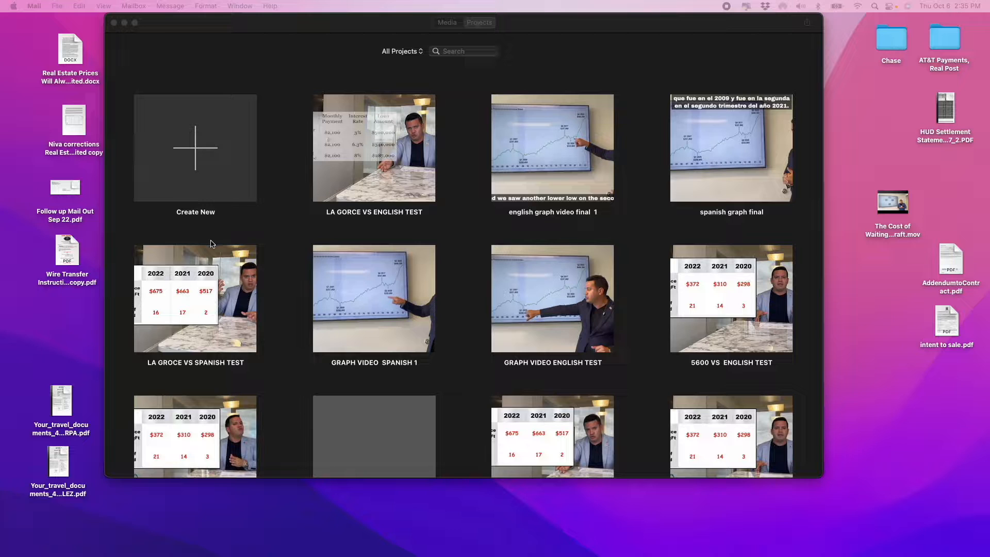
# Step: Open iMovie and create a new Movie project
pyautogui.click(523, 22)
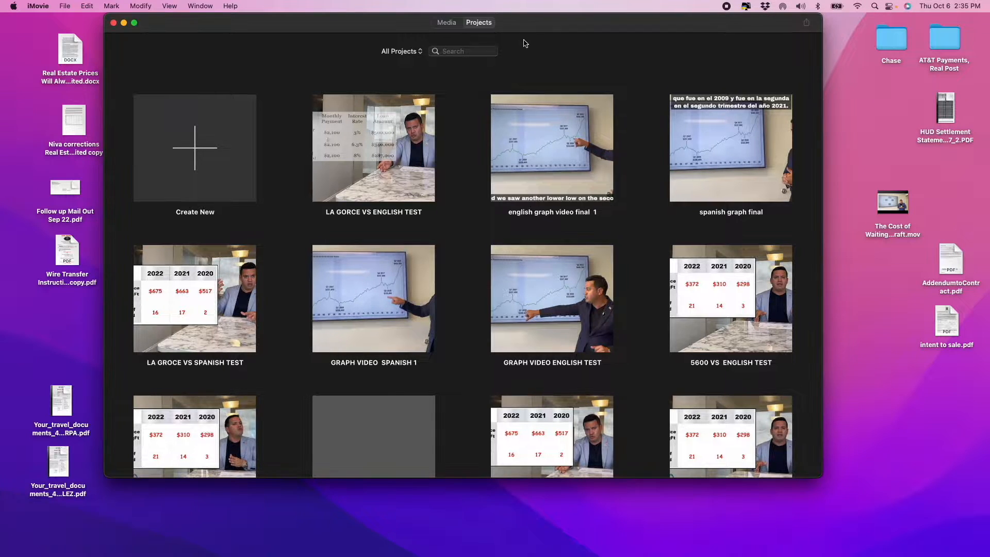
pyautogui.click(344, 534)
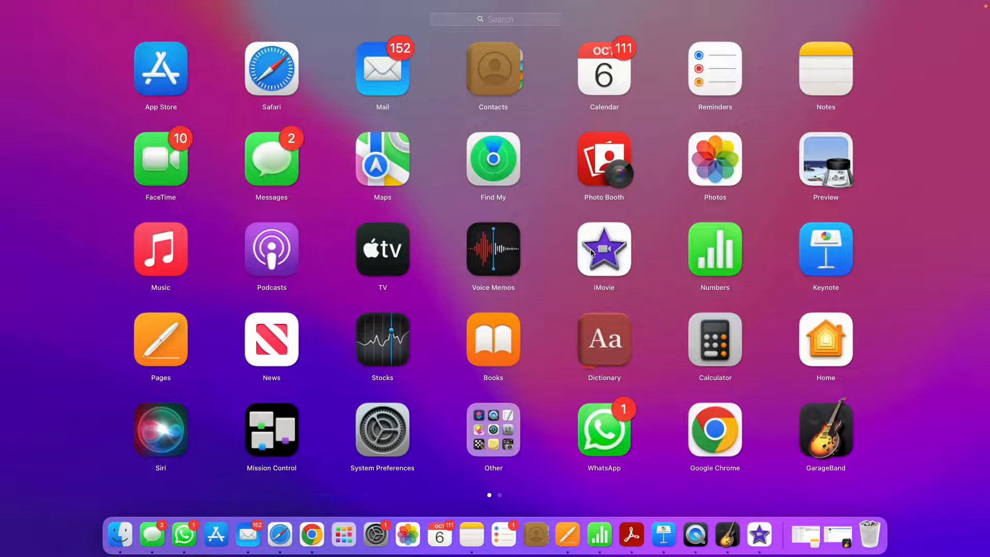
pyautogui.click(609, 262)
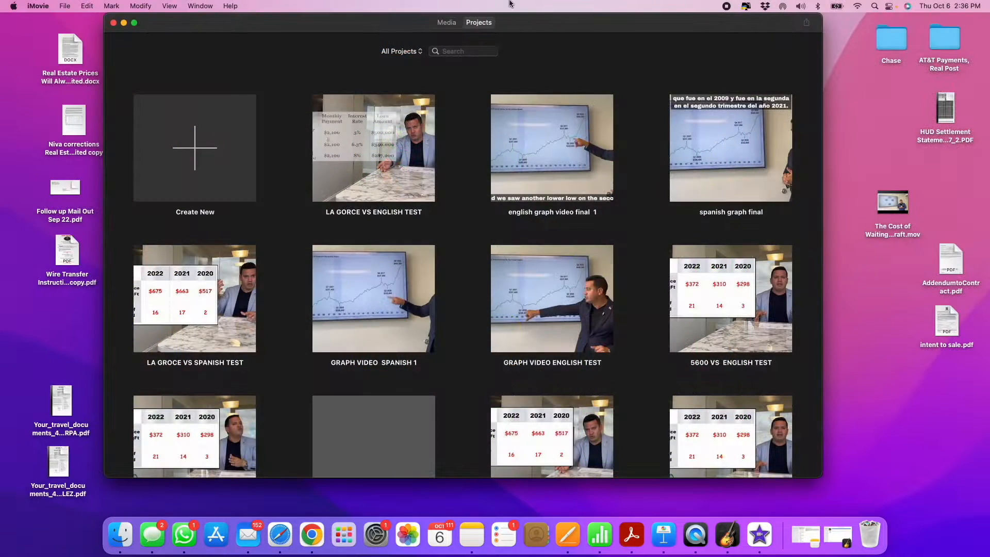
pyautogui.click(199, 195)
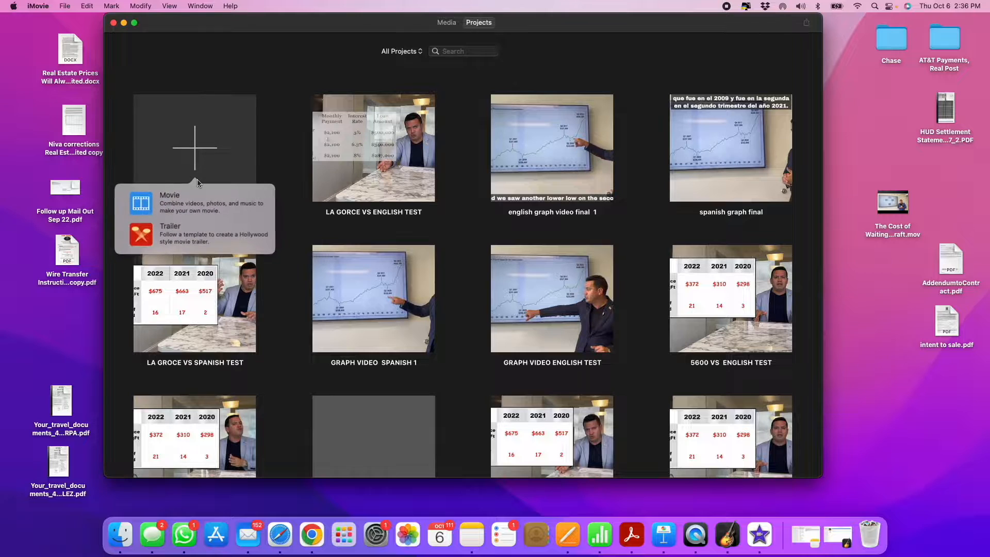
pyautogui.click(190, 209)
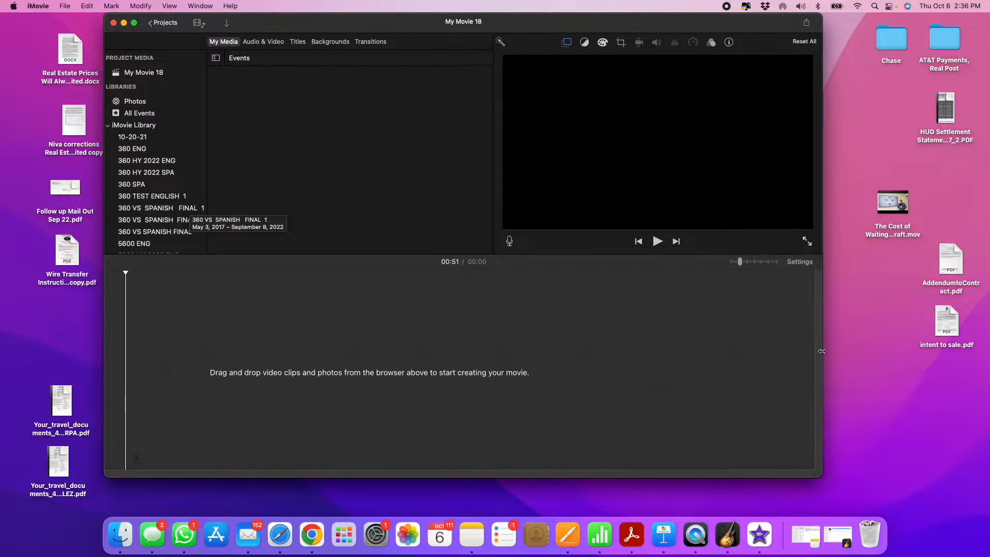
# Step: Add the desktop video file "The Cost of Waiting...raft.mov" to the empty project timeline
pyautogui.moveTo(897, 201); pyautogui.dragTo(504, 392)
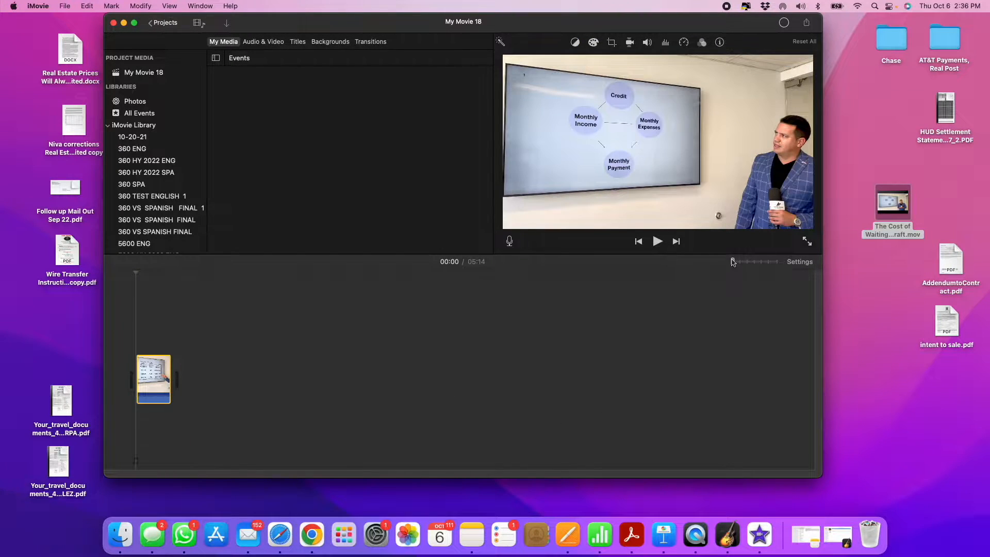
pyautogui.moveTo(734, 262); pyautogui.dragTo(747, 262)
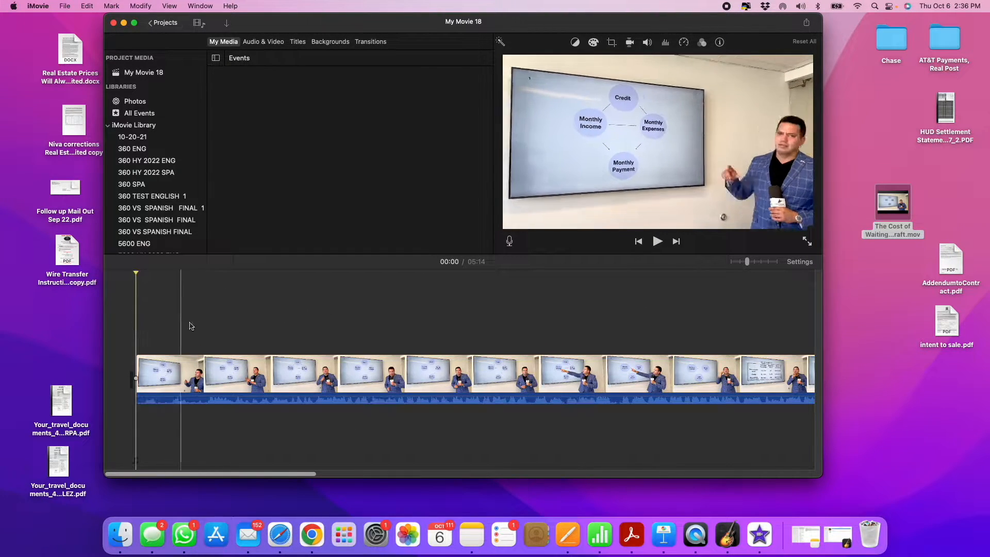
# Step: Split the clip at about 10 seconds, just before the speaker begins, and delete the segment before the split
pyautogui.press('space')
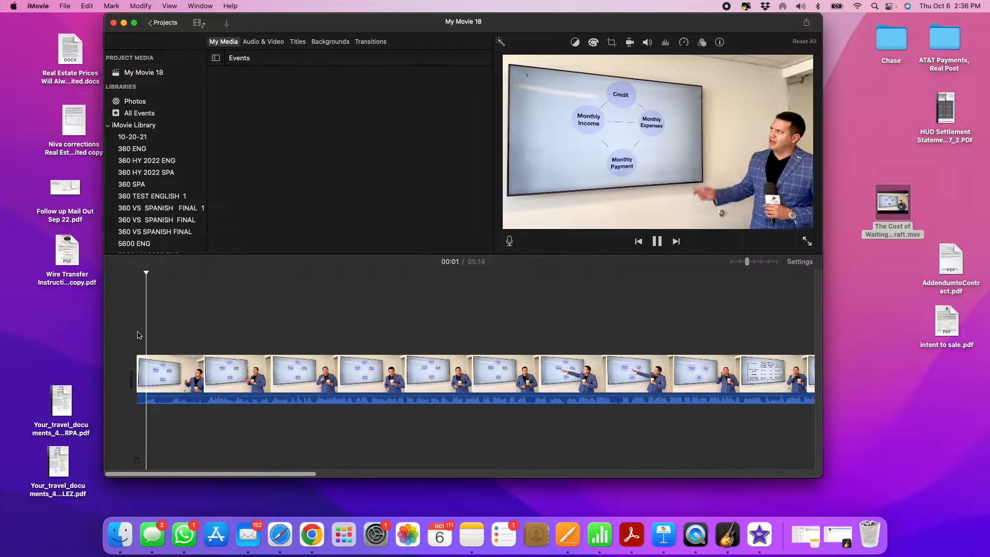
pyautogui.click(199, 325)
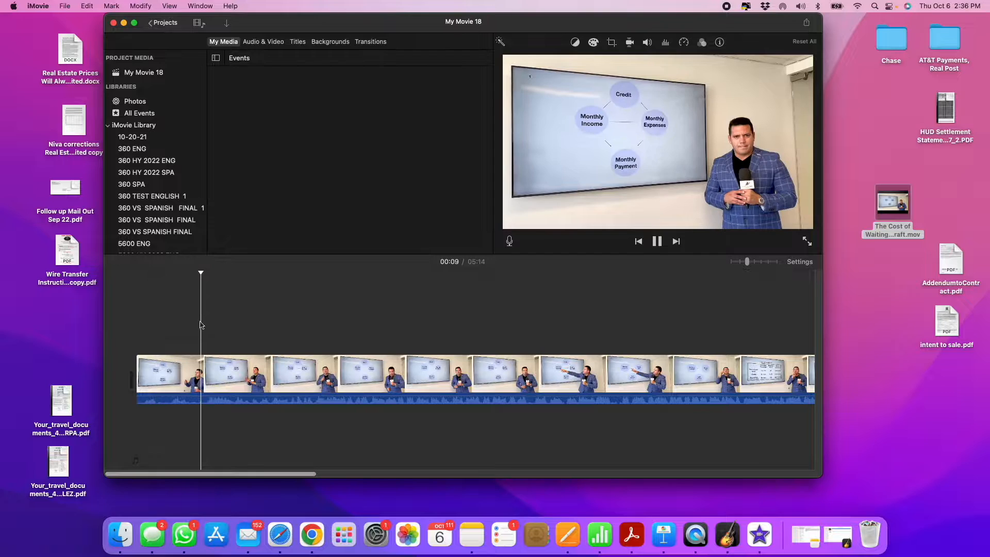
pyautogui.press('space')
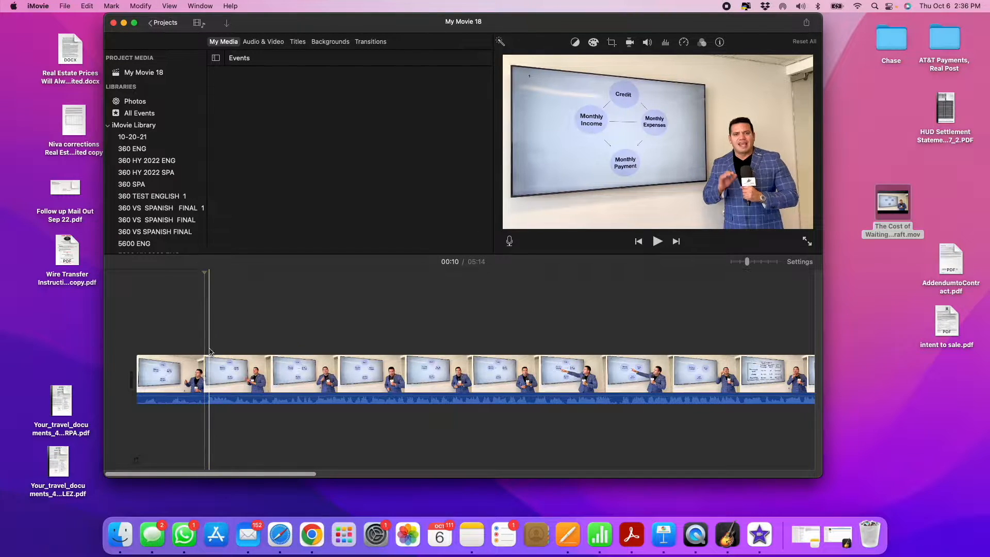
pyautogui.click(170, 333)
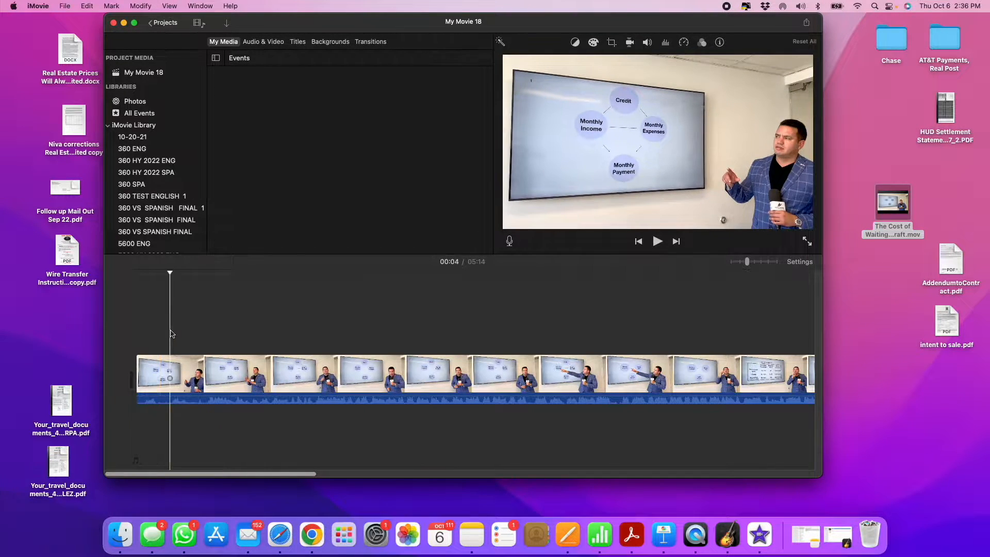
pyautogui.click(203, 350)
pyautogui.click(204, 366)
pyautogui.click(200, 336)
pyautogui.press('space')
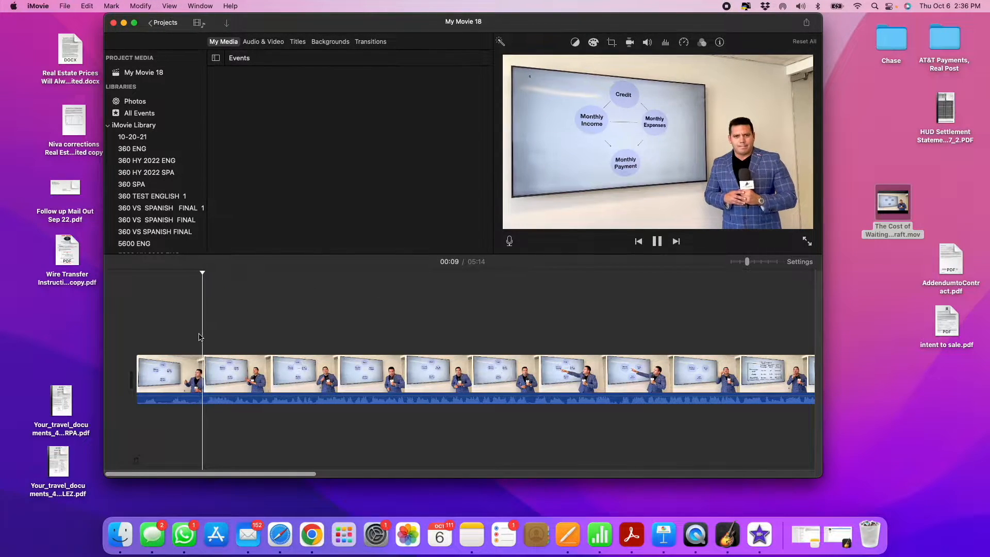
pyautogui.press('space')
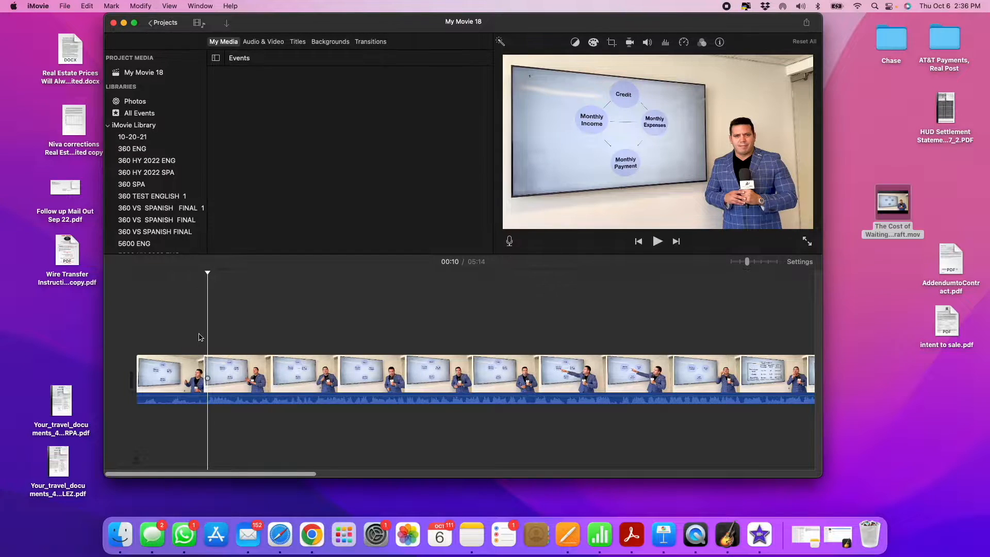
pyautogui.rightClick(209, 379)
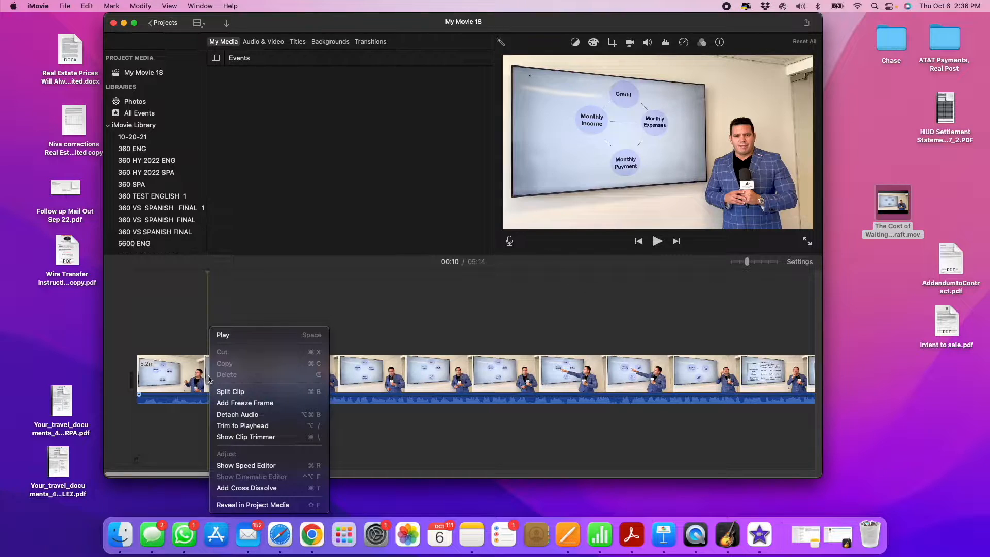
pyautogui.click(236, 395)
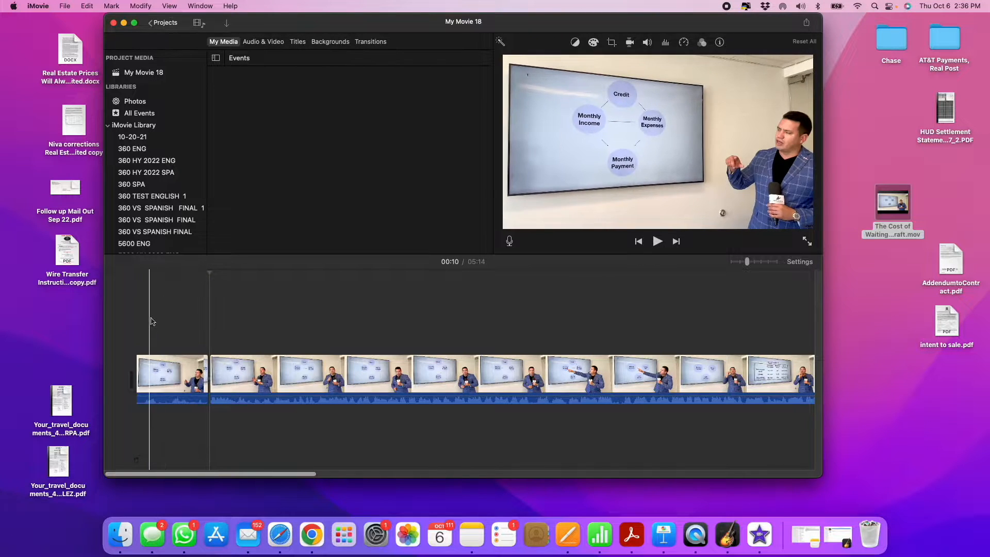
pyautogui.press('Delete')
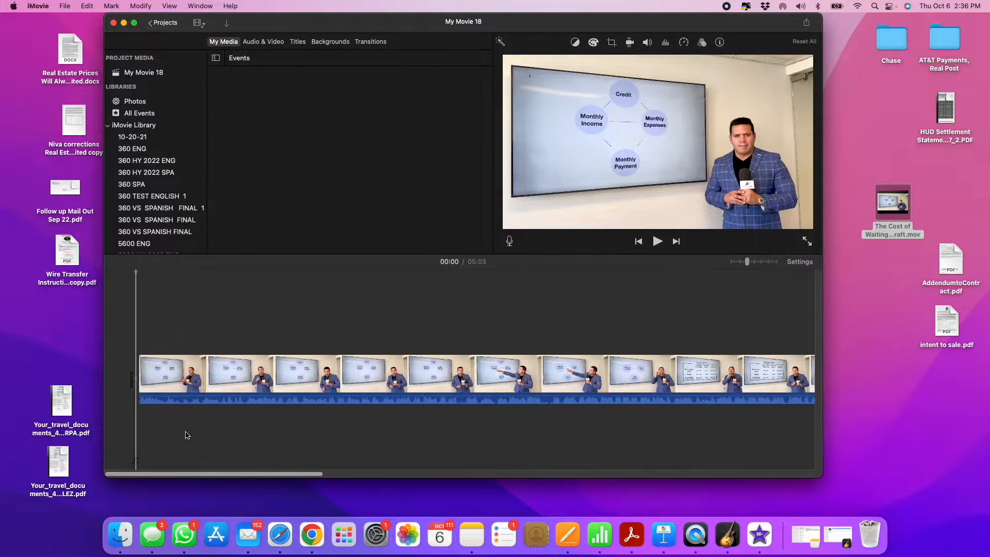
# Step: Play the first second of the trimmed clip to check where the speech starts
pyautogui.press('space')
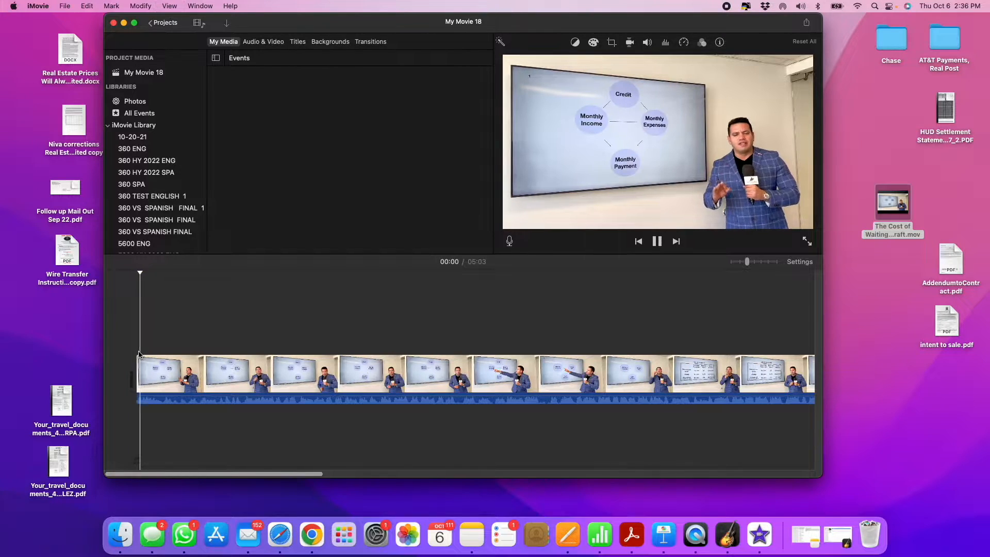
pyautogui.press('space')
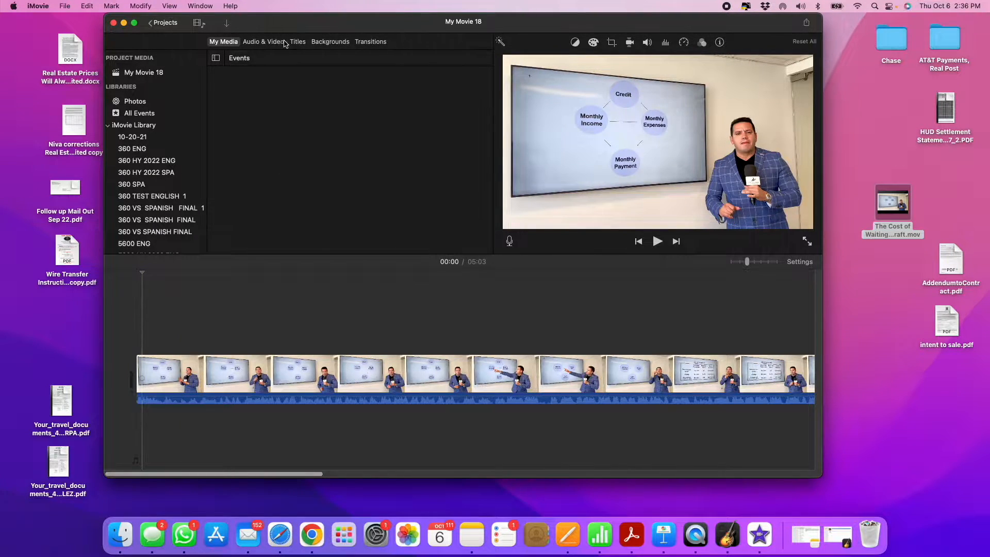
pyautogui.press('space')
pyautogui.press('space')
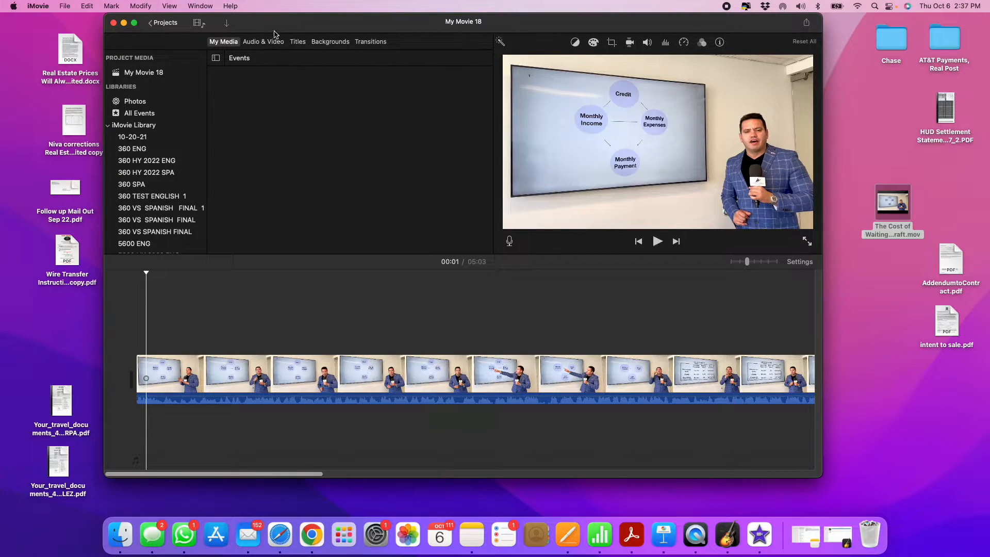
pyautogui.click(128, 349)
pyautogui.press('space')
pyautogui.press('space')
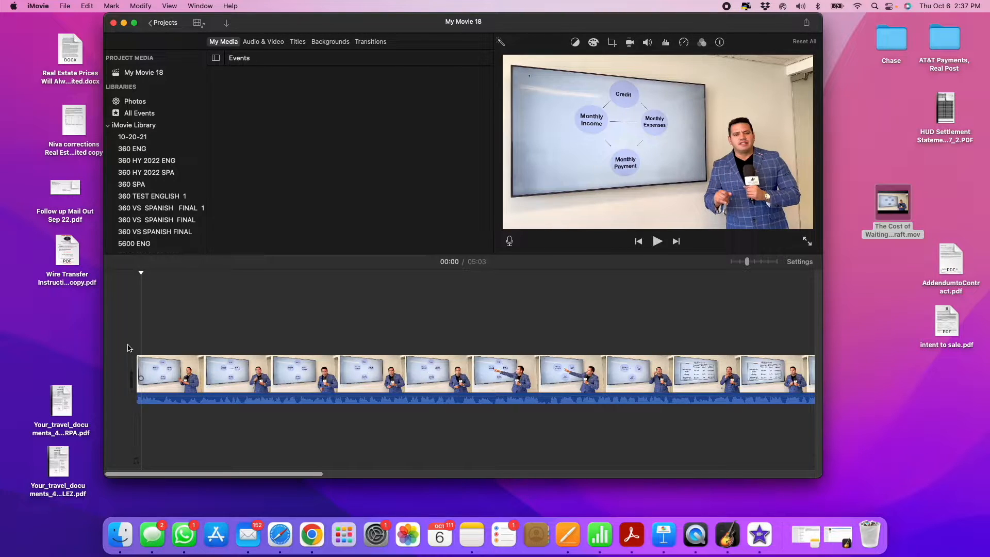
# Step: Place the Gradient - Black title above the start of the clip and play it back from the beginning
pyautogui.click(297, 45)
pyautogui.scroll(-5, 335, 227)
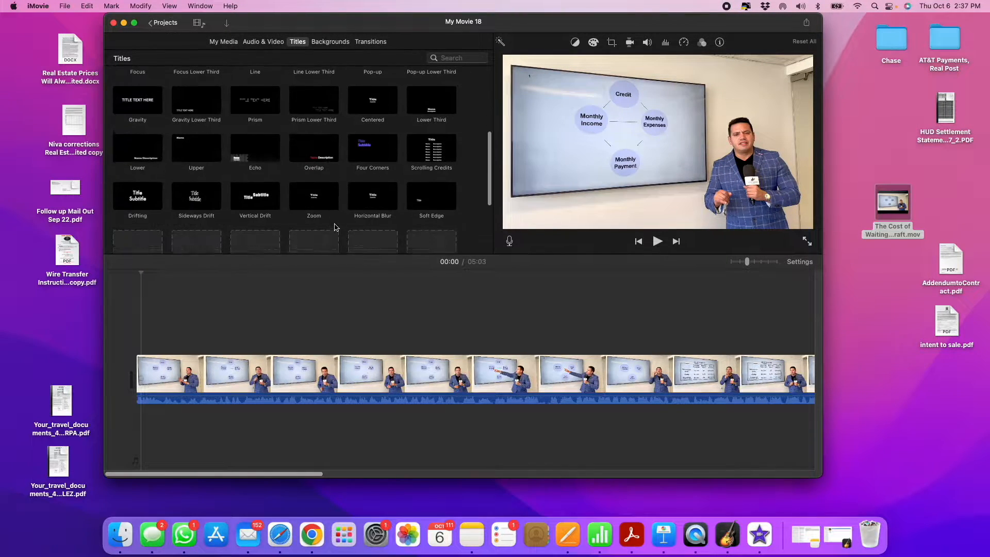
pyautogui.scroll(-3, 335, 227)
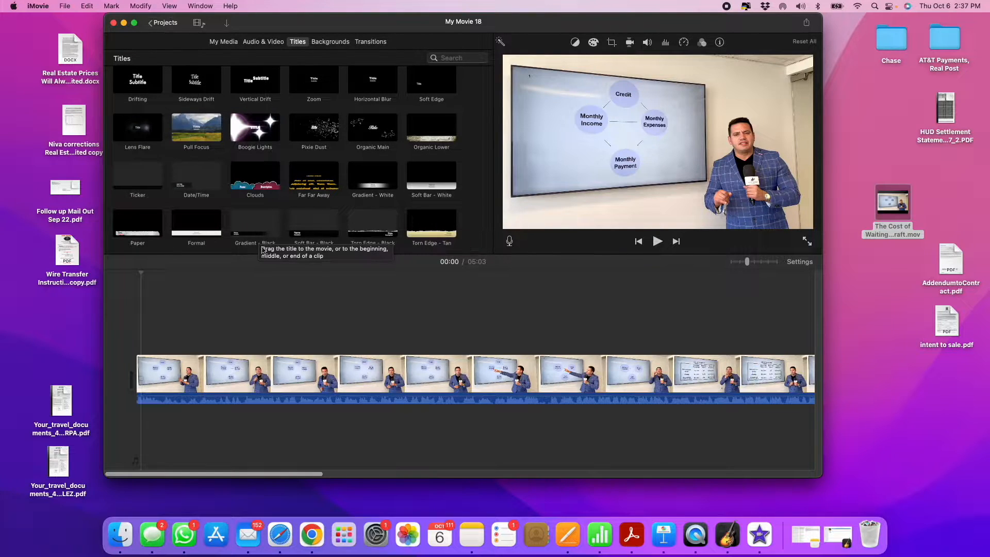
pyautogui.moveTo(260, 228); pyautogui.dragTo(144, 335)
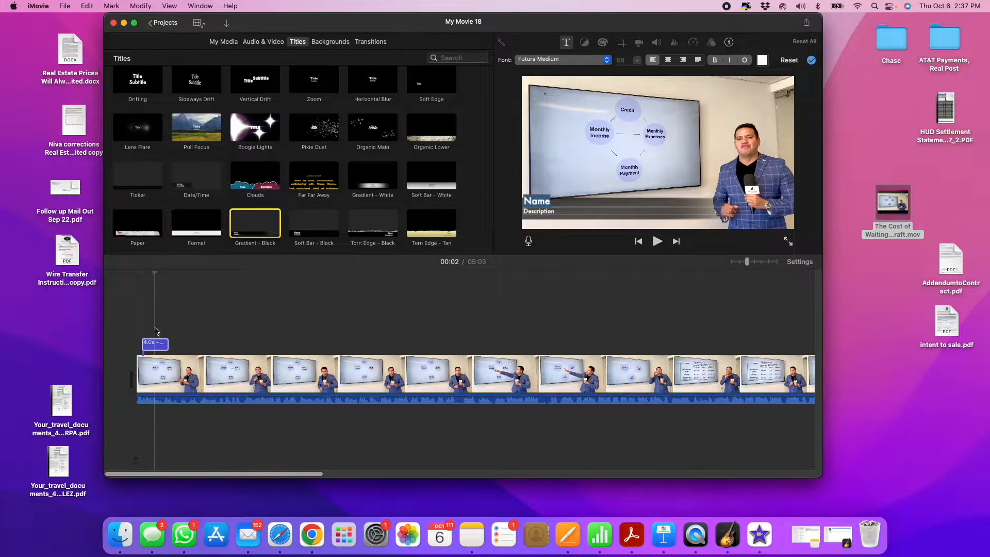
pyautogui.click(134, 312)
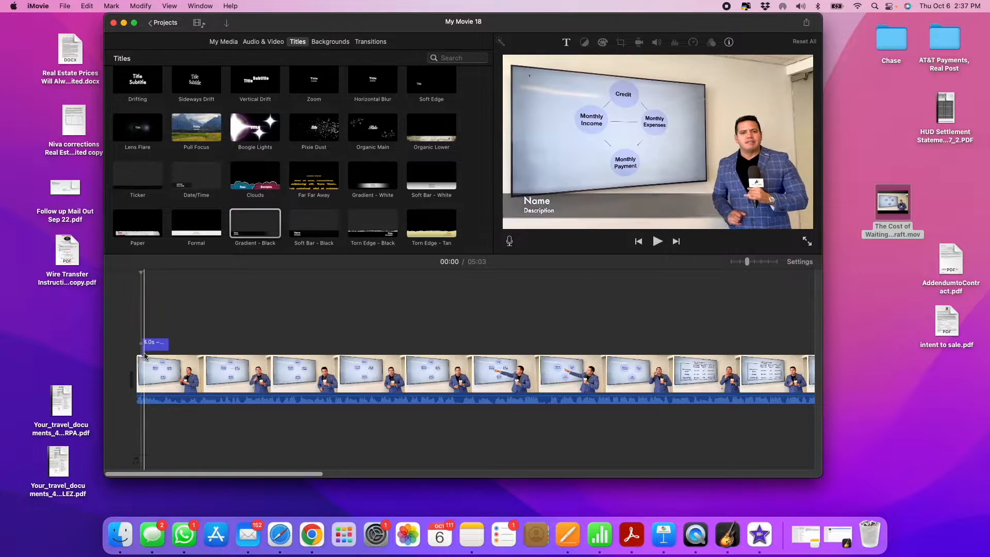
pyautogui.click(138, 327)
pyautogui.press('space')
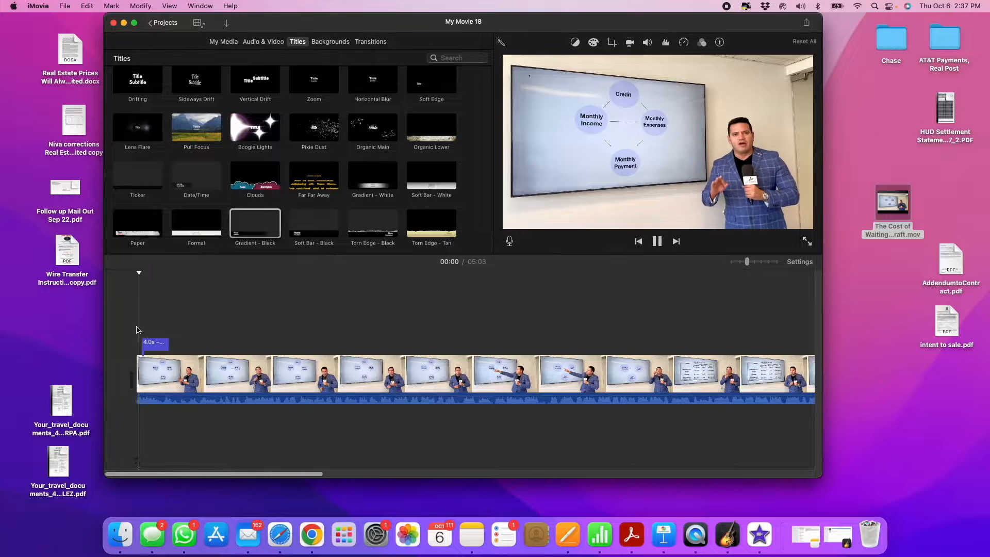
# Step: Fill in the title with the speaker's full name and the description "SOUTH FLORIDA INVESTMENTS"
pyautogui.click(150, 342)
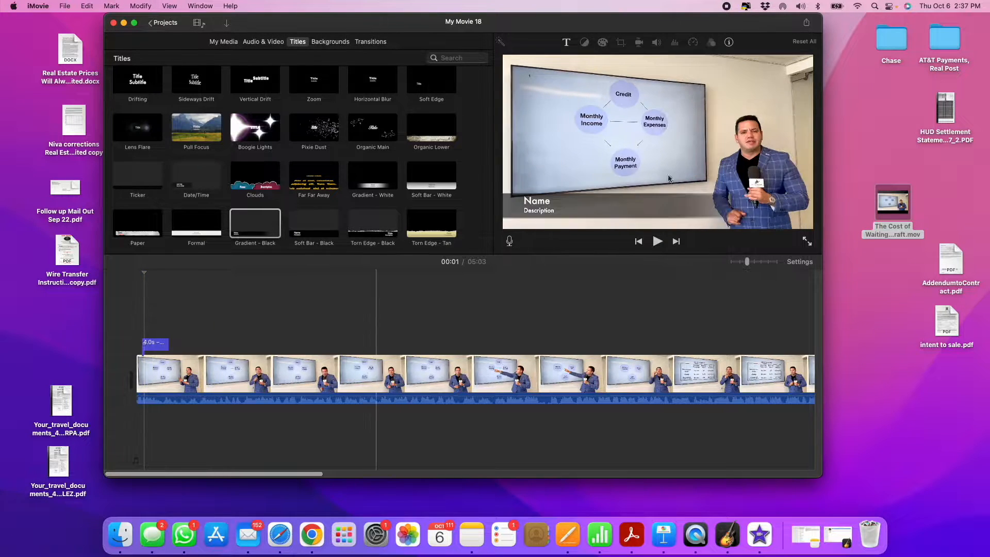
pyautogui.click(160, 345)
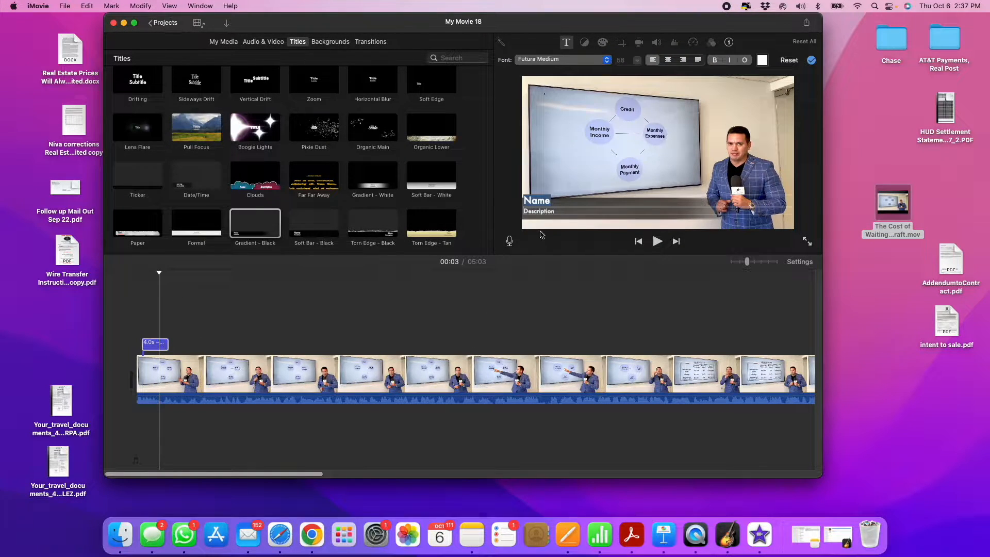
pyautogui.write('Nivaldo')
pyautogui.click(564, 207)
pyautogui.write('SOUTH FLORIDA INVESTMENTR')
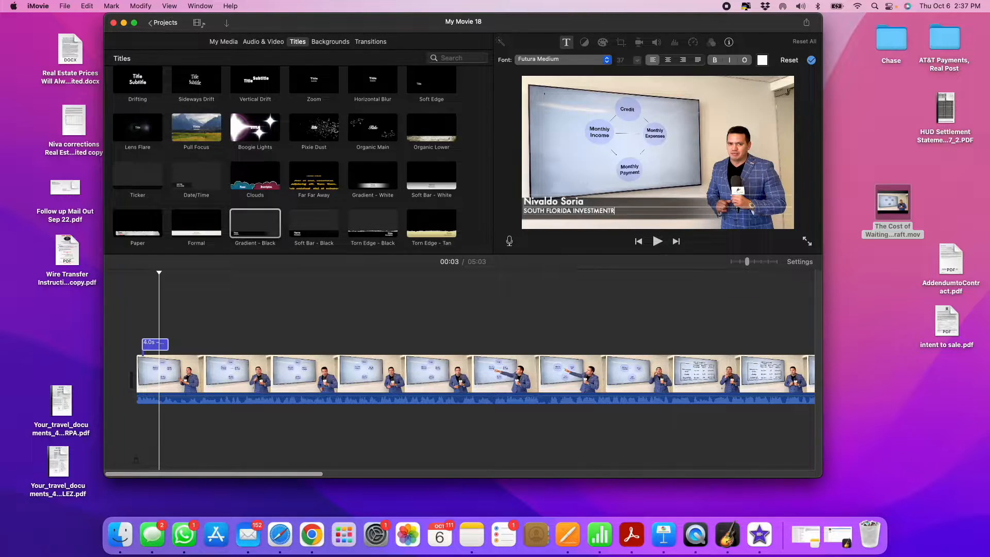
pyautogui.click(587, 198)
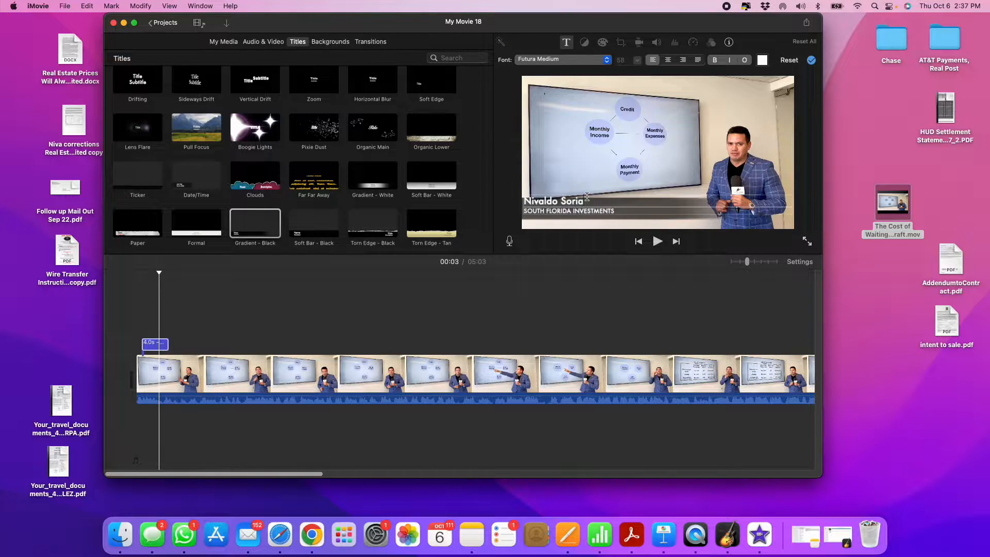
# Step: Set the font of both the name and description lines of the title to Georgia
pyautogui.click(576, 60)
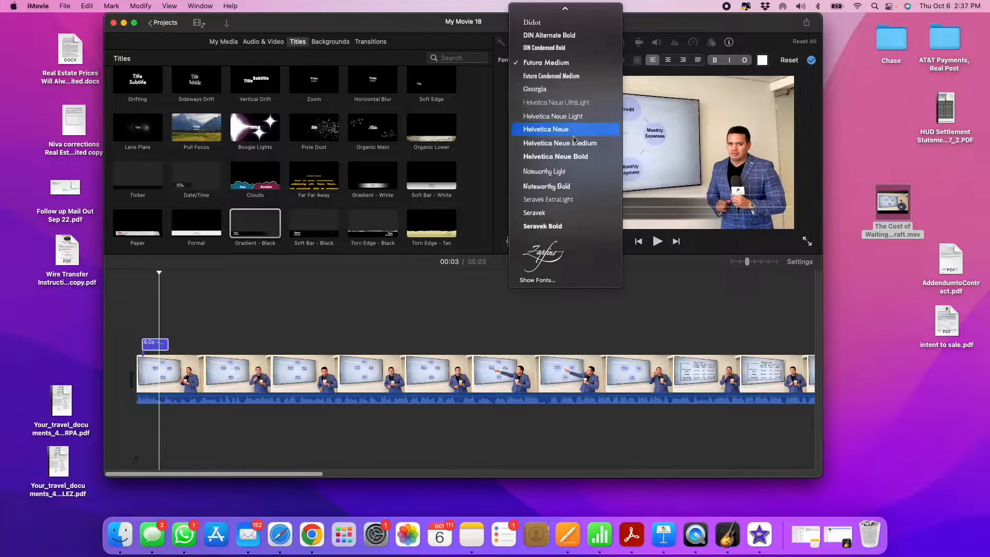
pyautogui.click(552, 90)
pyautogui.click(609, 216)
pyautogui.click(567, 60)
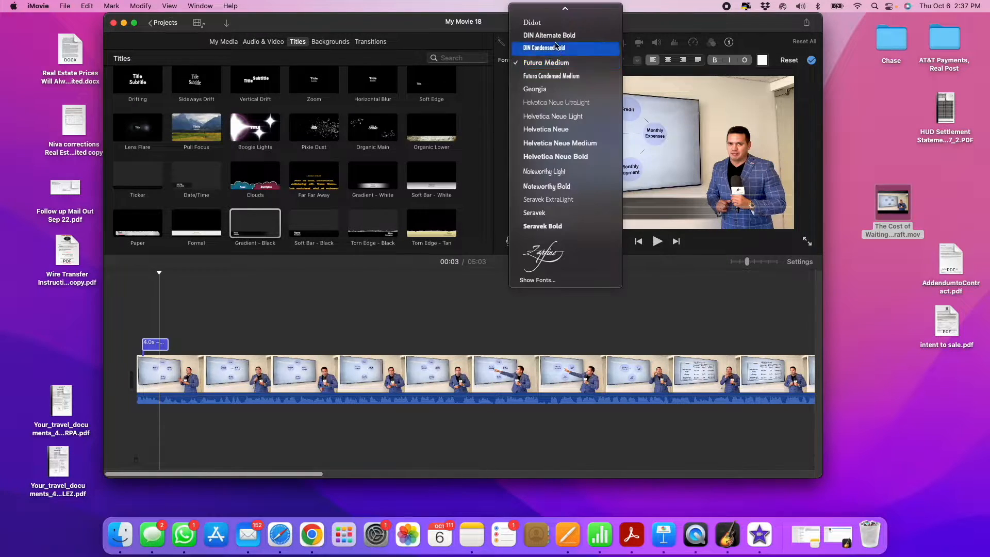
pyautogui.click(537, 89)
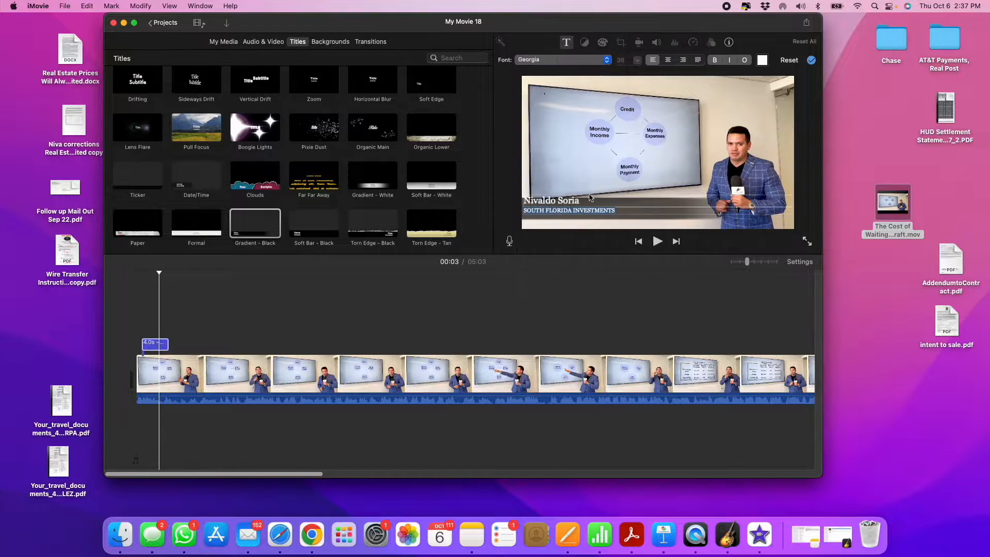
# Step: Play the movie from the beginning to review the finished title over the clip
pyautogui.click(375, 309)
pyautogui.click(138, 330)
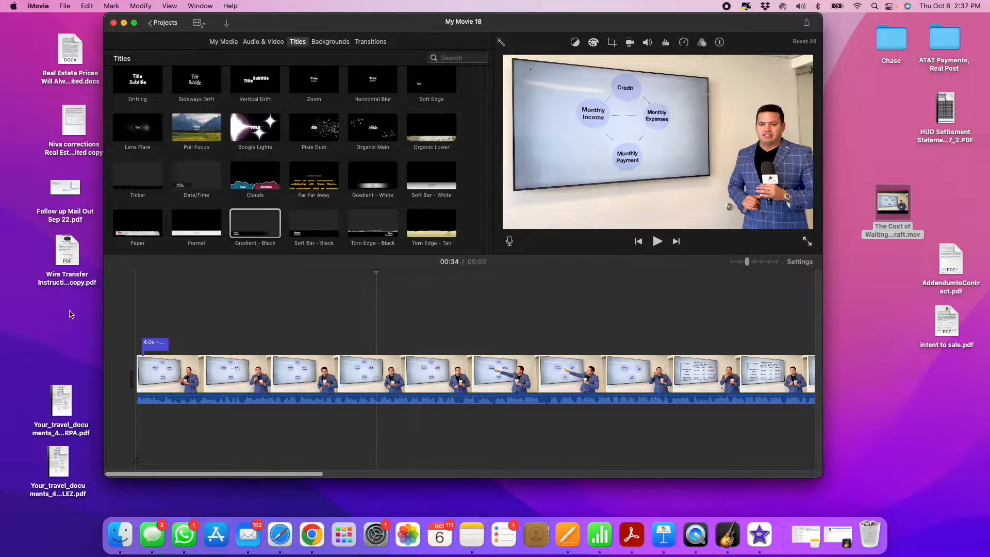
pyautogui.press('space')
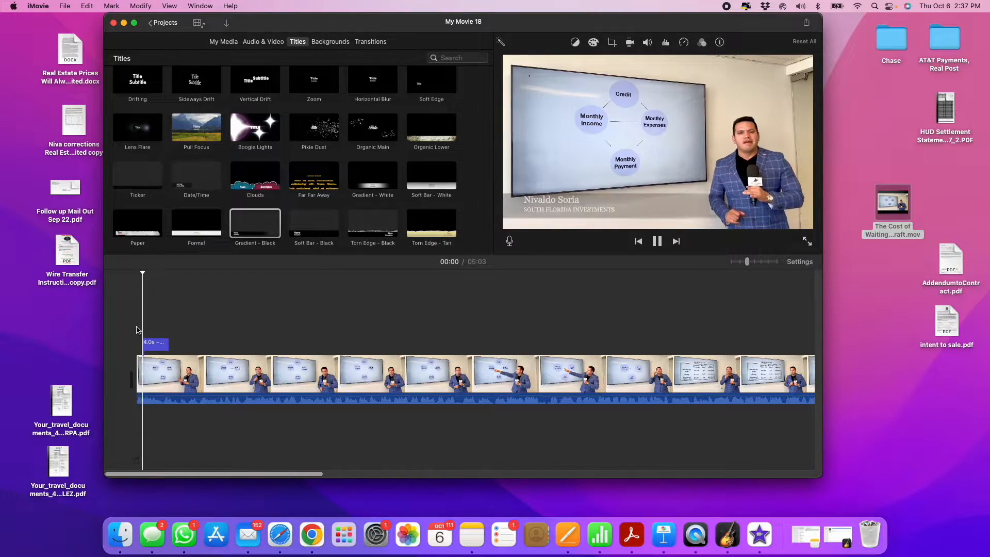
pyautogui.press('space')
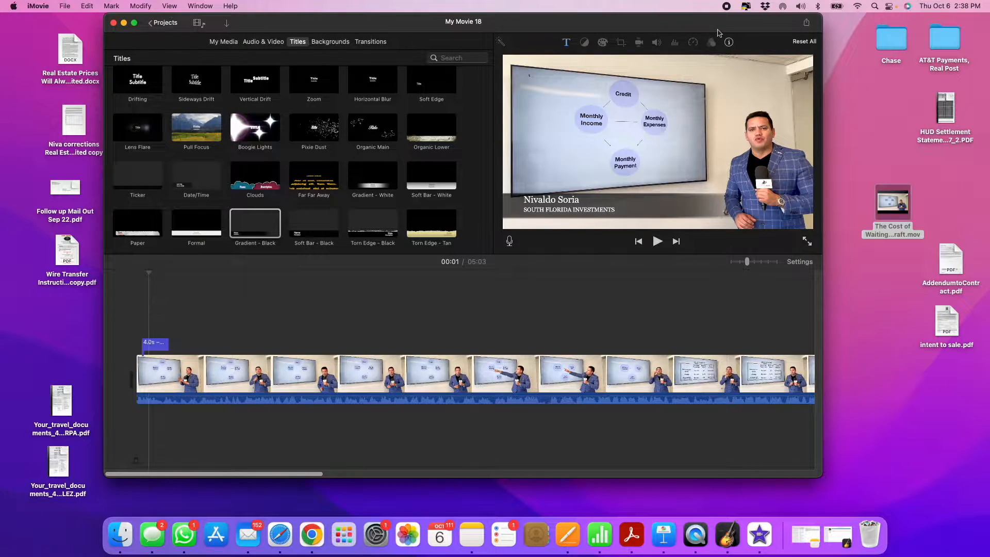
# Step: Open the Images folder in Finder, select "NEW SFI_Logo variations Black copy.png" and show the files as icons
pyautogui.moveTo(719, 33)
pyautogui.mouseDown()
pyautogui.moveTo(581, 32)
pyautogui.moveTo(715, 35)
pyautogui.mouseUp()
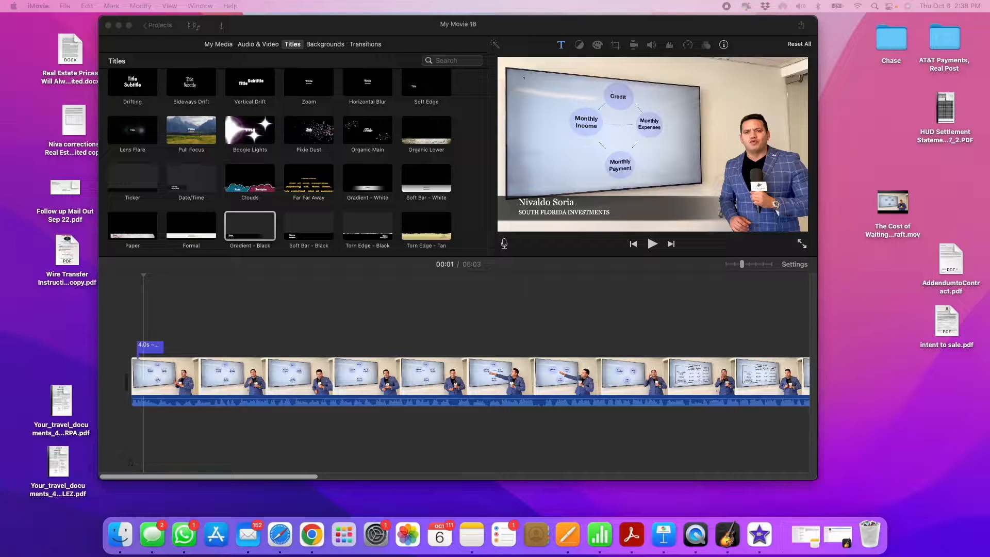
pyautogui.moveTo(0, 217); pyautogui.dragTo(740, 101)
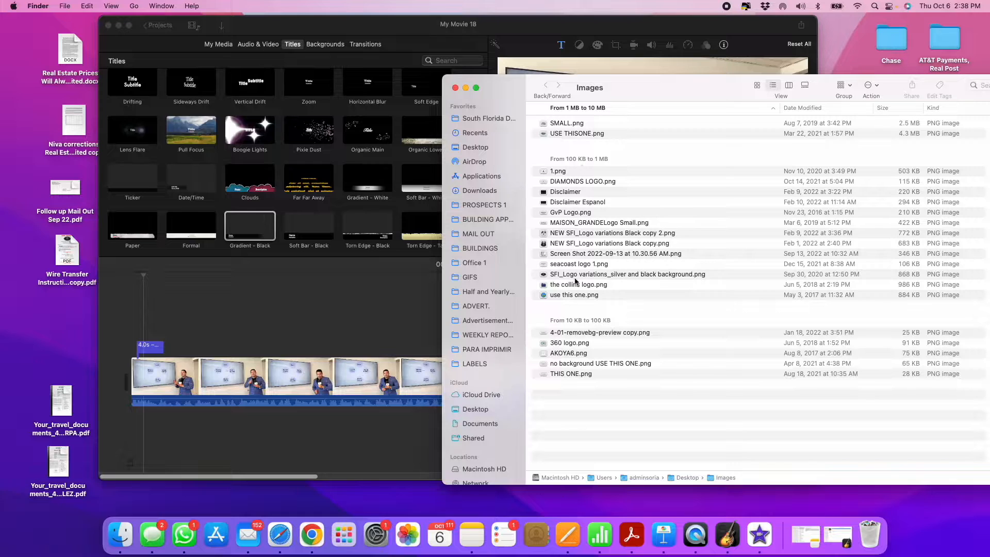
pyautogui.click(620, 245)
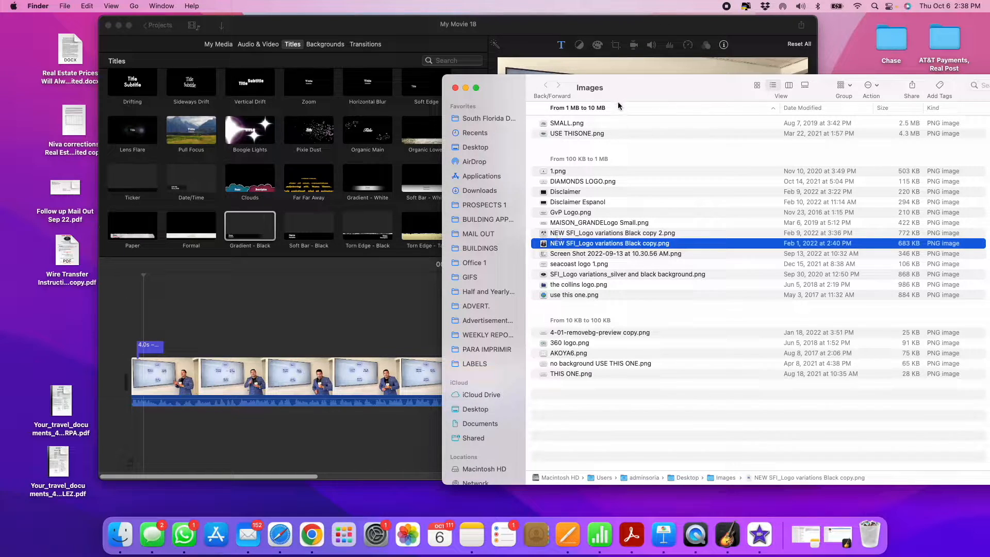
pyautogui.moveTo(623, 87); pyautogui.dragTo(583, 87)
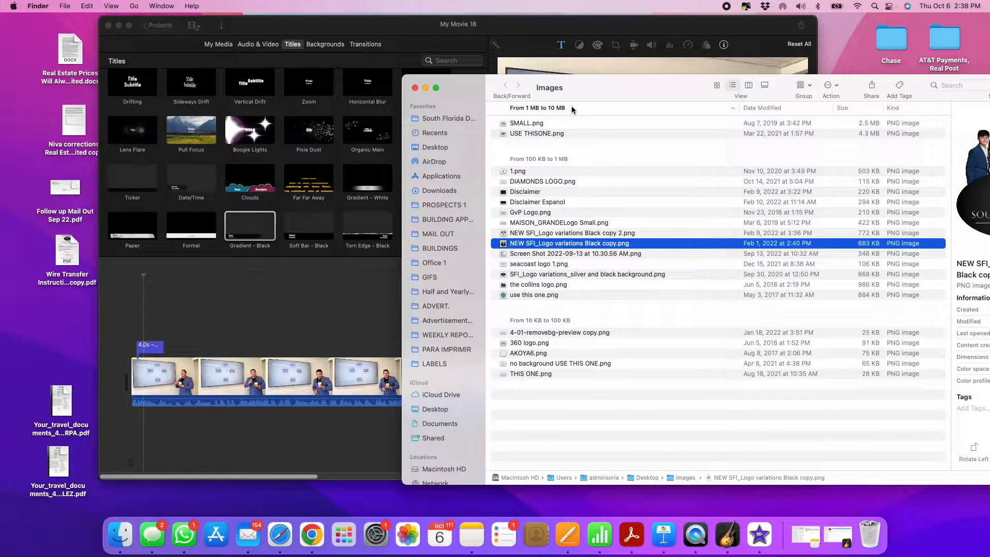
pyautogui.moveTo(621, 83); pyautogui.dragTo(616, 84)
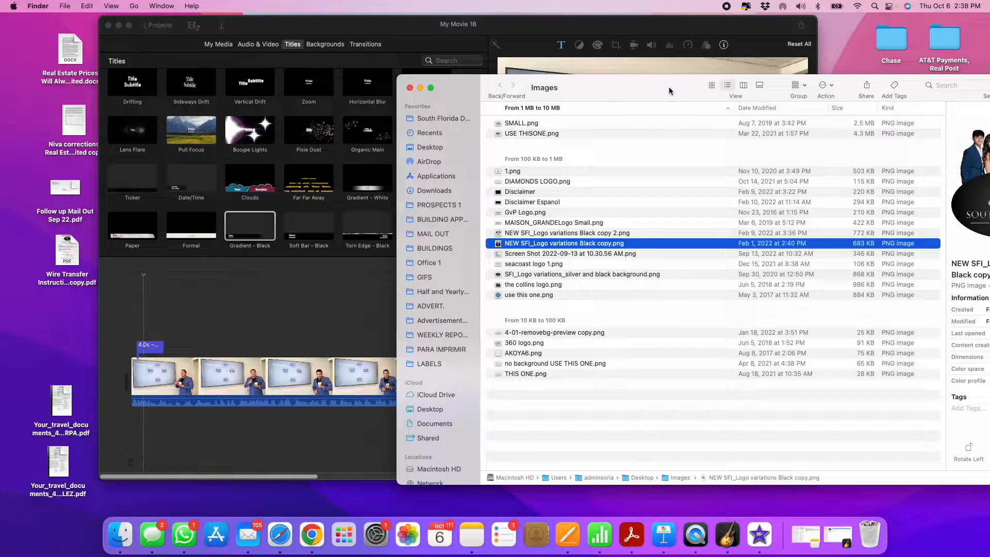
pyautogui.click(711, 85)
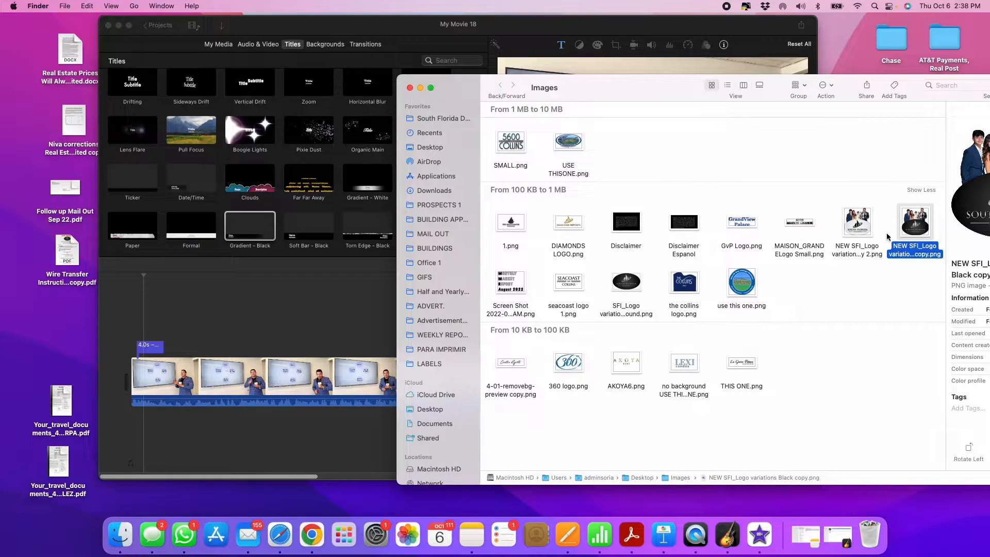
# Step: Place the selected logo image above the start of the clip in the iMovie timeline and close the Images folder
pyautogui.moveTo(840, 93); pyautogui.dragTo(883, 93)
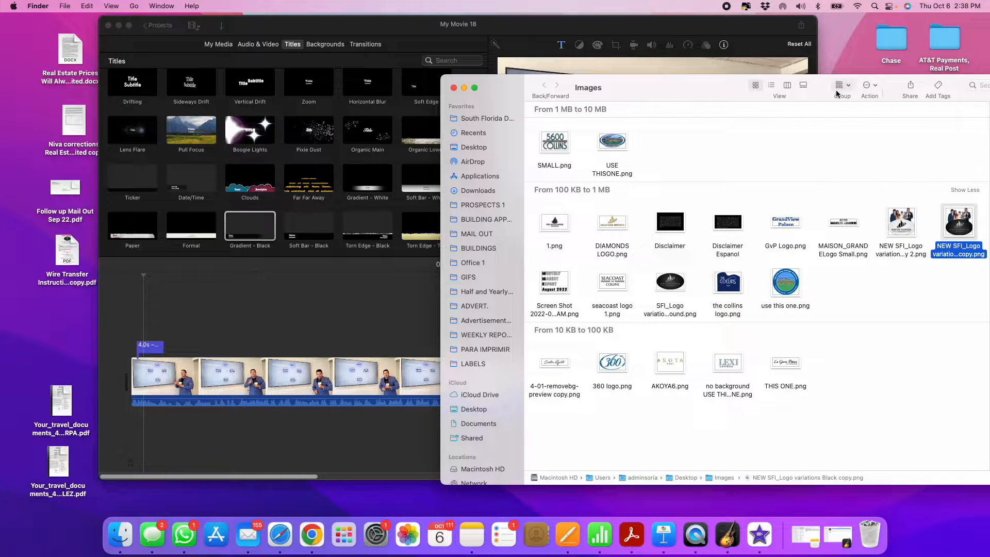
pyautogui.moveTo(701, 86); pyautogui.dragTo(661, 86)
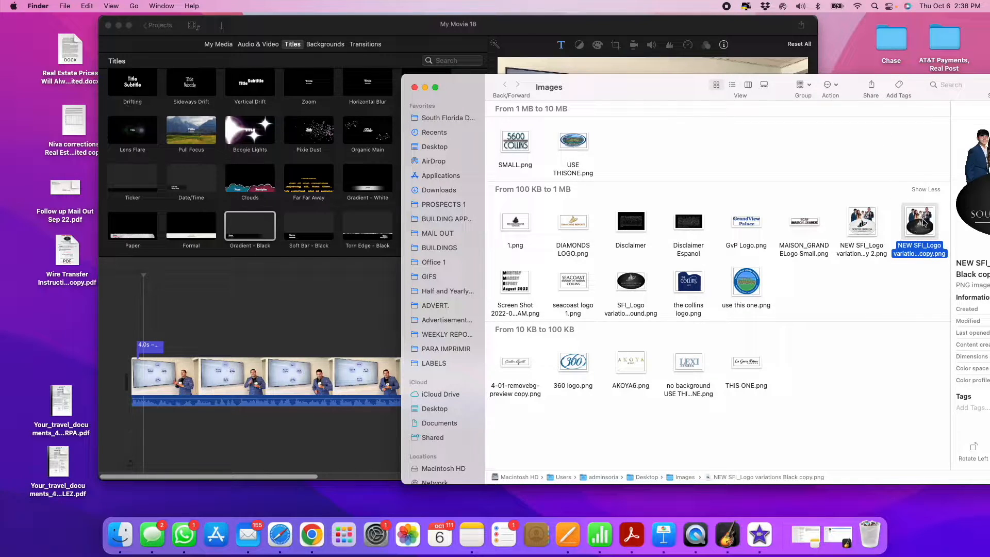
pyautogui.moveTo(918, 227); pyautogui.dragTo(141, 322)
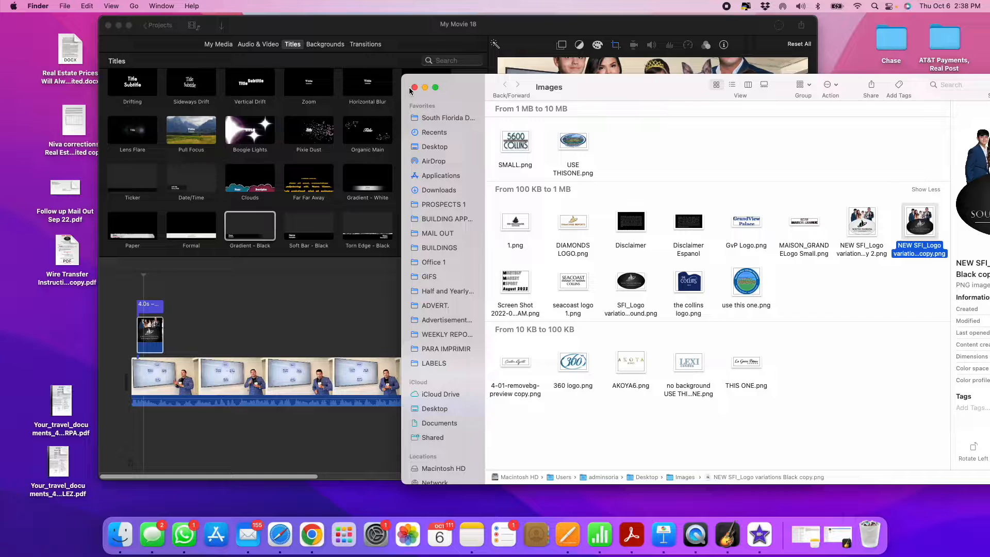
pyautogui.click(413, 88)
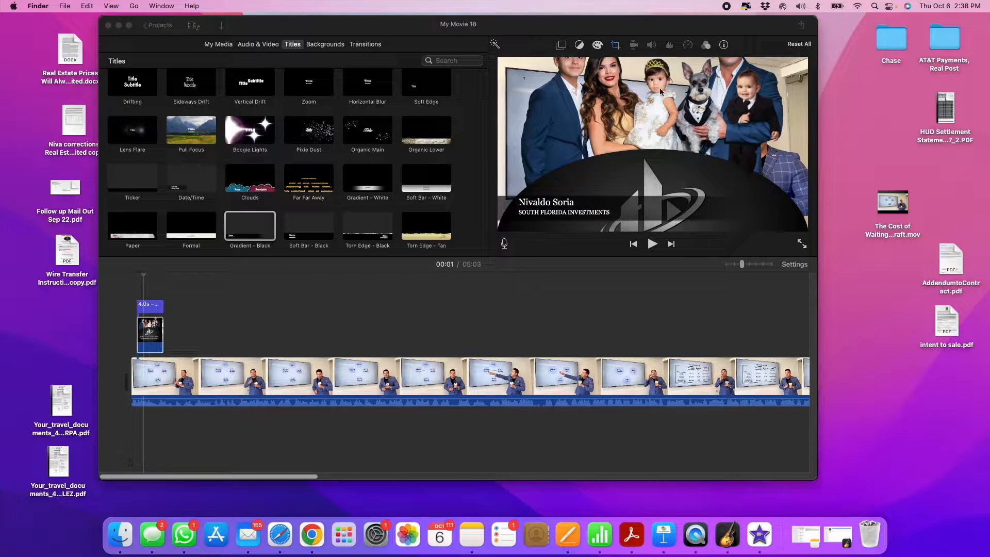
# Step: Set the logo overlay to Picture in Picture and its crop style to Fit
pyautogui.click(144, 343)
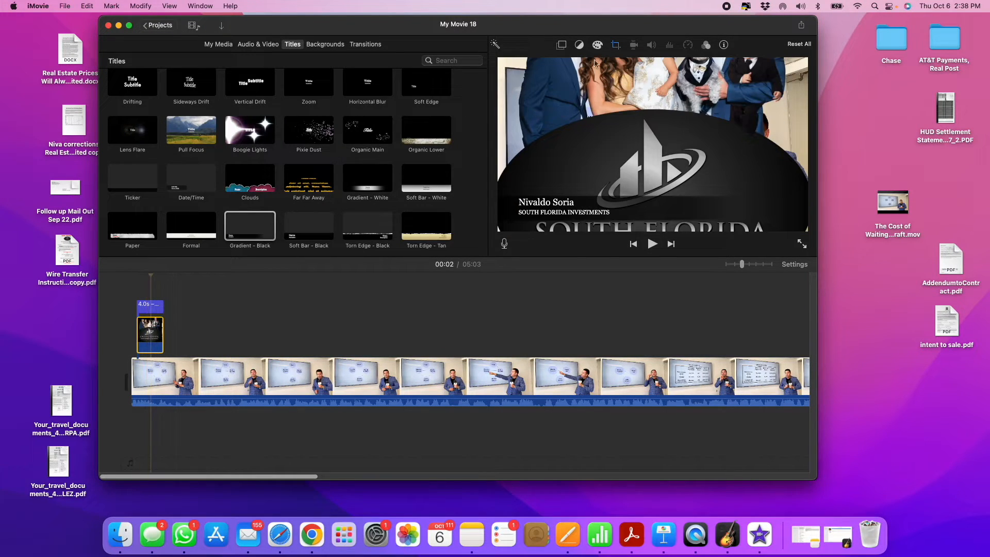
pyautogui.click(563, 44)
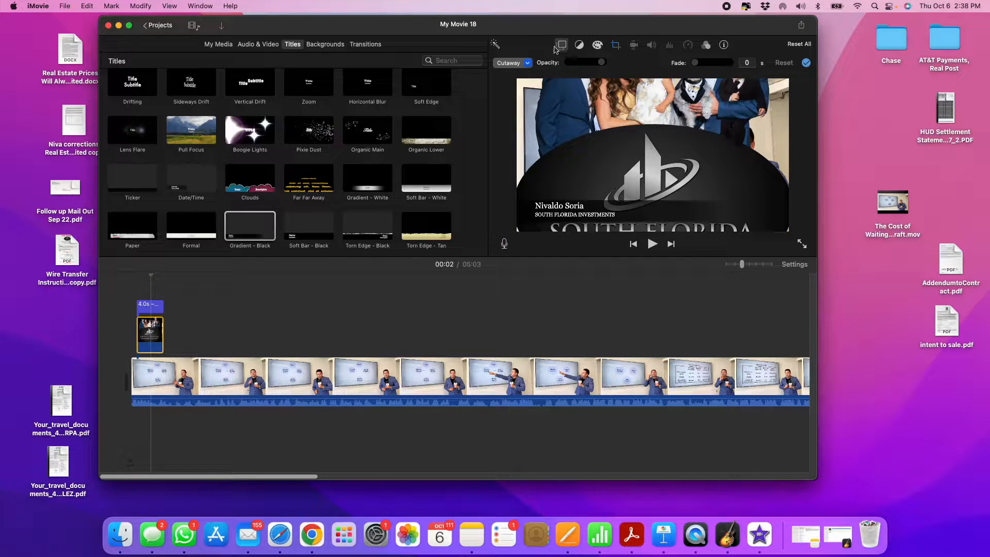
pyautogui.click(526, 63)
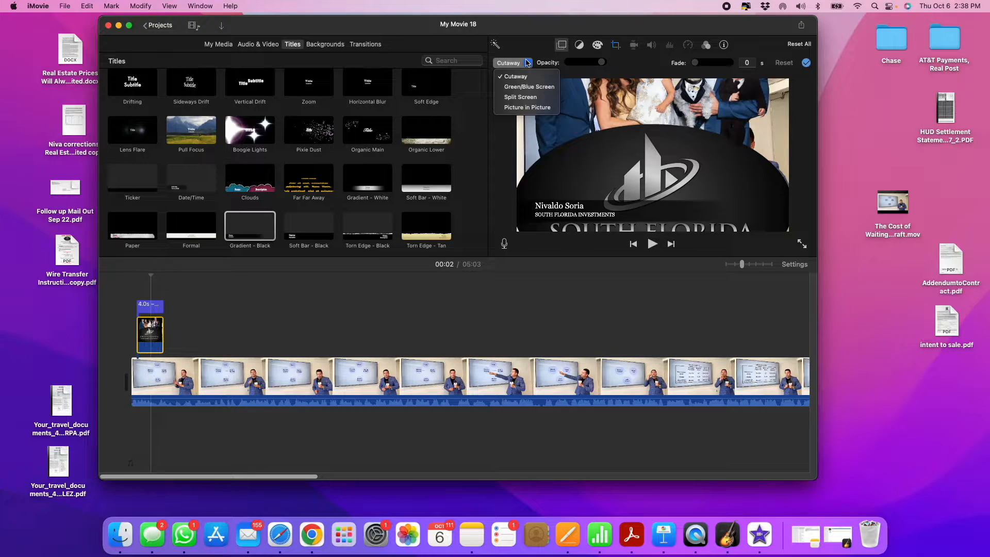
pyautogui.click(526, 107)
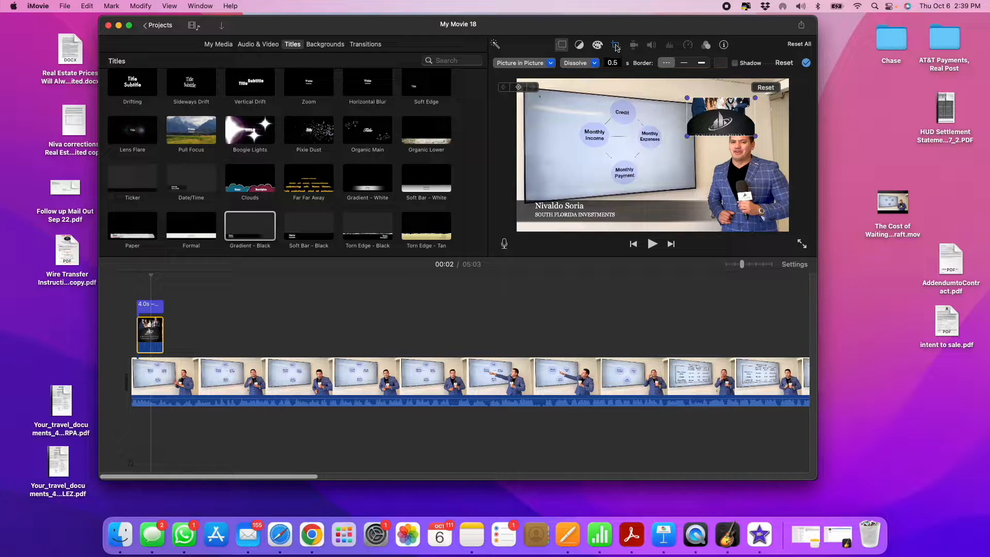
pyautogui.click(616, 46)
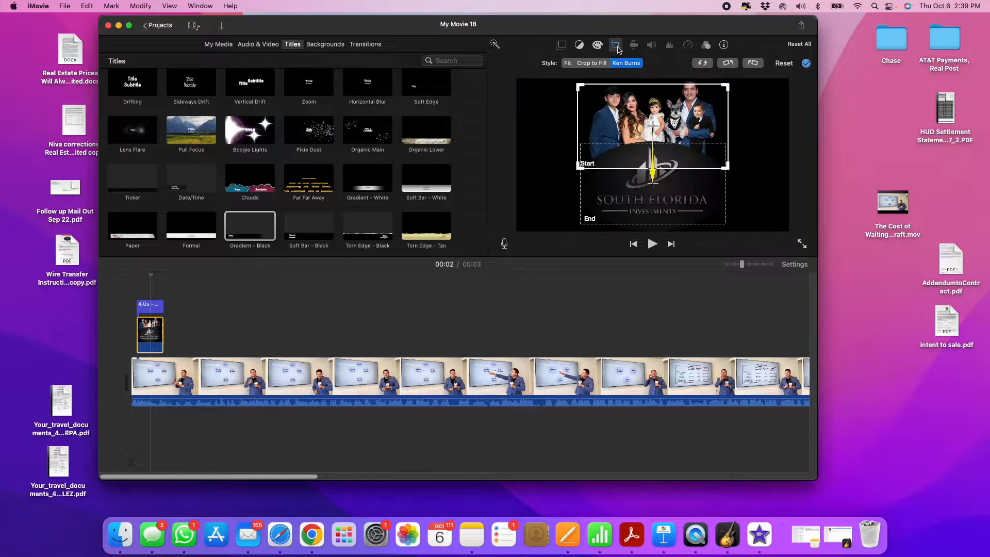
pyautogui.click(568, 63)
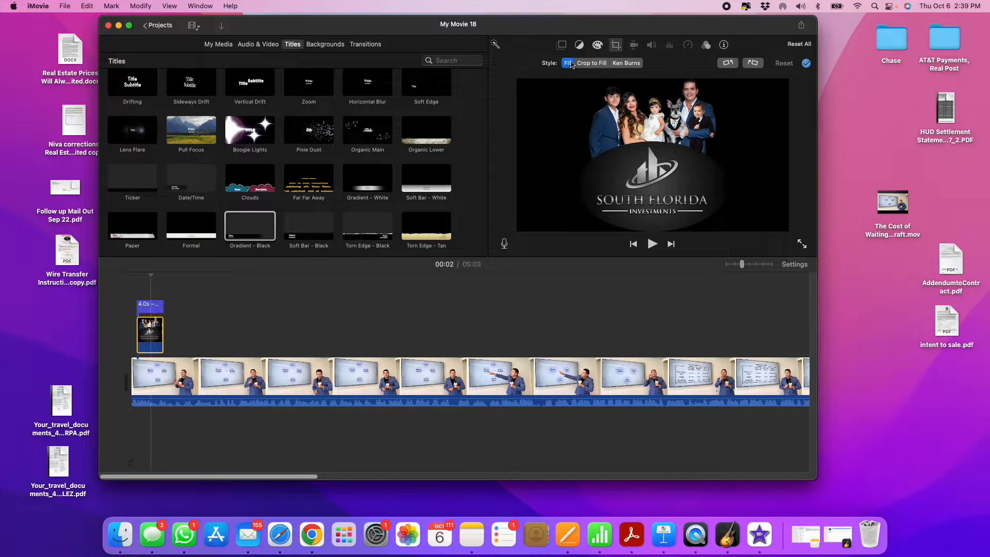
# Step: Move the picture-in-picture logo to the lower-right corner of the video frame and enlarge it
pyautogui.click(565, 48)
pyautogui.moveTo(719, 112); pyautogui.dragTo(729, 169)
pyautogui.moveTo(754, 204); pyautogui.dragTo(754, 208)
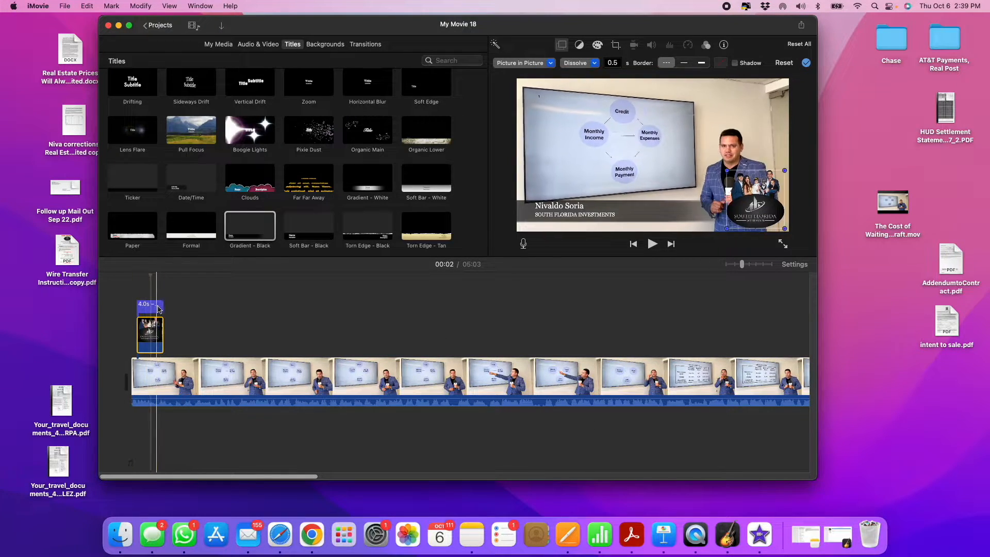
# Step: Play the opening of the movie to review the title together with the logo overlay
pyautogui.click(136, 308)
pyautogui.press('space')
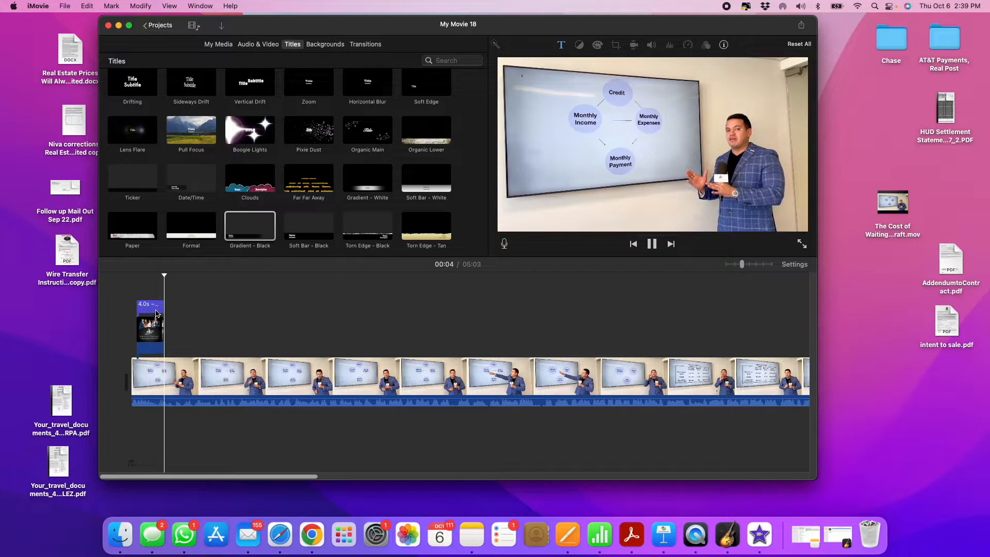
pyautogui.press('space')
pyautogui.click(129, 304)
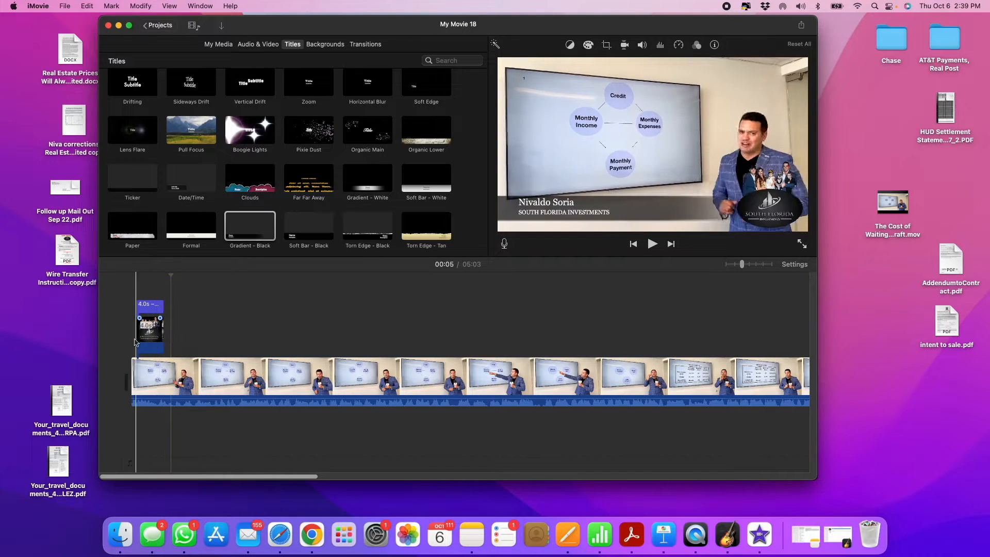
# Step: Try lengthening the title to 5.9 s in playback, and return its duration to 4.0 s
pyautogui.moveTo(162, 307); pyautogui.dragTo(176, 307)
pyautogui.press('space')
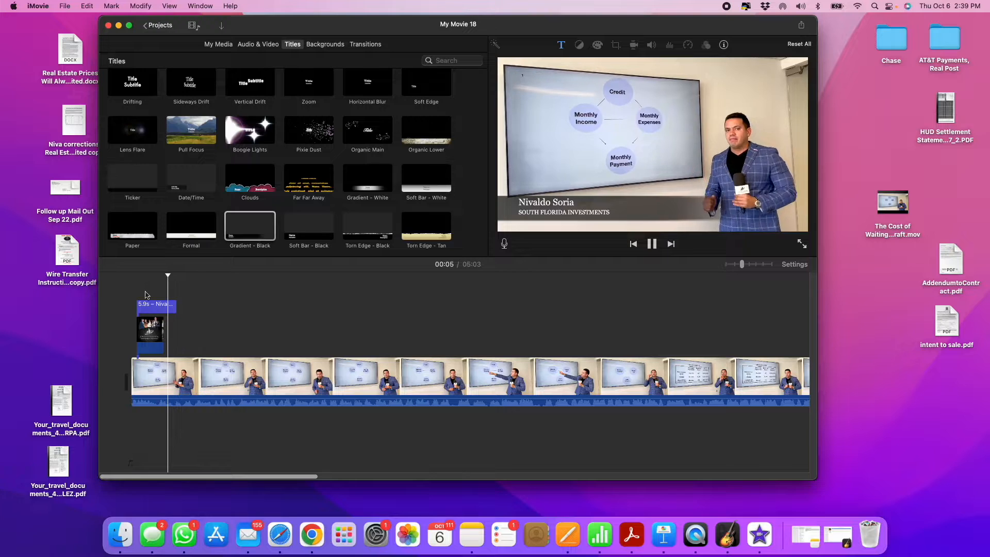
pyautogui.click(145, 292)
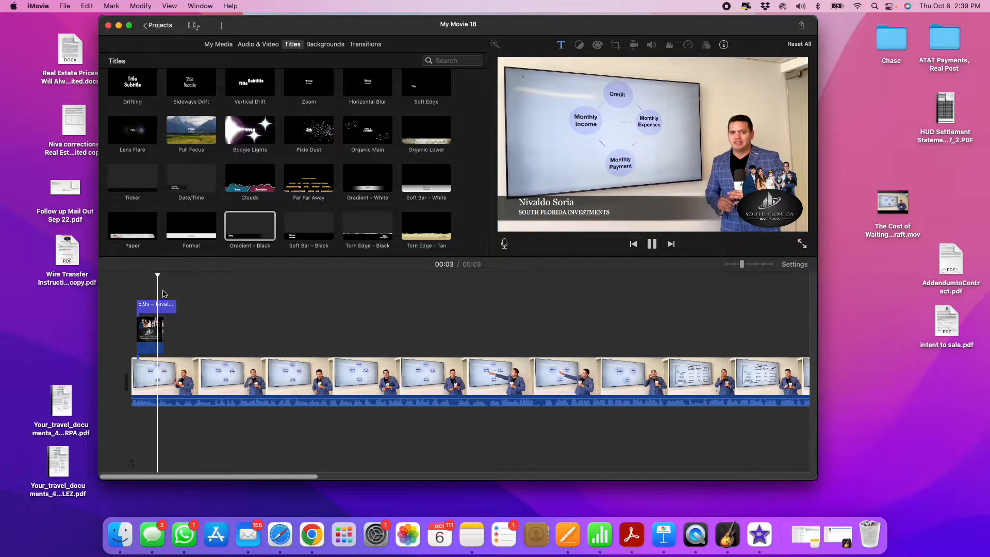
pyautogui.press('space')
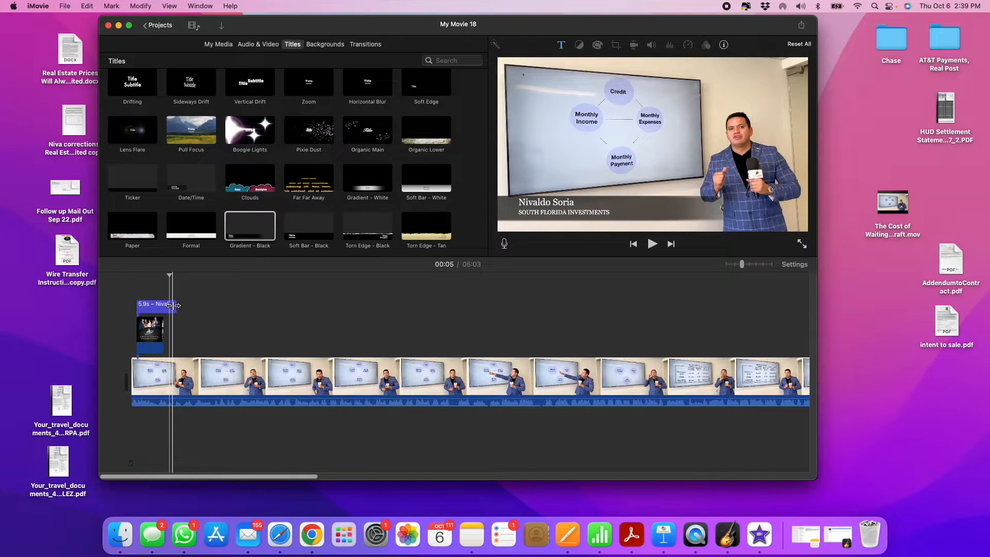
pyautogui.moveTo(171, 307); pyautogui.dragTo(164, 306)
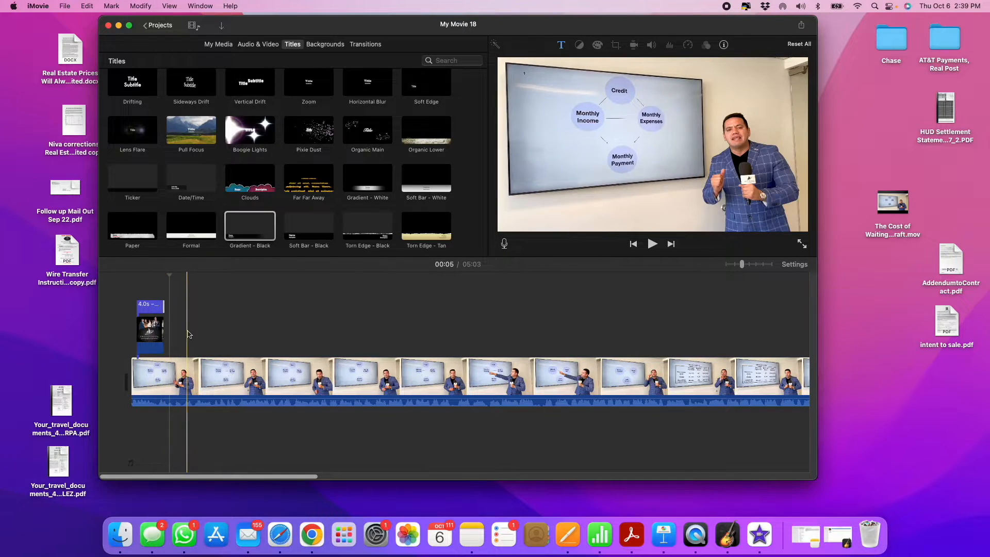
pyautogui.click(220, 345)
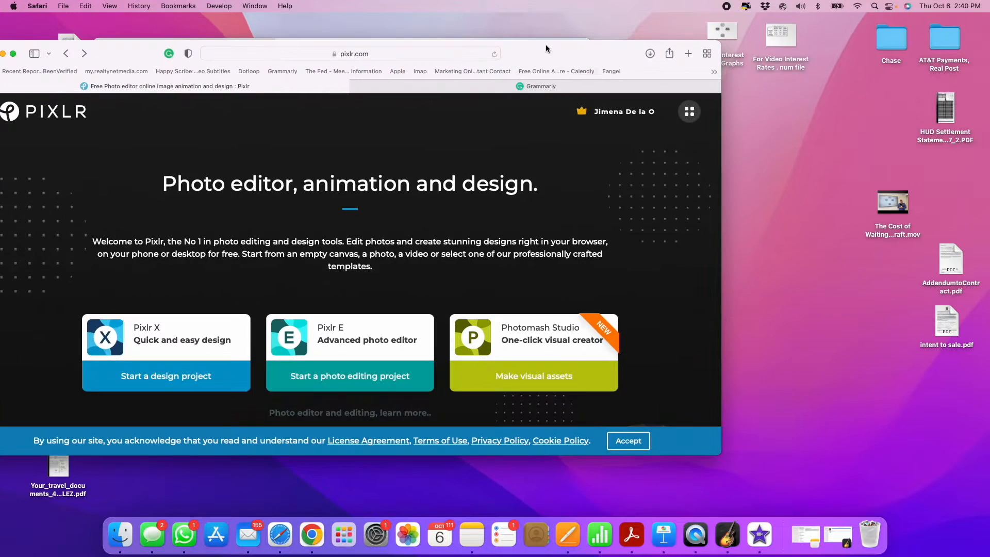
# Step: Switch to Pixlr in Safari, enlarge the window and create a Web med 1600 x 900 px image in Pixlr E
pyautogui.moveTo(545, 44); pyautogui.dragTo(638, 35)
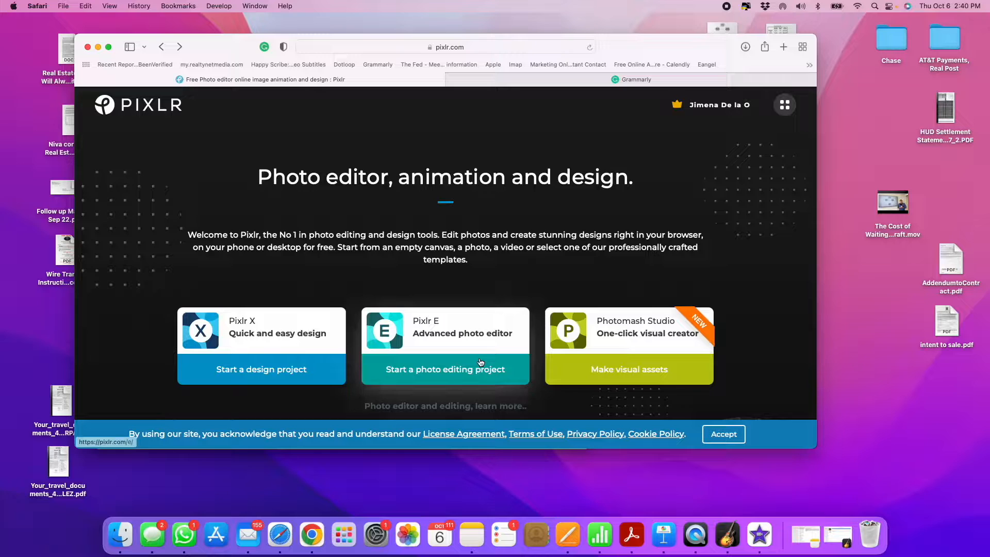
pyautogui.moveTo(813, 454); pyautogui.dragTo(864, 504)
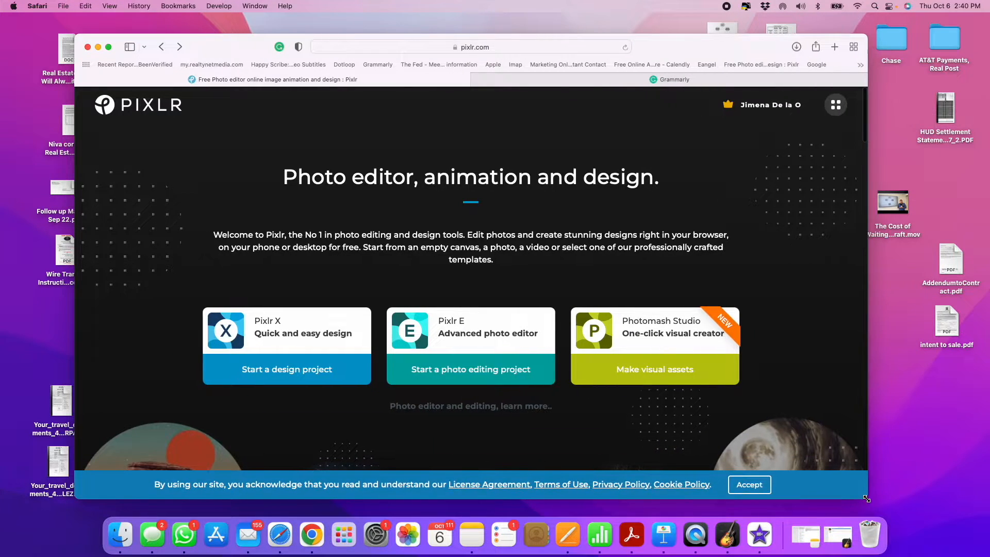
pyautogui.click(454, 338)
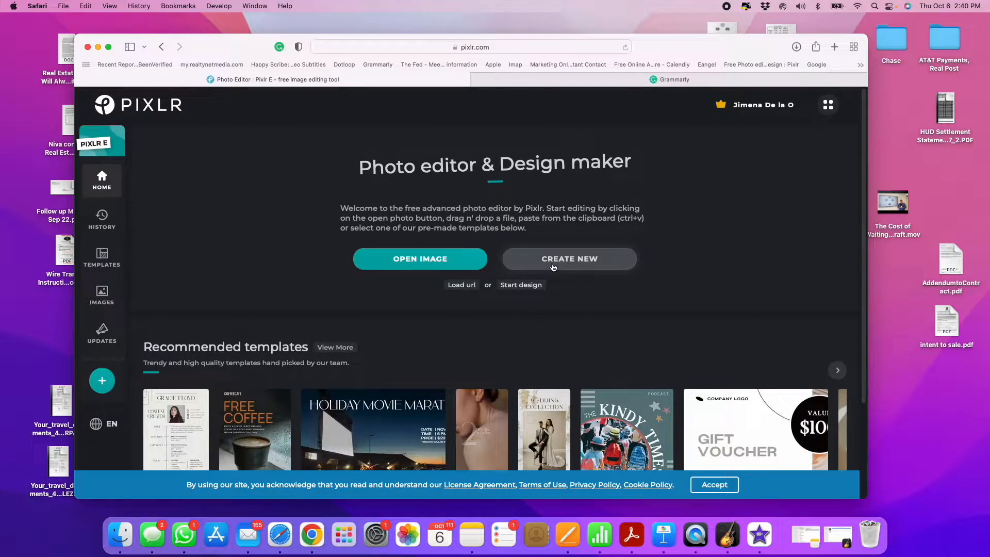
pyautogui.click(552, 267)
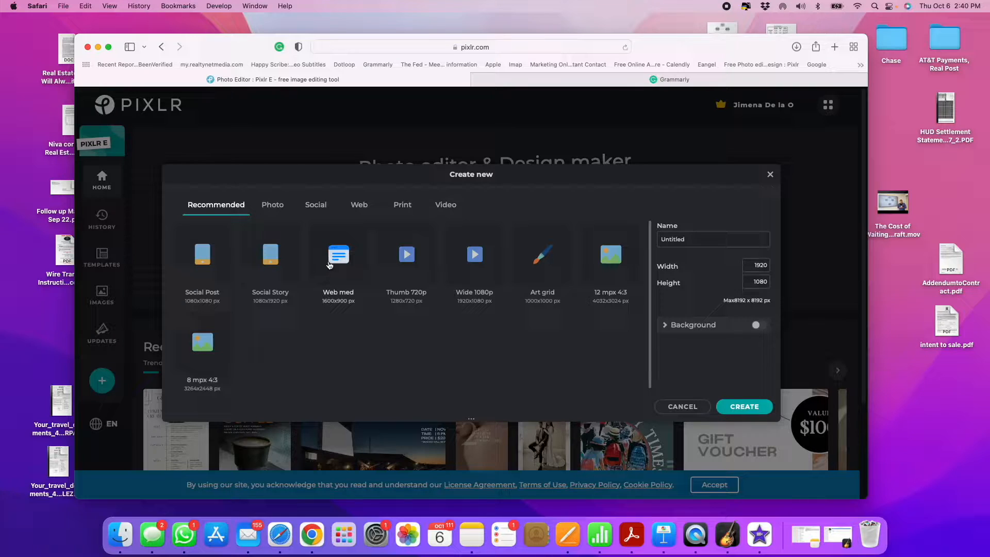
pyautogui.click(329, 264)
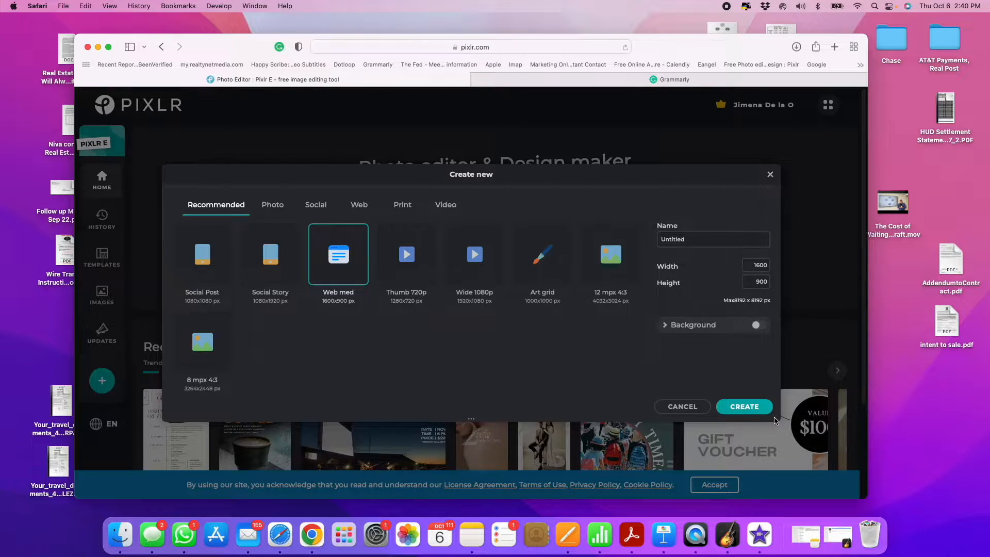
pyautogui.click(738, 405)
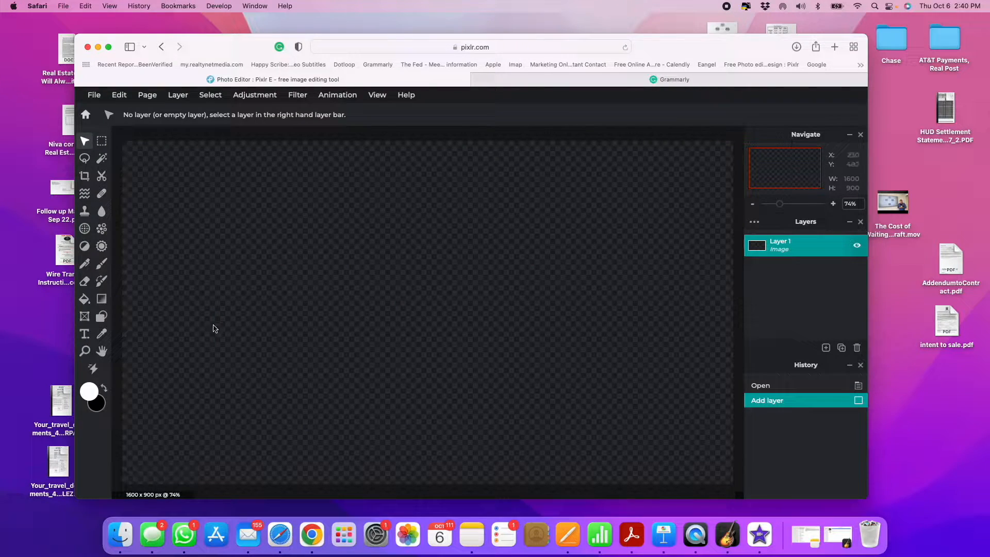
# Step: Add a text layer reading "THE COST OF WAITING" to the canvas
pyautogui.click(84, 334)
pyautogui.click(361, 304)
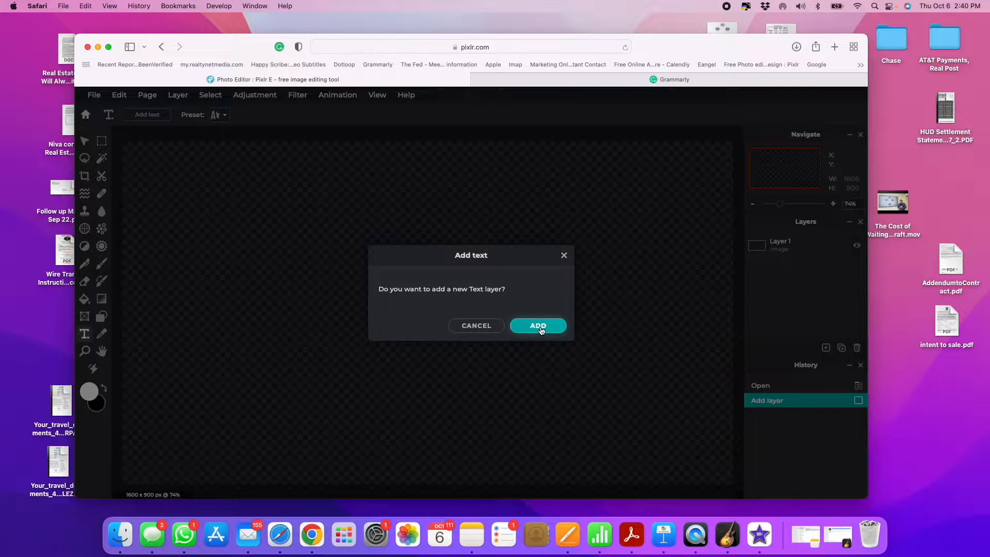
pyautogui.click(537, 325)
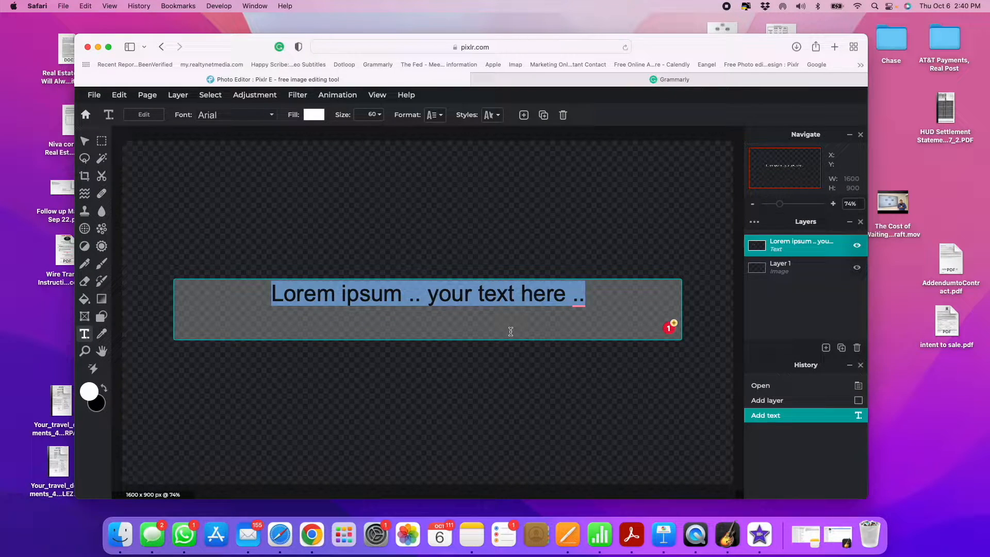
pyautogui.write('THE COS')
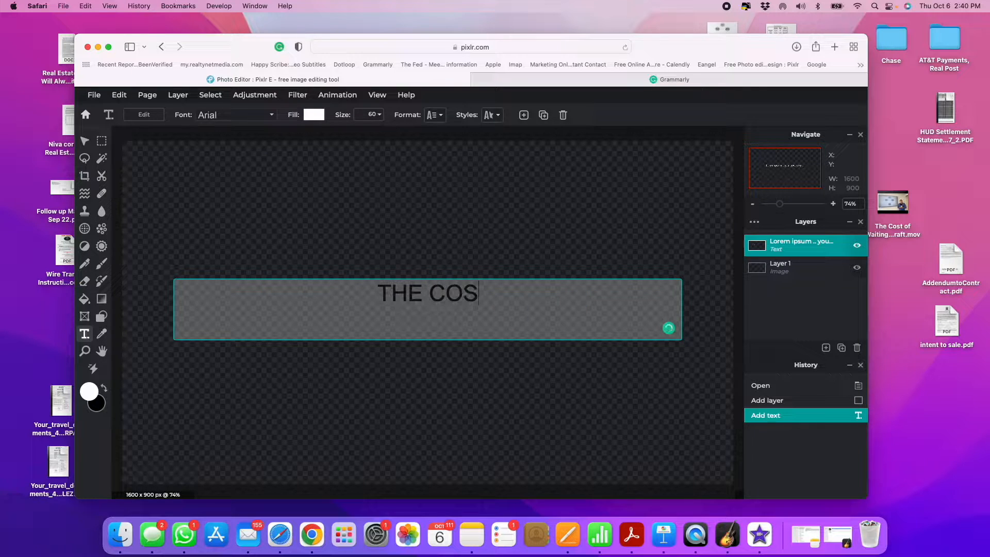
pyautogui.write('T OF WAITING')
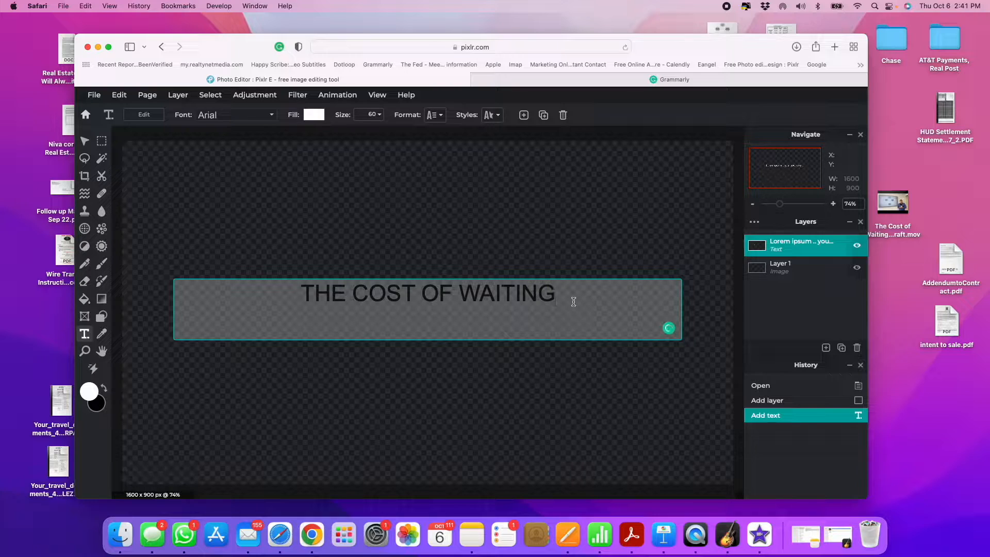
# Step: Enlarge the "THE COST OF WAITING" text to size 92
pyautogui.moveTo(574, 298); pyautogui.dragTo(242, 303)
pyautogui.click(379, 117)
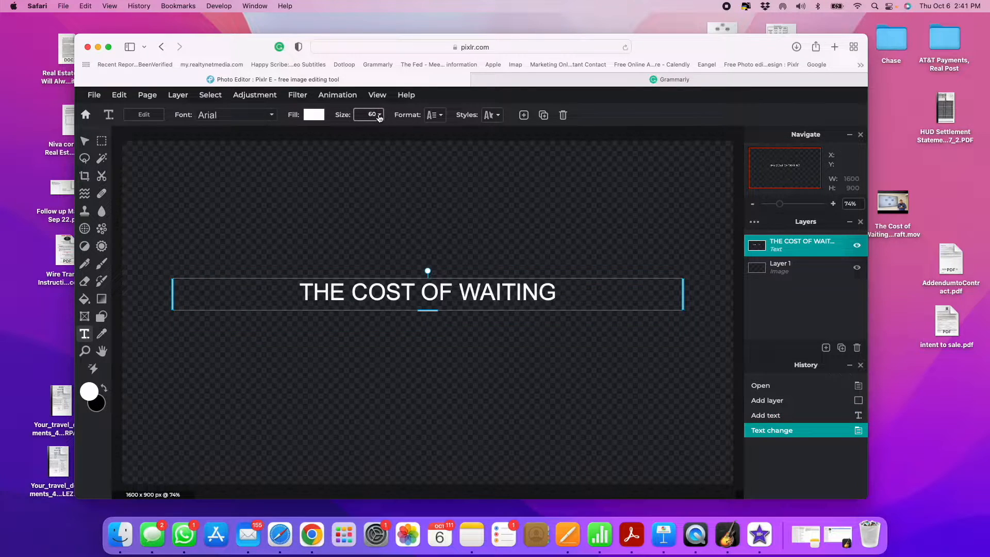
pyautogui.click(379, 117)
pyautogui.moveTo(306, 133); pyautogui.dragTo(320, 134)
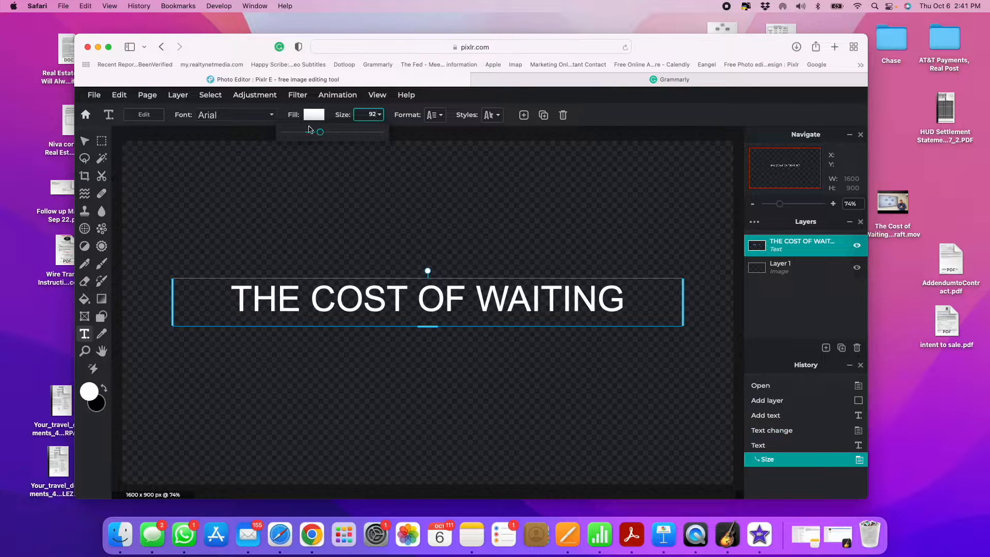
# Step: Change the headline's font to Georgia and make it bold
pyautogui.click(234, 115)
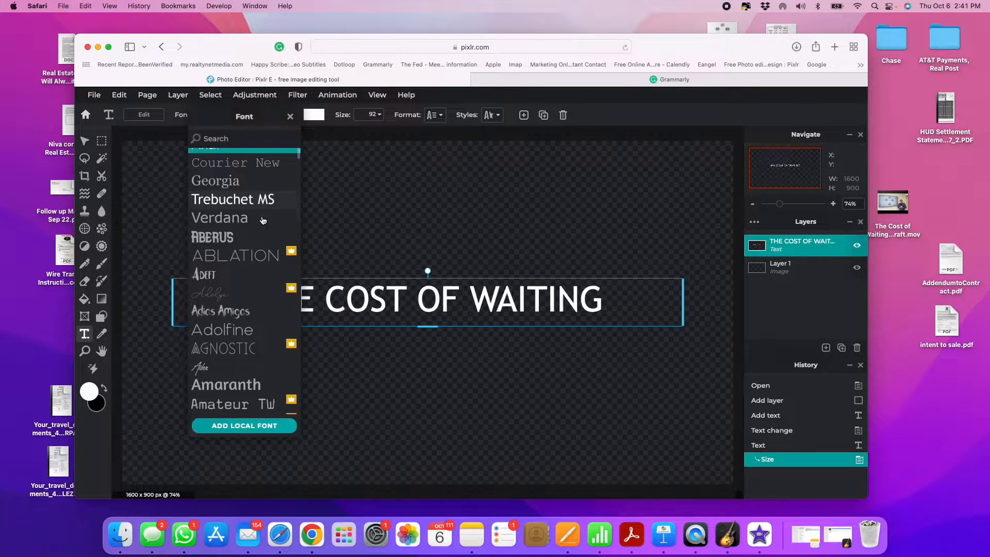
pyautogui.click(233, 179)
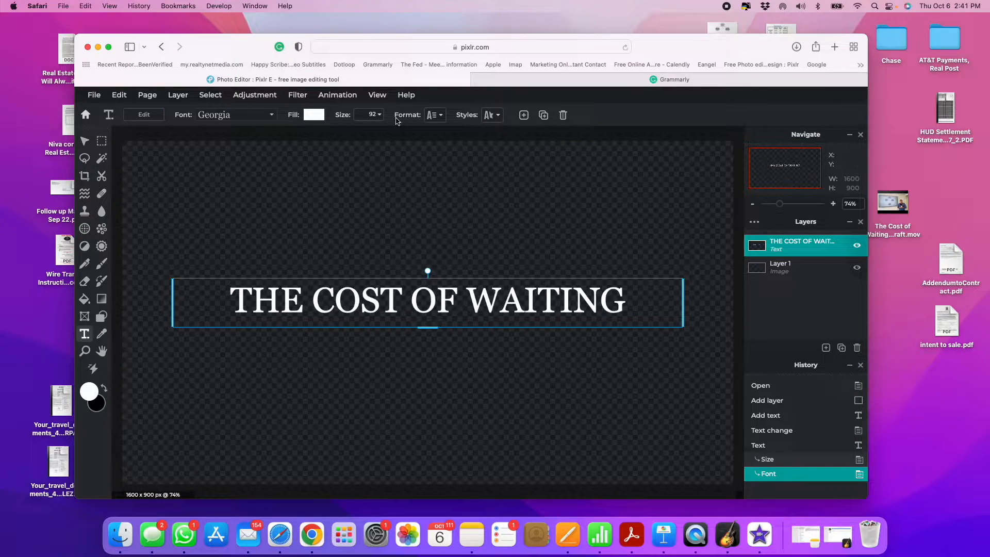
pyautogui.click(436, 118)
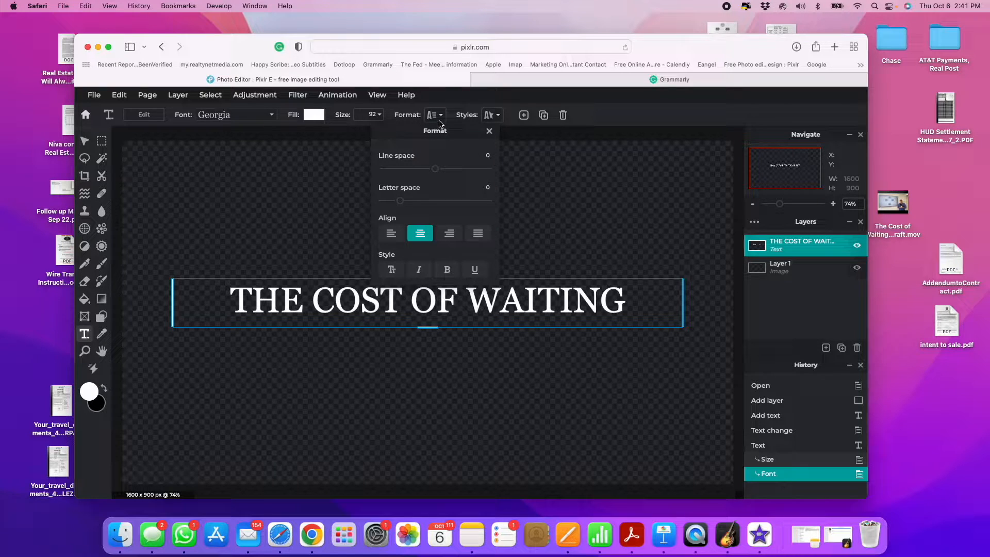
pyautogui.click(447, 270)
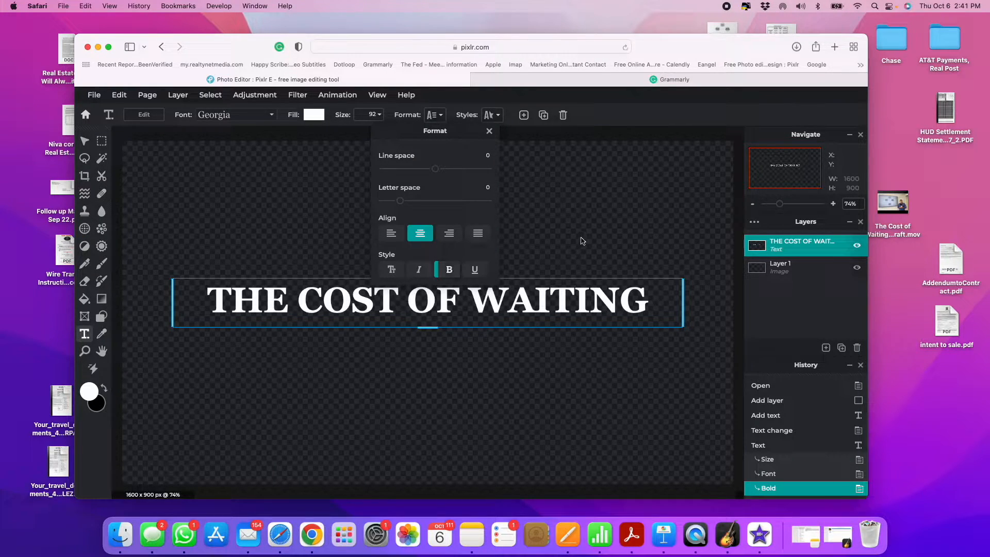
pyautogui.click(581, 240)
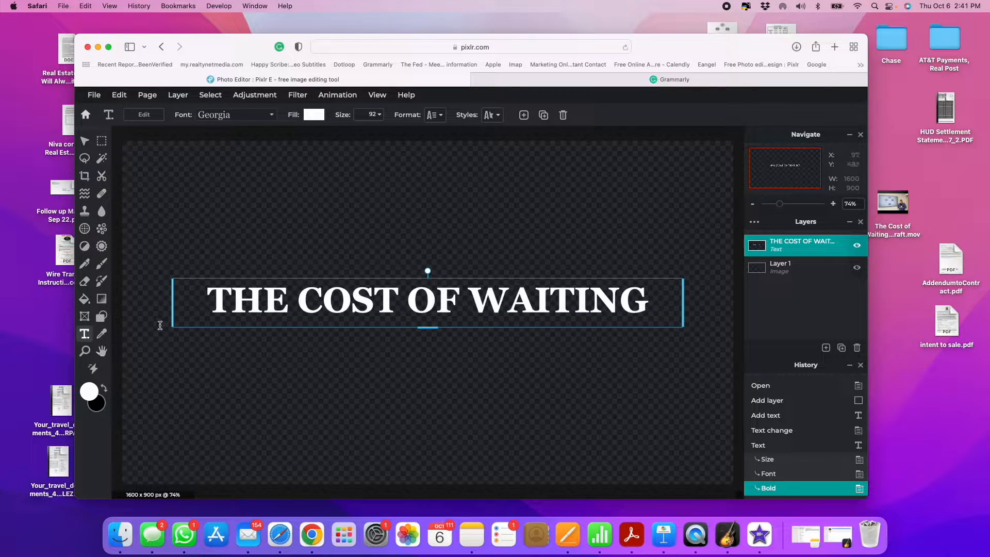
pyautogui.click(159, 324)
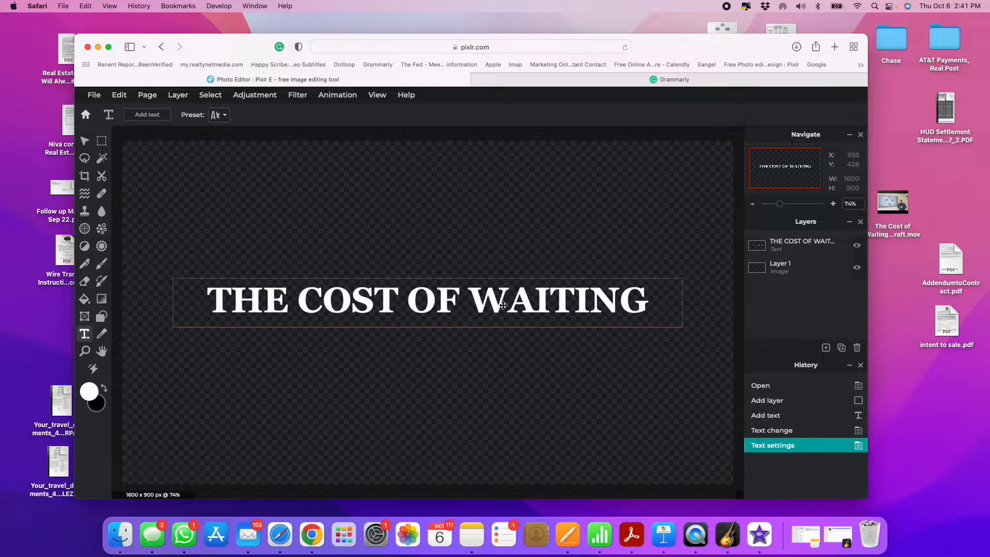
# Step: Draw a black-filled rounded rectangle with a corner radius of 27 over the headline, large enough to frame the whole text
pyautogui.click(96, 397)
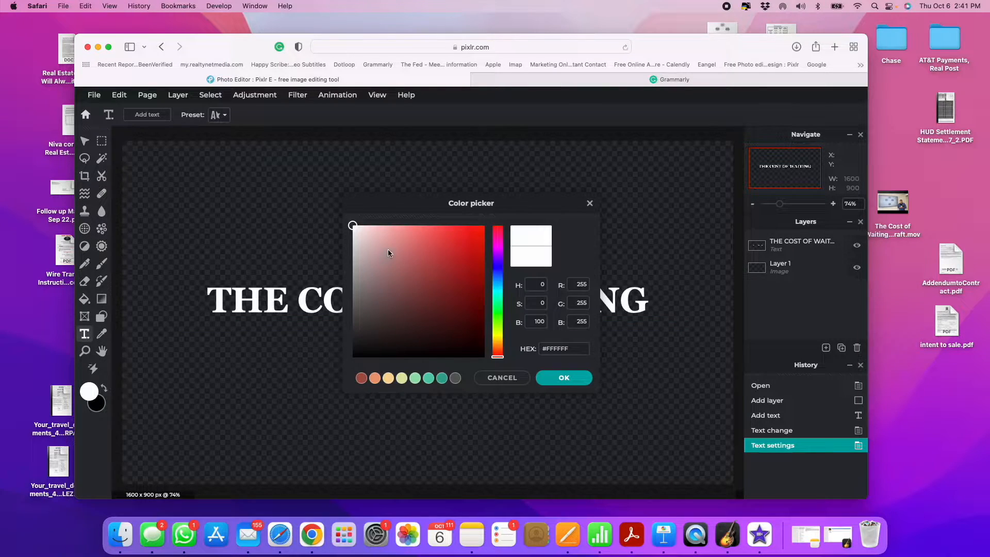
pyautogui.click(558, 379)
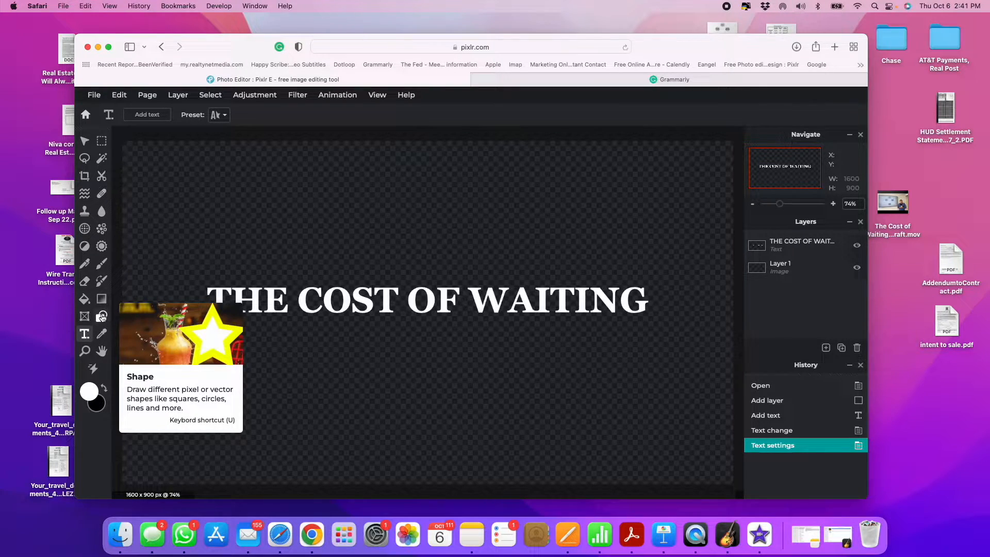
pyautogui.click(103, 316)
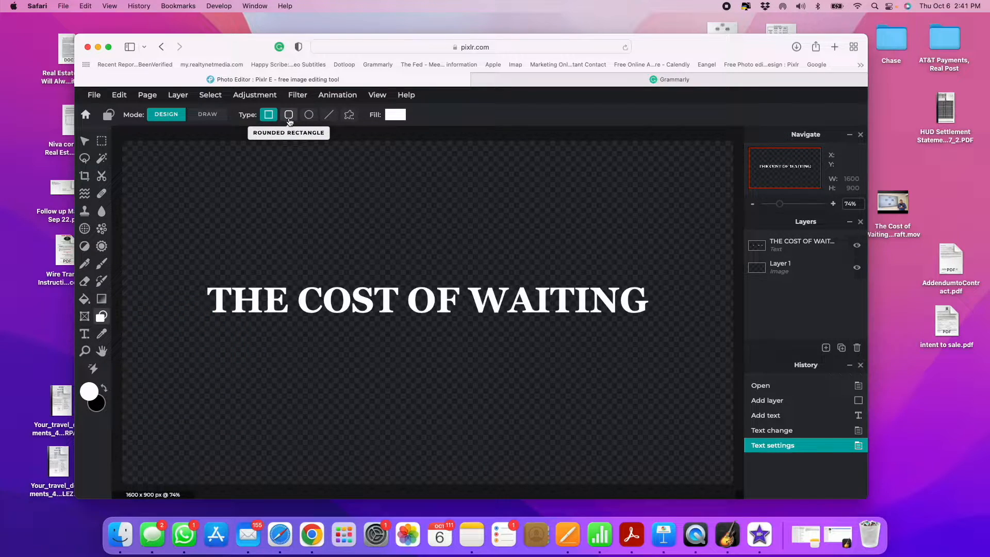
pyautogui.click(289, 115)
pyautogui.click(395, 115)
pyautogui.moveTo(360, 197); pyautogui.dragTo(308, 278)
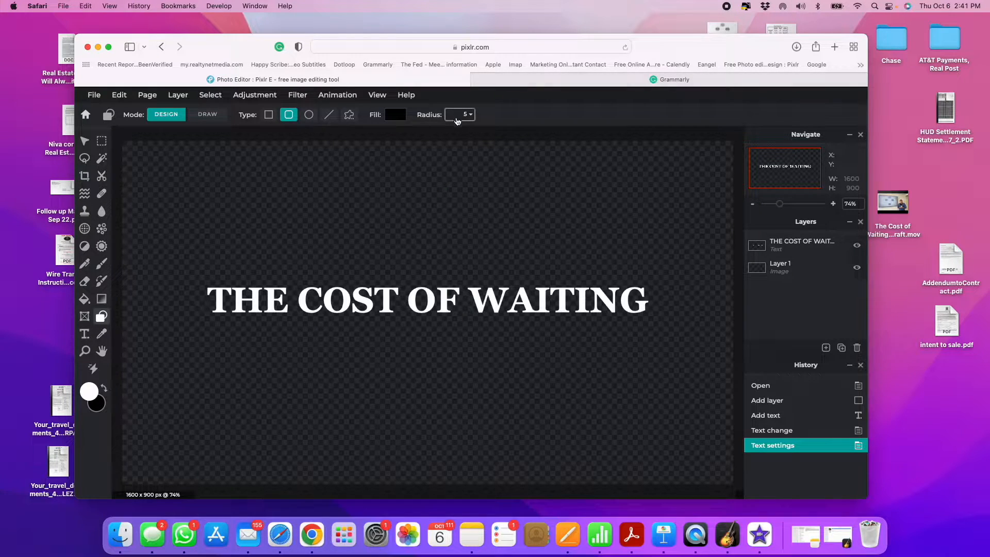
pyautogui.click(456, 120)
pyautogui.moveTo(383, 134); pyautogui.dragTo(403, 135)
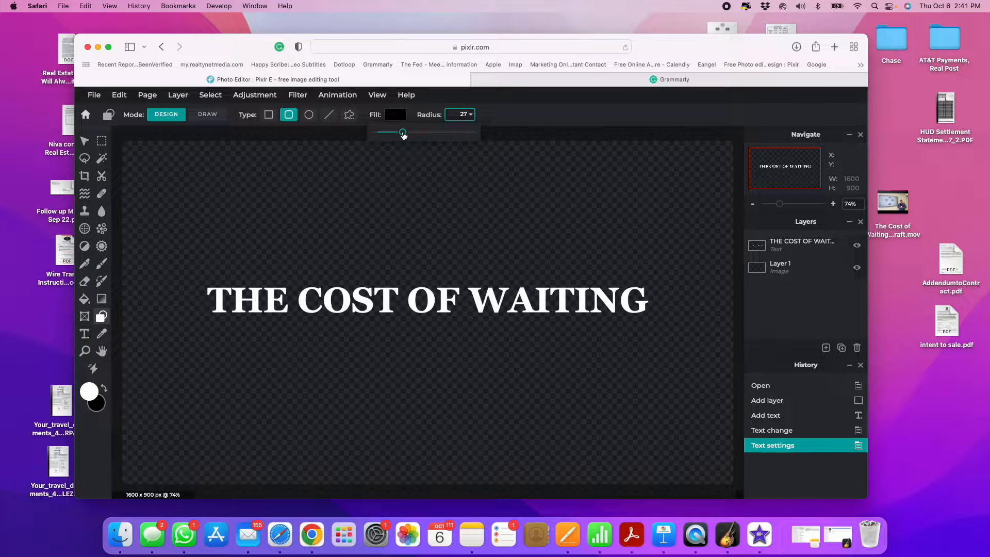
pyautogui.click(197, 250)
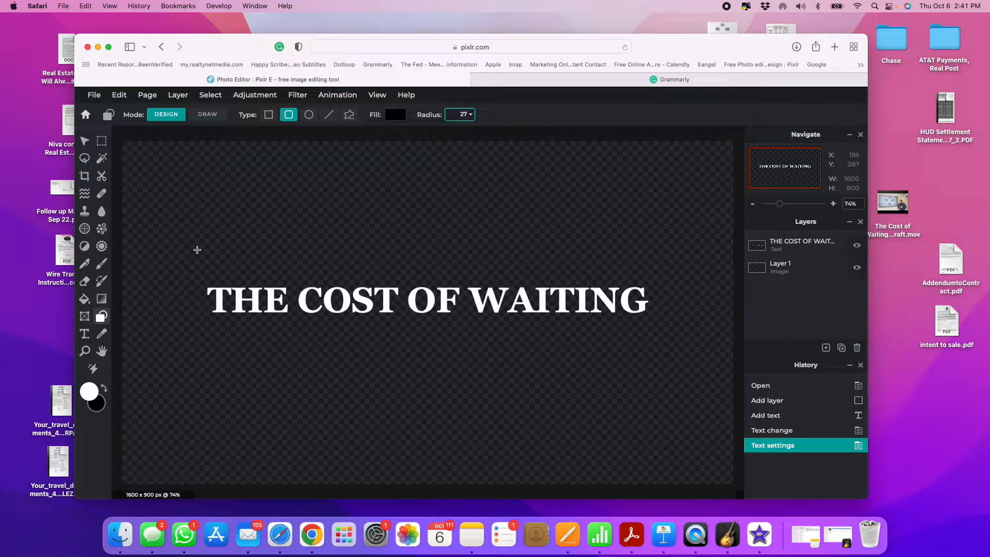
pyautogui.moveTo(186, 252); pyautogui.dragTo(671, 351)
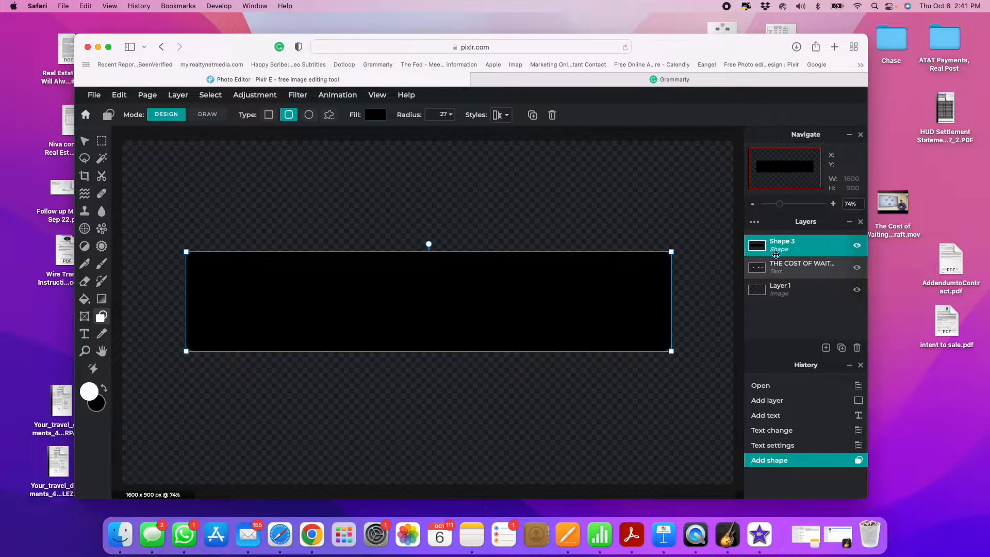
# Step: Move the rounded rectangle's layer beneath the headline text layer
pyautogui.moveTo(794, 249)
pyautogui.mouseDown()
pyautogui.moveTo(782, 263)
pyautogui.moveTo(800, 238)
pyautogui.moveTo(787, 267)
pyautogui.mouseUp()
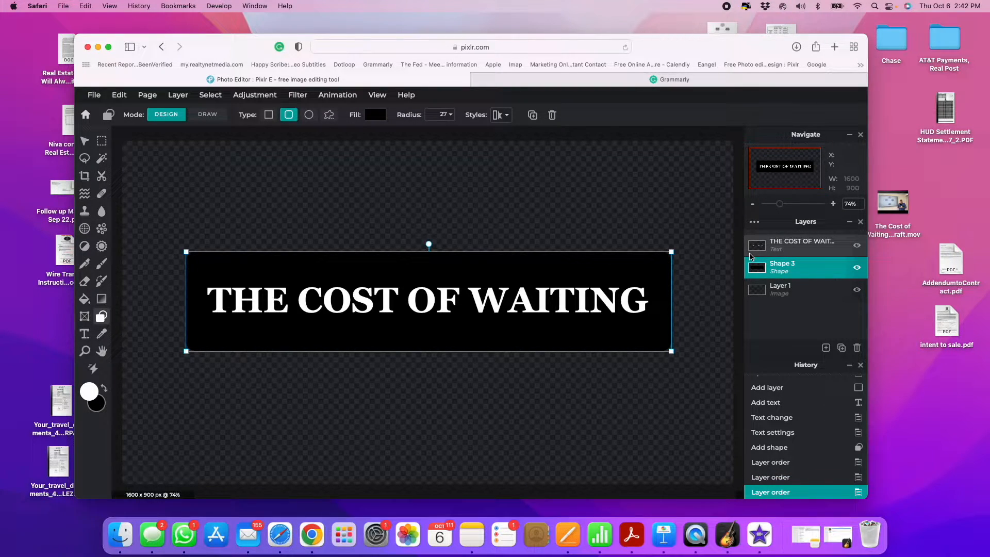
pyautogui.click(546, 394)
pyautogui.click(540, 344)
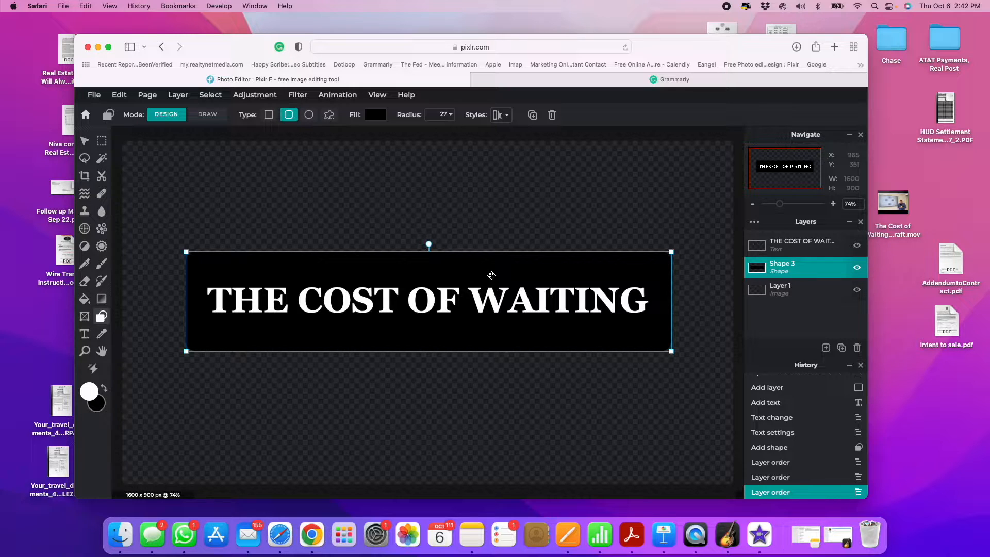
# Step: Lower the opacity of the black rectangle's layer to make it partly see-through
pyautogui.click(818, 272)
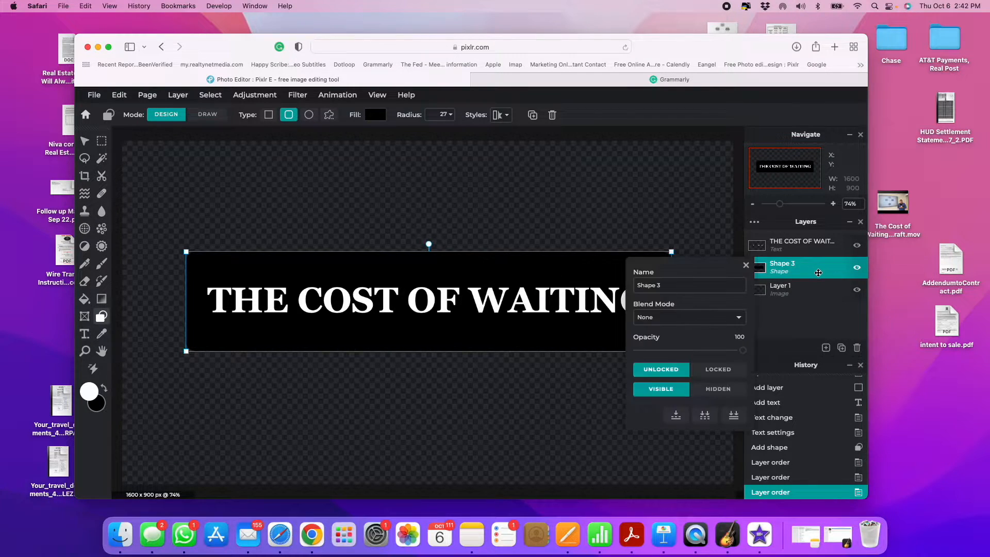
pyautogui.click(750, 268)
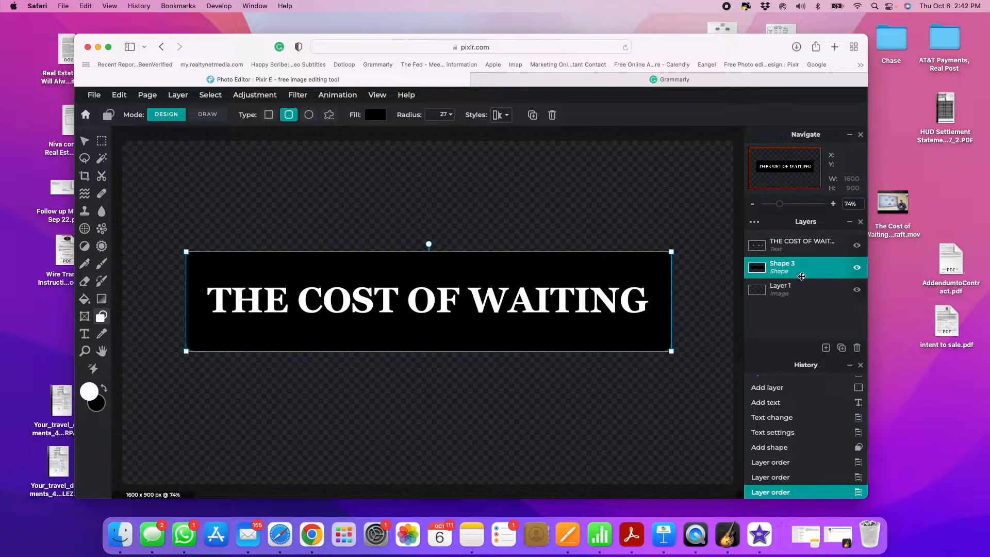
pyautogui.click(781, 267)
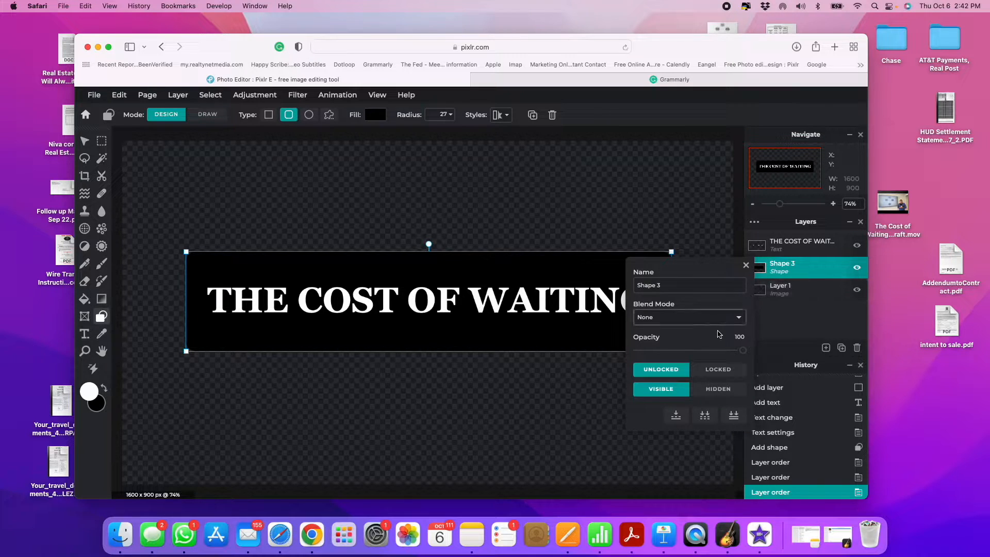
pyautogui.moveTo(742, 350); pyautogui.dragTo(731, 353)
pyautogui.click(721, 179)
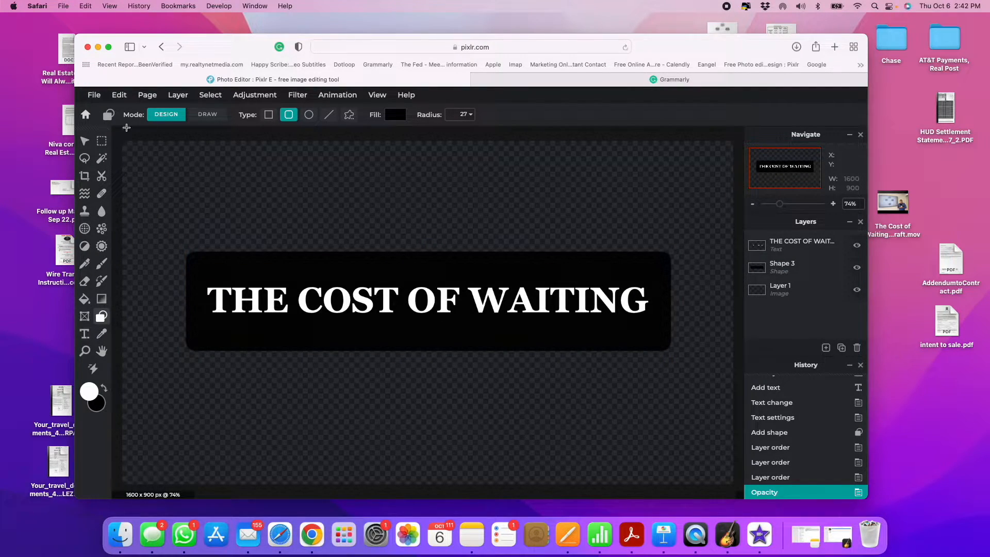
# Step: Save the graphic as a transparent PNG named Untitled
pyautogui.click(94, 95)
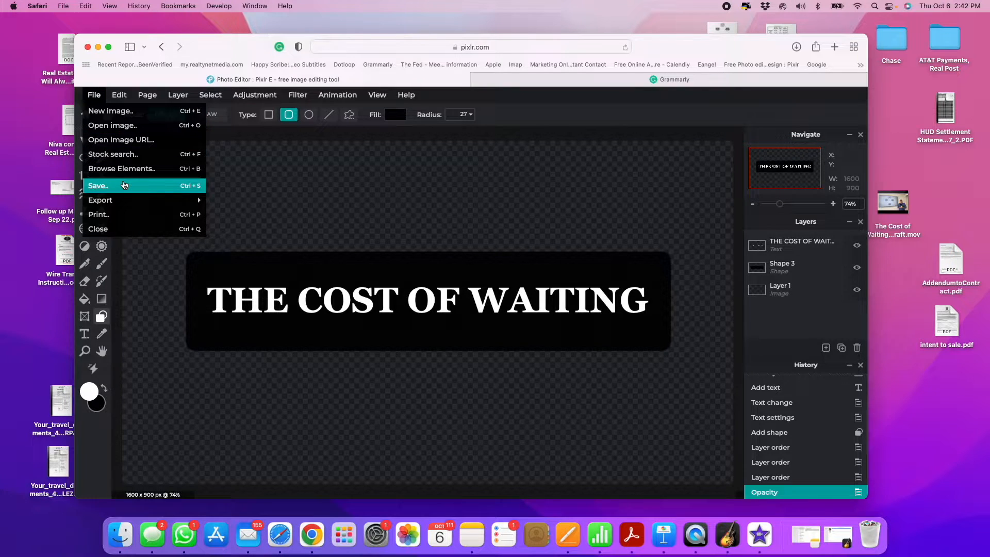
pyautogui.click(124, 185)
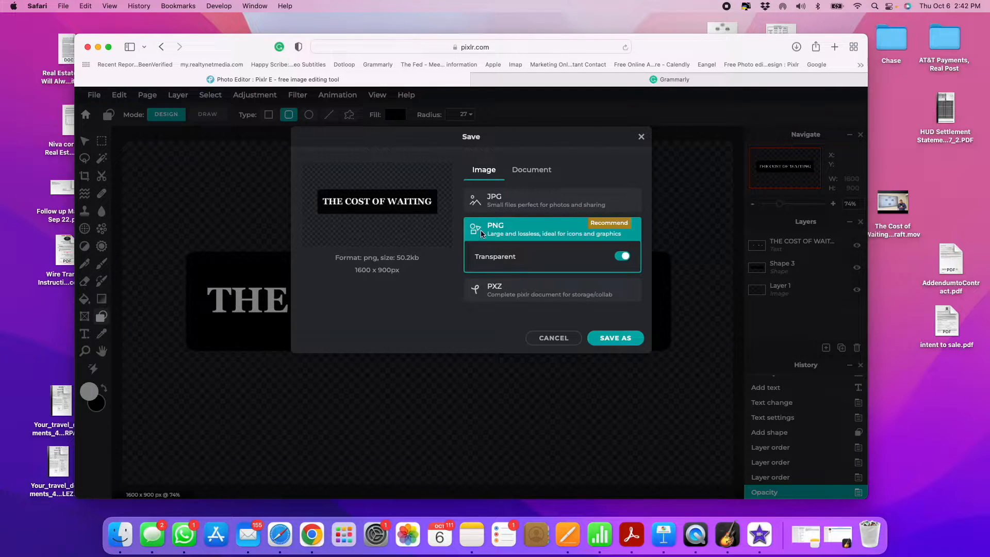
pyautogui.click(475, 200)
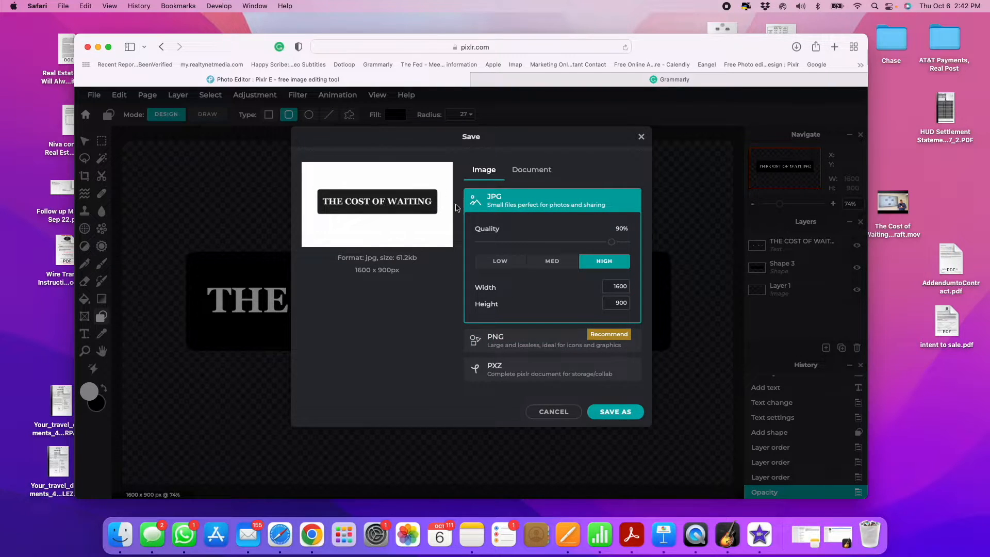
pyautogui.click(518, 342)
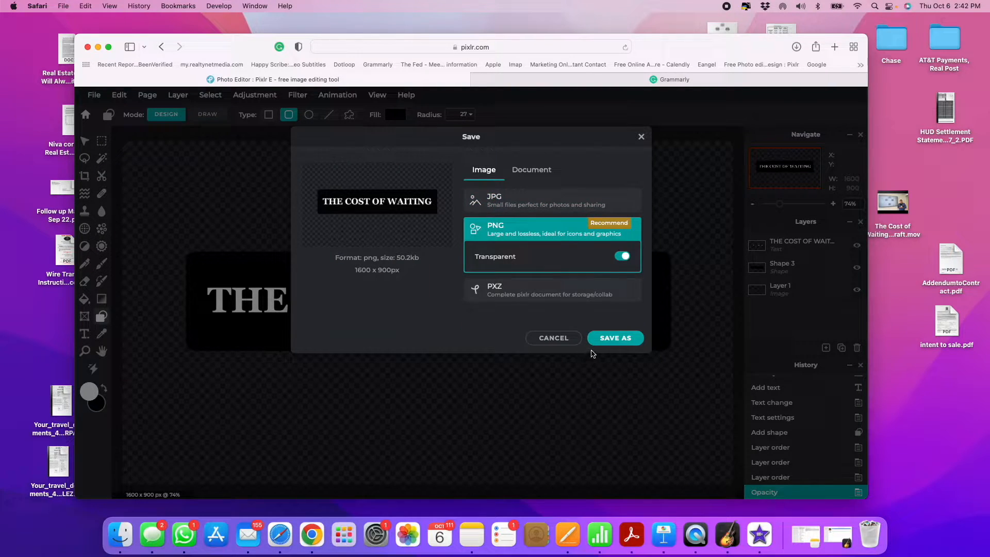
pyautogui.click(598, 341)
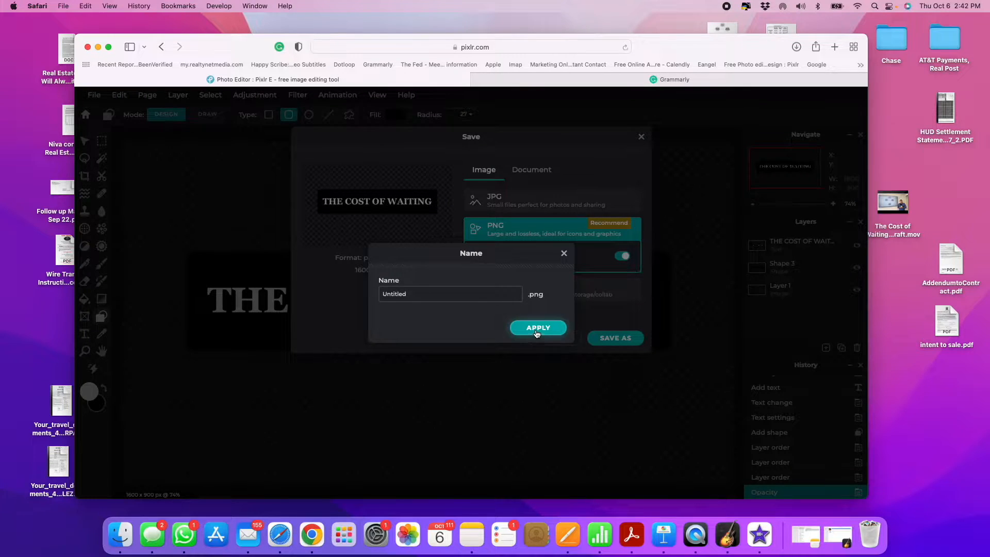
pyautogui.click(536, 328)
# Step: Put the downloaded Untitled.png on the desktop and switch back to the iMovie project
pyautogui.click(796, 46)
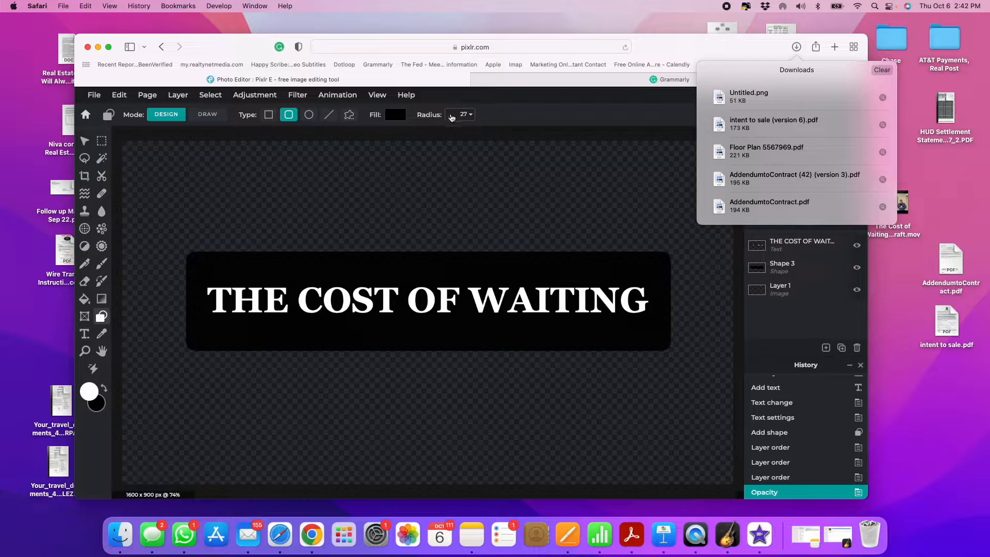
pyautogui.click(525, 126)
pyautogui.click(88, 47)
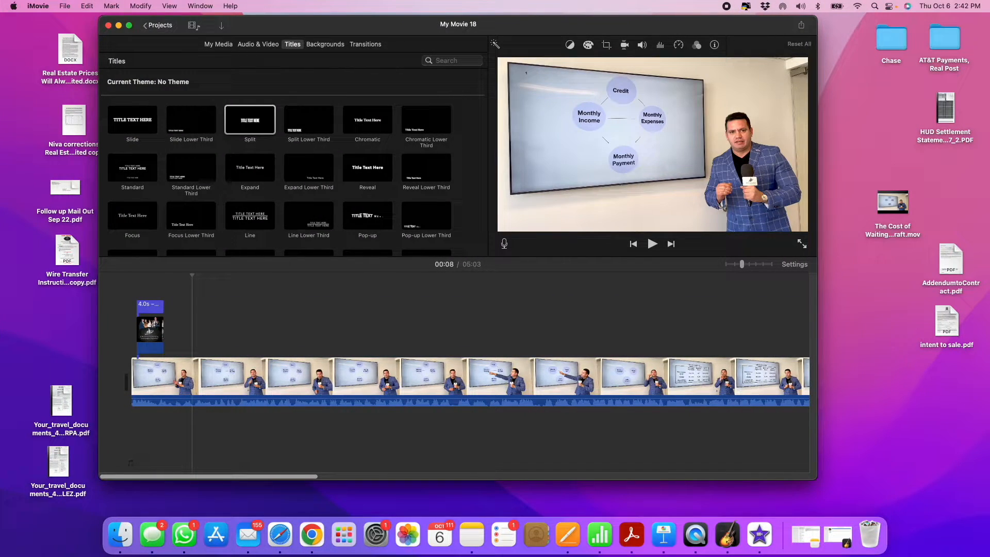
pyautogui.moveTo(145, 239); pyautogui.dragTo(862, 304)
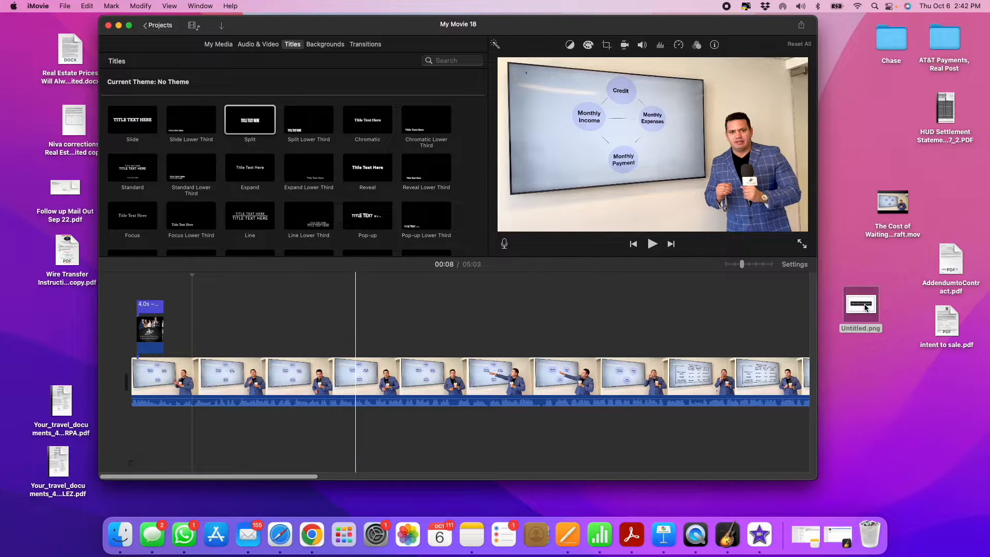
# Step: Add Untitled.png as an overlay above the main clip, starting directly after the logo overlay
pyautogui.moveTo(866, 307); pyautogui.dragTo(173, 332)
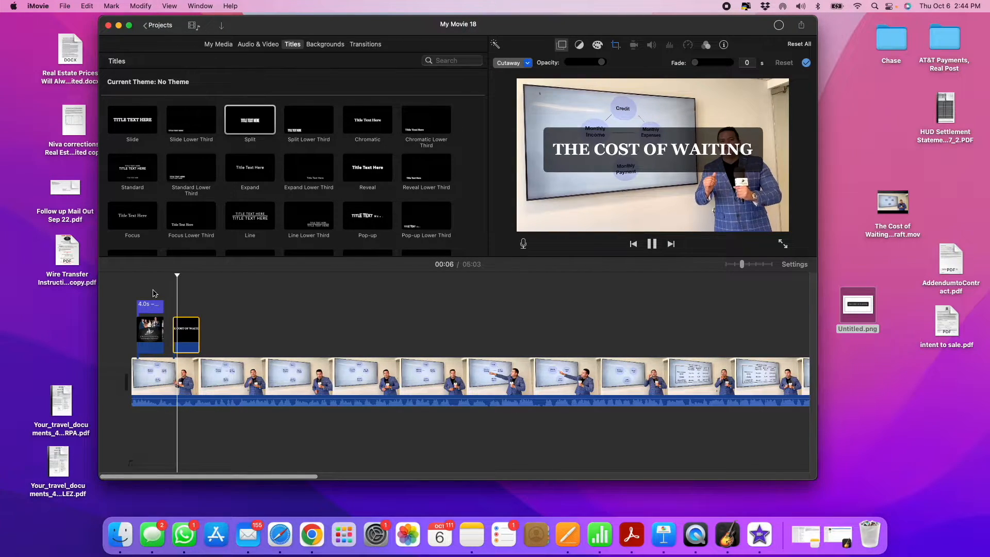
pyautogui.click(148, 290)
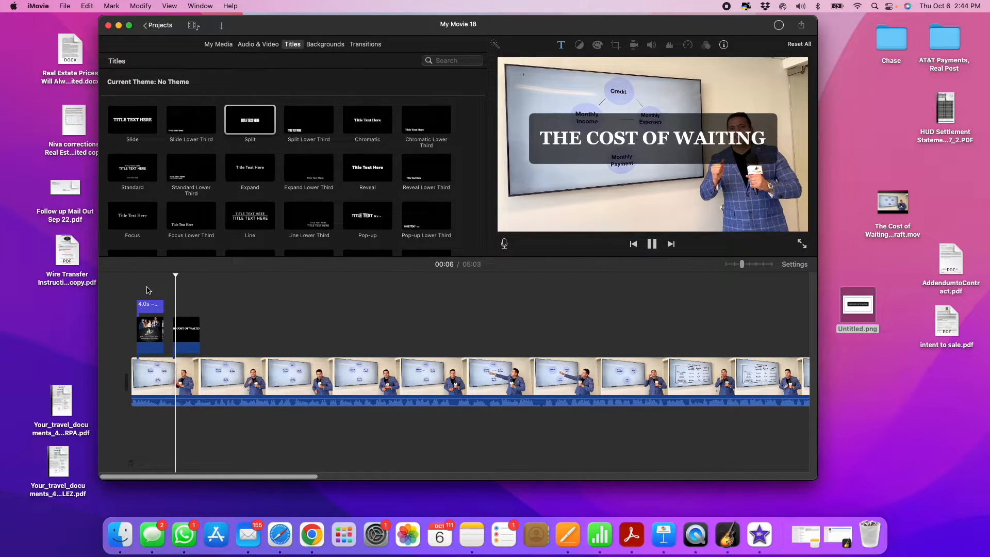
pyautogui.click(178, 330)
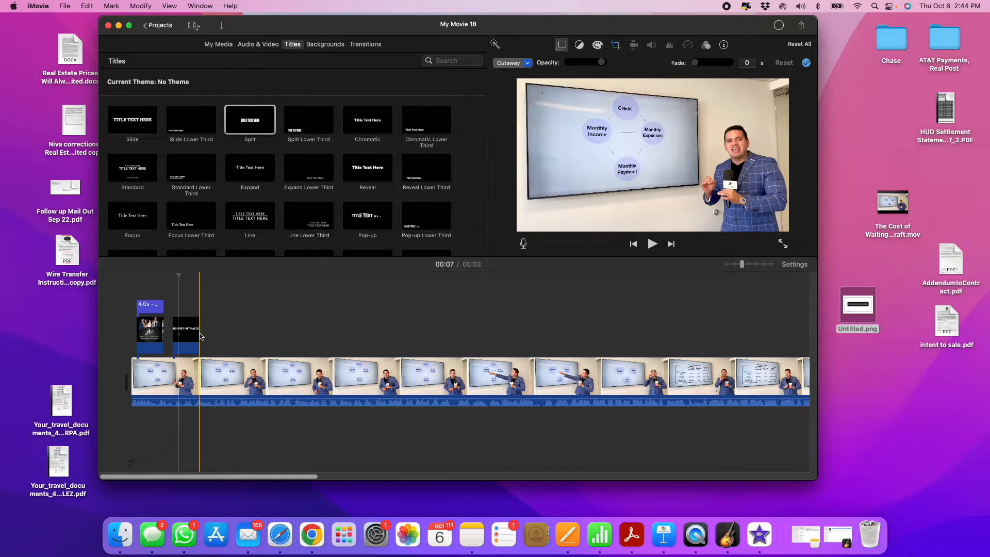
pyautogui.moveTo(184, 333); pyautogui.dragTo(175, 332)
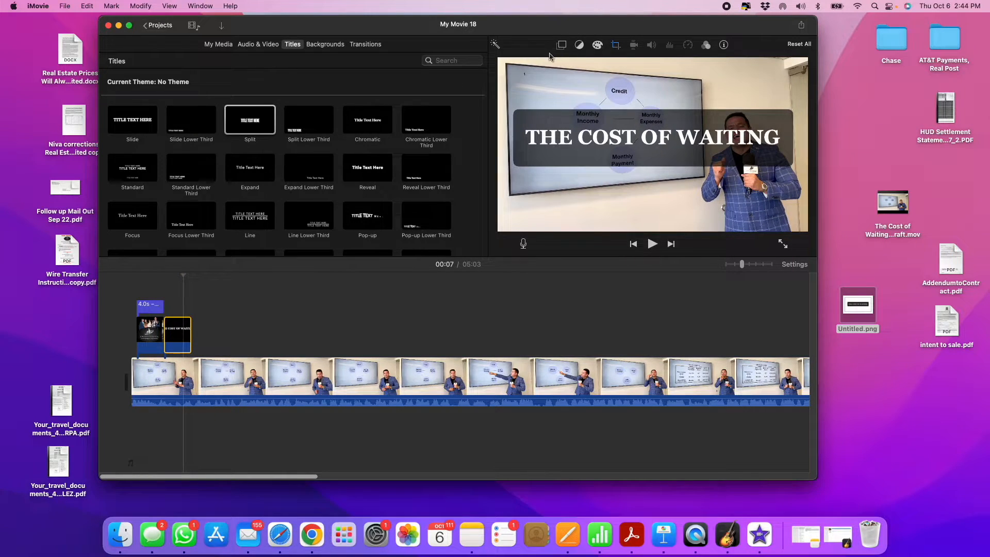
# Step: Set the THE COST OF WAITING overlay to Picture in Picture, enlarge it and reposition it over the main picture
pyautogui.click(523, 63)
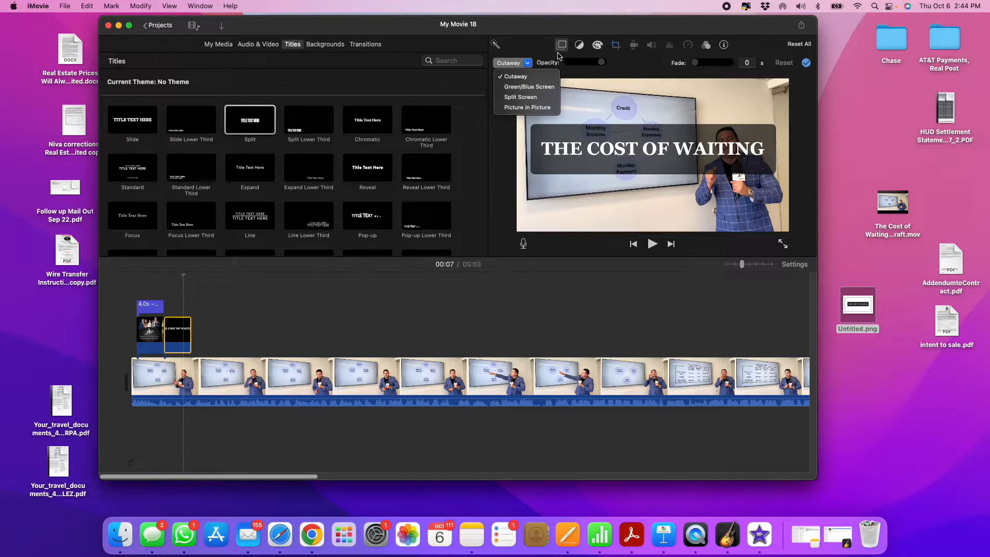
pyautogui.click(527, 107)
pyautogui.click(612, 48)
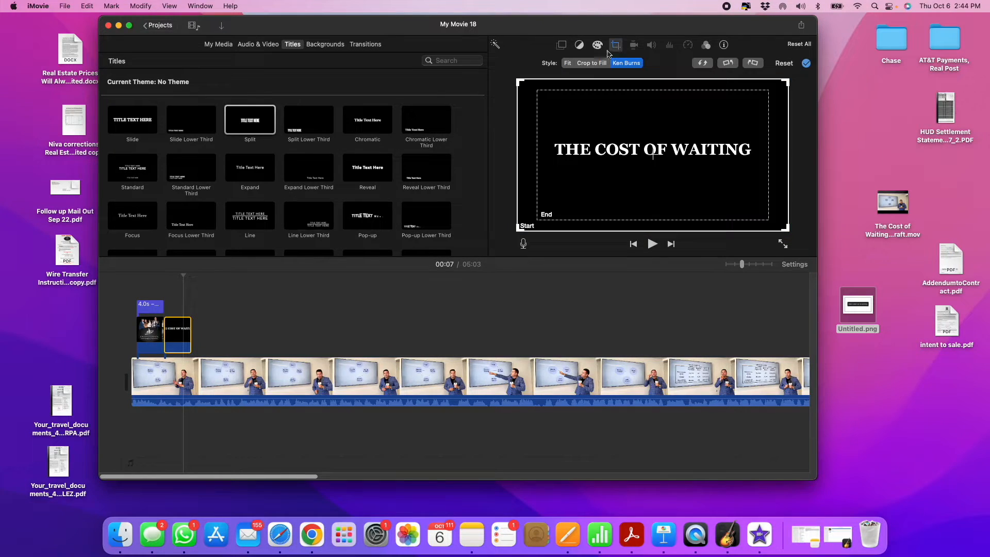
pyautogui.click(561, 44)
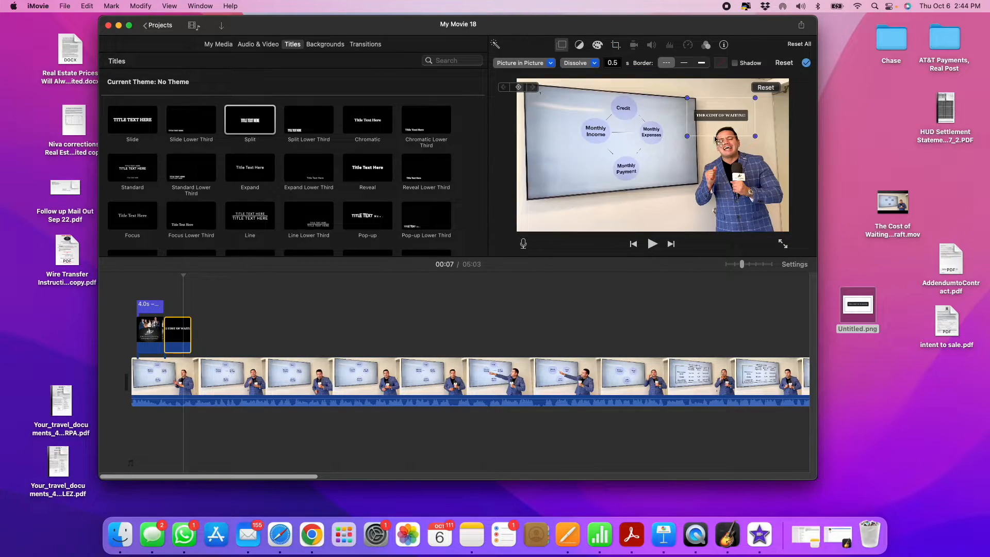
pyautogui.moveTo(687, 136); pyautogui.dragTo(469, 258)
pyautogui.moveTo(641, 196); pyautogui.dragTo(663, 180)
# Step: Play the project from just after the overlays and skip ahead through the main clip to review it up to 01:52
pyautogui.click(204, 311)
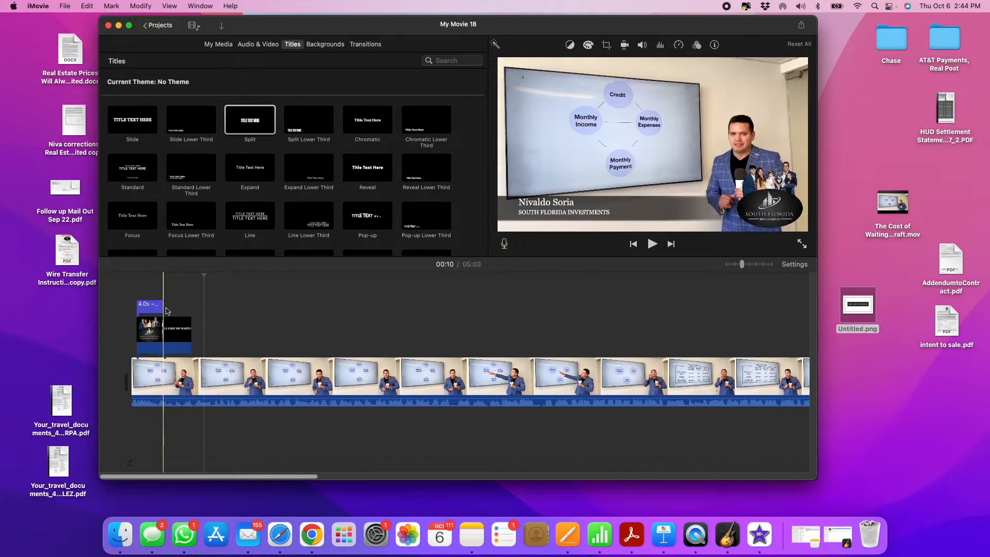
pyautogui.press('space')
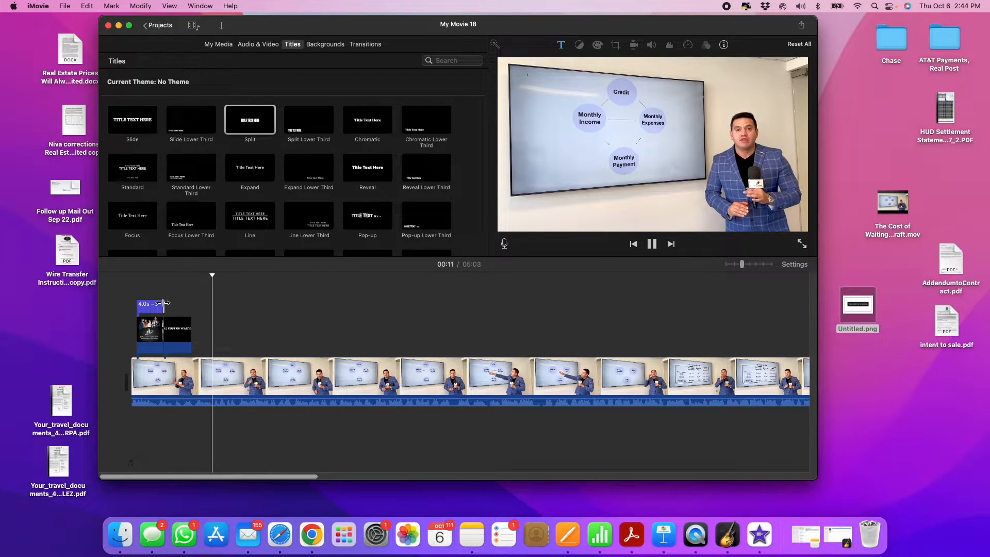
pyautogui.click(279, 328)
pyautogui.click(349, 331)
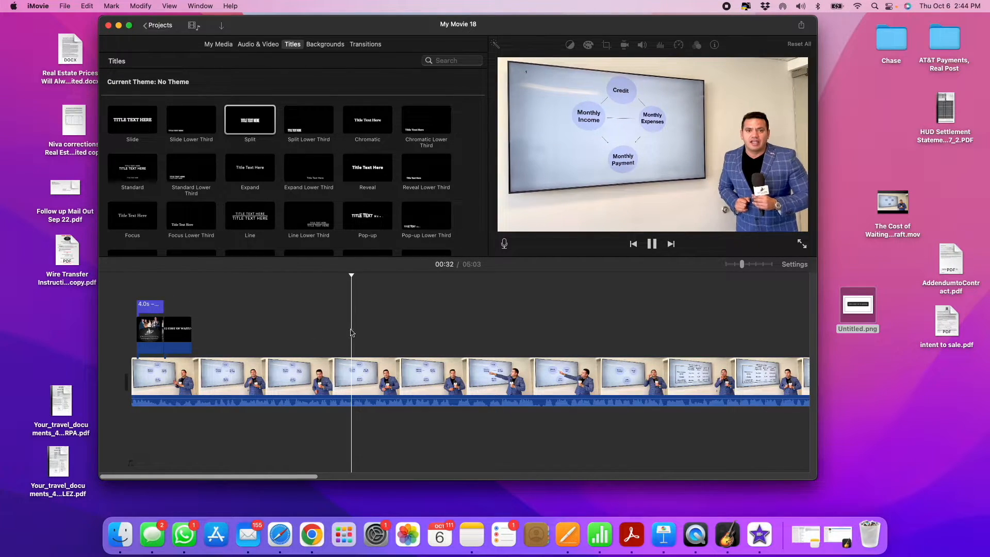
pyautogui.hscroll(3, 356, 331)
pyautogui.click(380, 330)
pyautogui.hscroll(2, 381, 331)
pyautogui.click(412, 331)
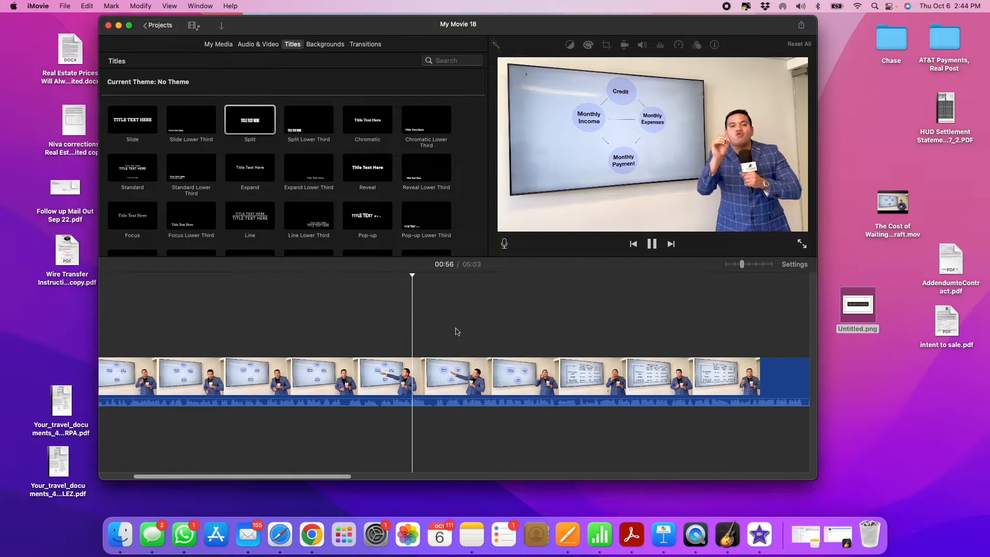
pyautogui.click(461, 332)
pyautogui.hscroll(2, 461, 332)
pyautogui.hscroll(2, 471, 331)
pyautogui.click(501, 330)
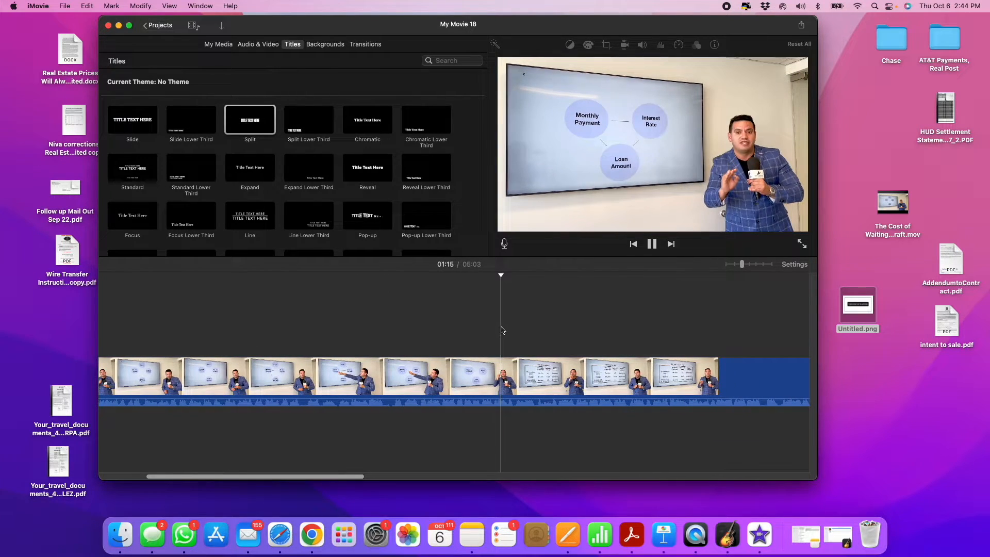
pyautogui.hscroll(2, 515, 330)
pyautogui.click(546, 330)
pyautogui.hscroll(1, 547, 329)
pyautogui.hscroll(2, 547, 330)
pyautogui.click(550, 329)
pyautogui.hscroll(2, 550, 329)
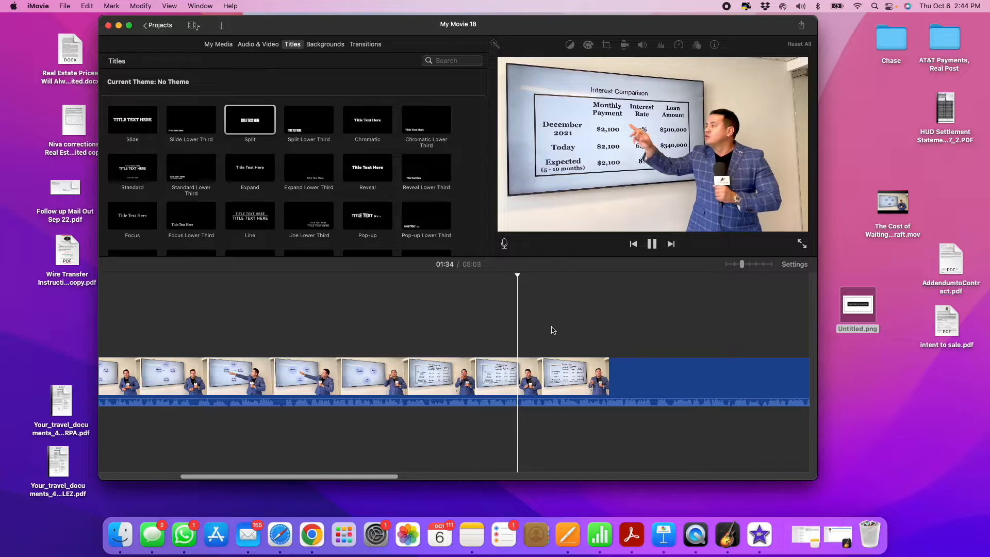
pyautogui.click(593, 325)
pyautogui.hscroll(2, 594, 325)
pyautogui.hscroll(2, 594, 325)
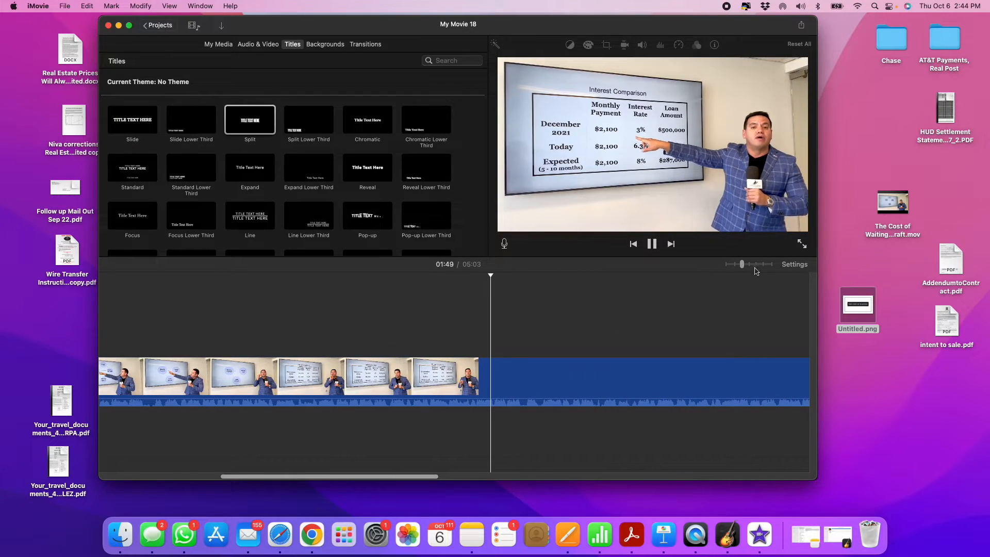
pyautogui.moveTo(740, 265); pyautogui.dragTo(735, 265)
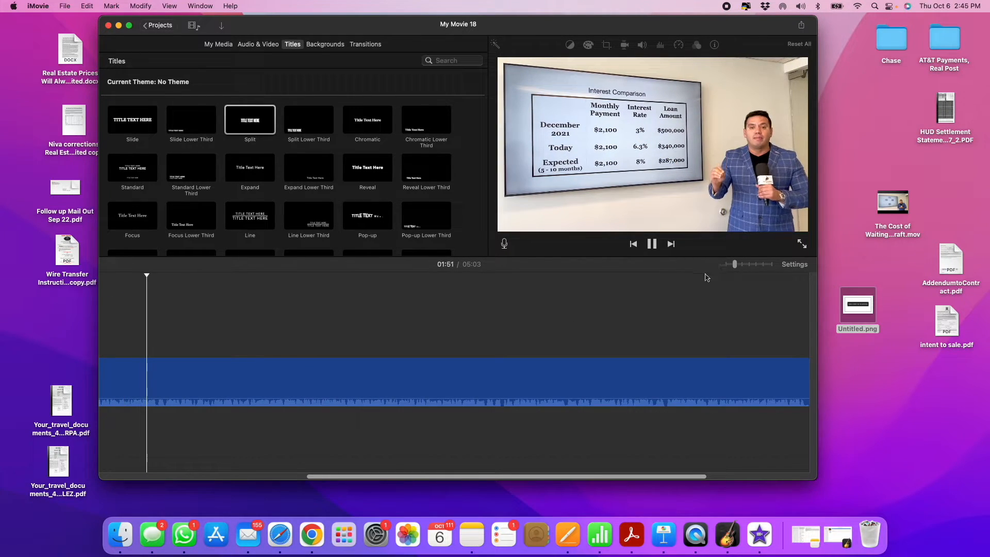
pyautogui.click(652, 243)
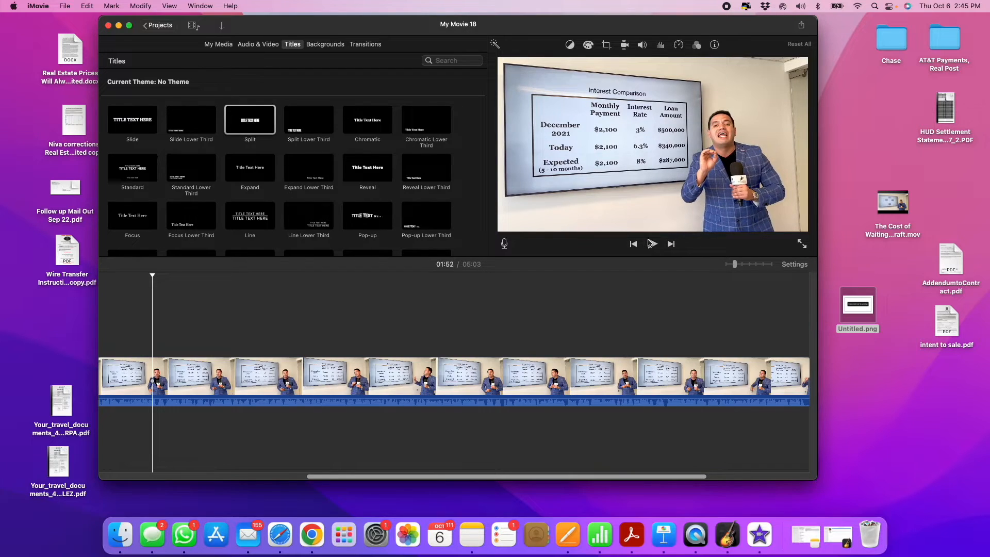
pyautogui.hscroll(1, 680, 335)
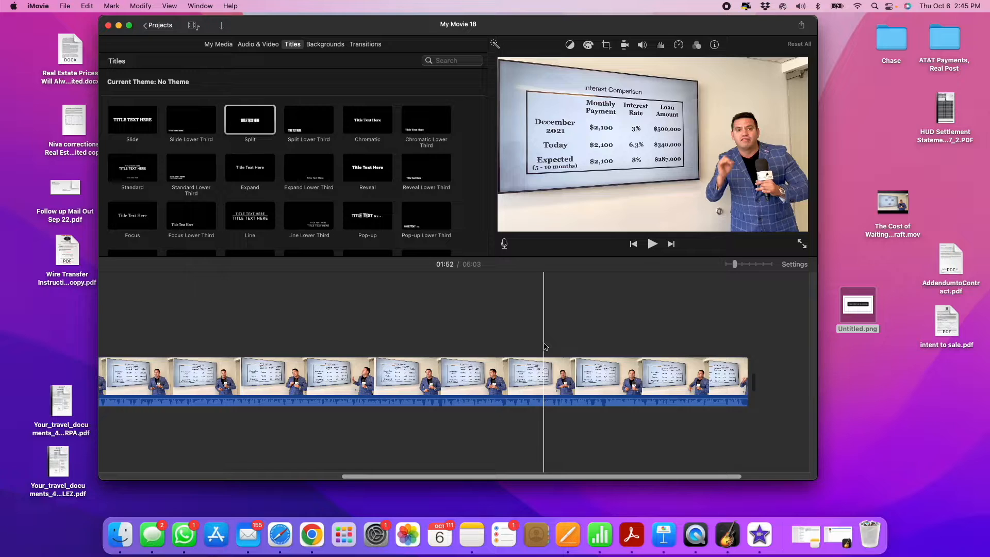
# Step: Copy the lower-third title together with the logo overlay at the start of the timeline
pyautogui.hscroll(-10, 545, 346)
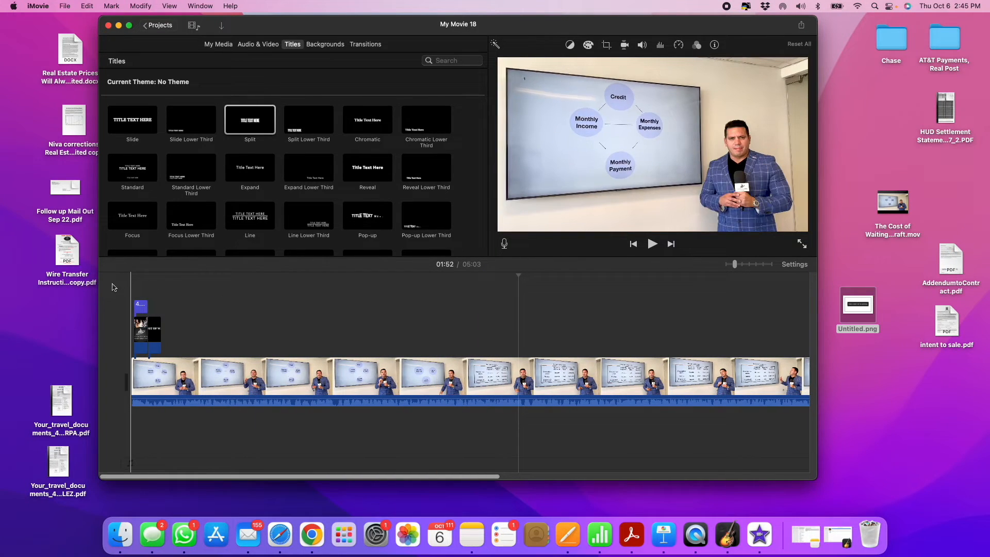
pyautogui.moveTo(125, 294); pyautogui.dragTo(147, 338)
pyautogui.press('super+c')
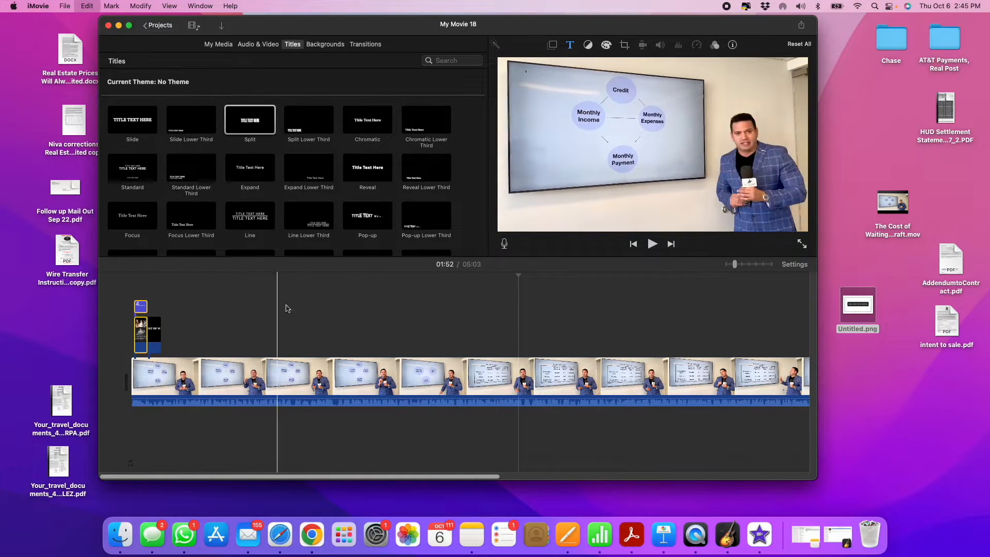
# Step: Play the closing section of the main clip and stop the playhead at 04:58
pyautogui.hscroll(8, 308, 305)
pyautogui.hscroll(10, 308, 308)
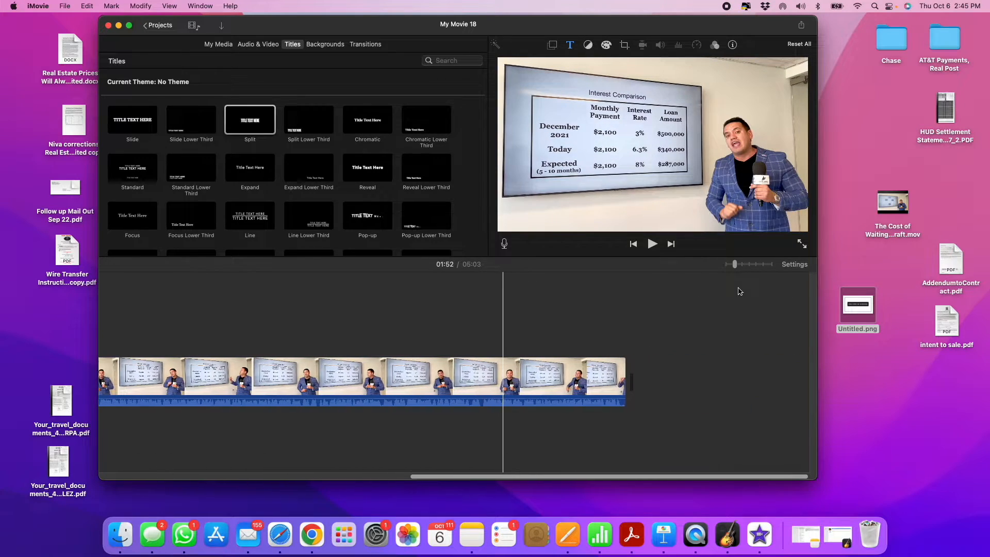
pyautogui.click(548, 323)
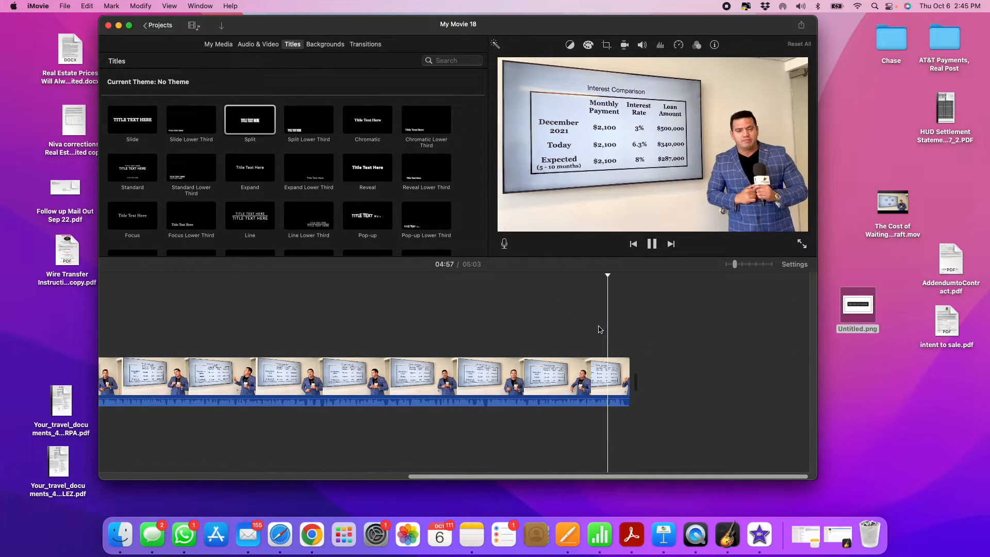
pyautogui.press('space')
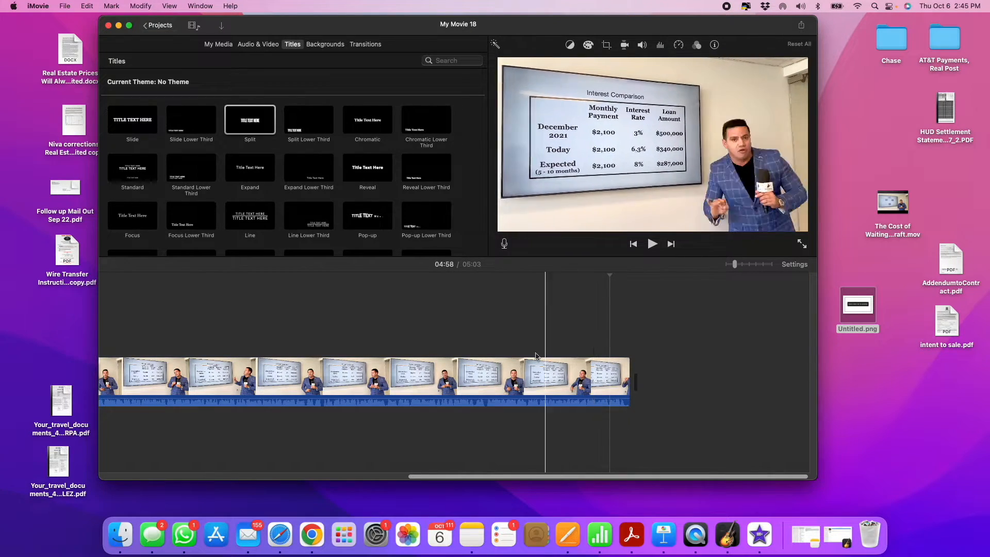
# Step: Reselect the opening lower-third title and logo overlay, paste copies of them at the 04:58 playhead and play them back
pyautogui.hscroll(-10, 454, 353)
pyautogui.hscroll(-10, 454, 354)
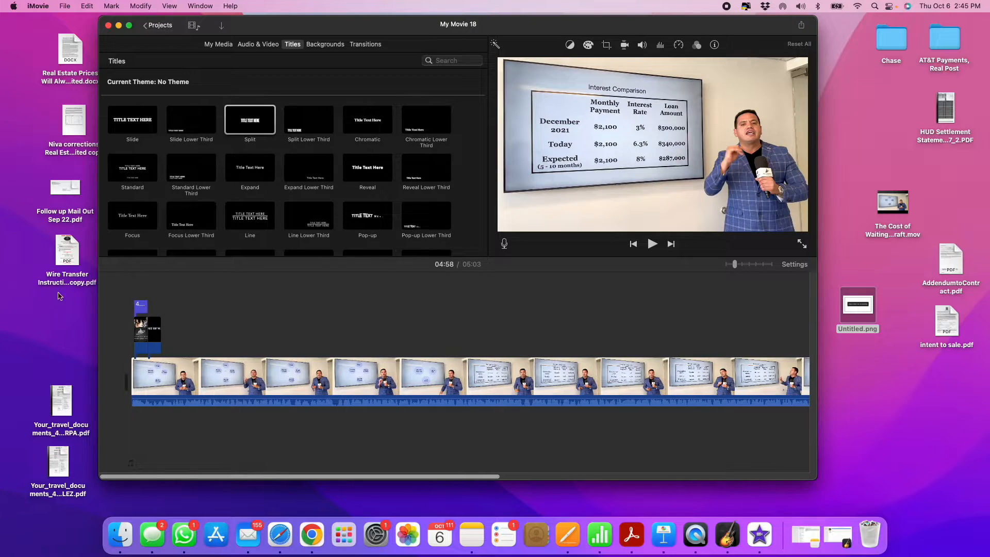
pyautogui.moveTo(125, 298); pyautogui.dragTo(143, 342)
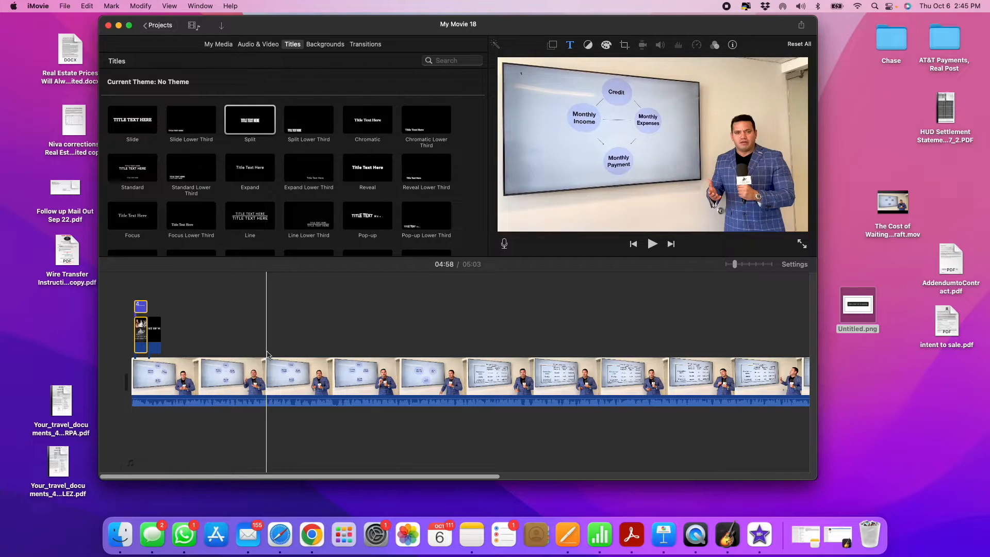
pyautogui.hscroll(15, 361, 330)
pyautogui.click(609, 313)
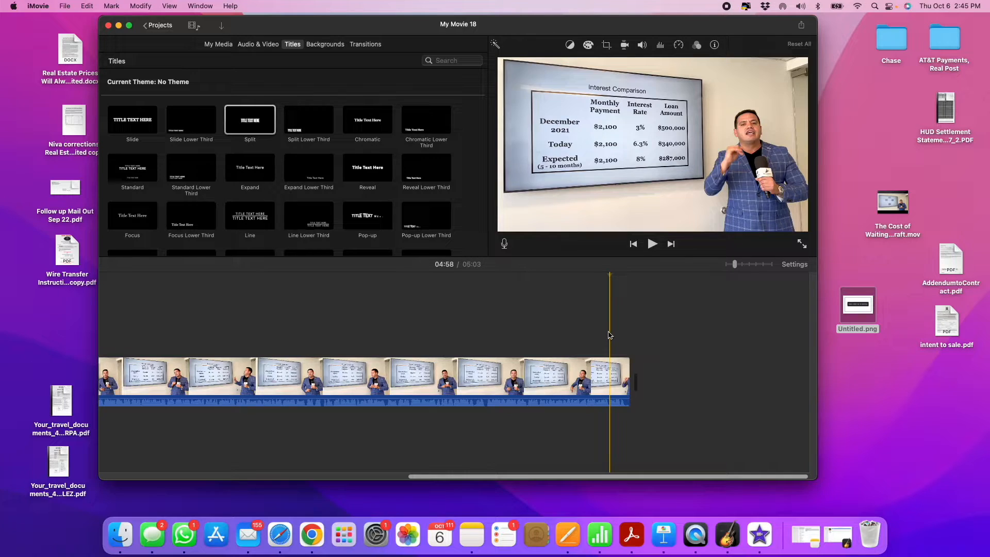
pyautogui.press('super+v')
pyautogui.press('space')
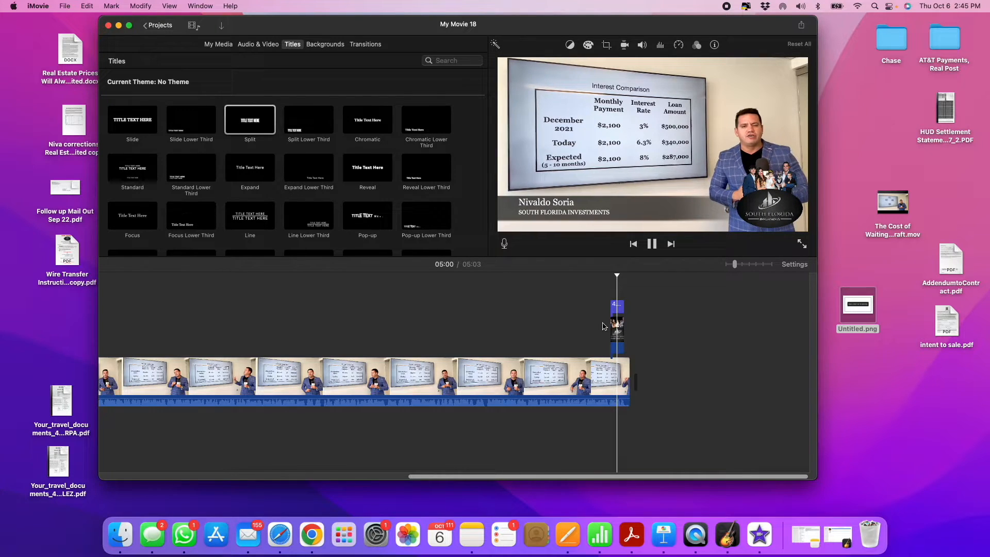
# Step: Preview the video's ending from 04:48, ahead of the pasted title and logo
pyautogui.click(605, 326)
pyautogui.hscroll(-2, 569, 325)
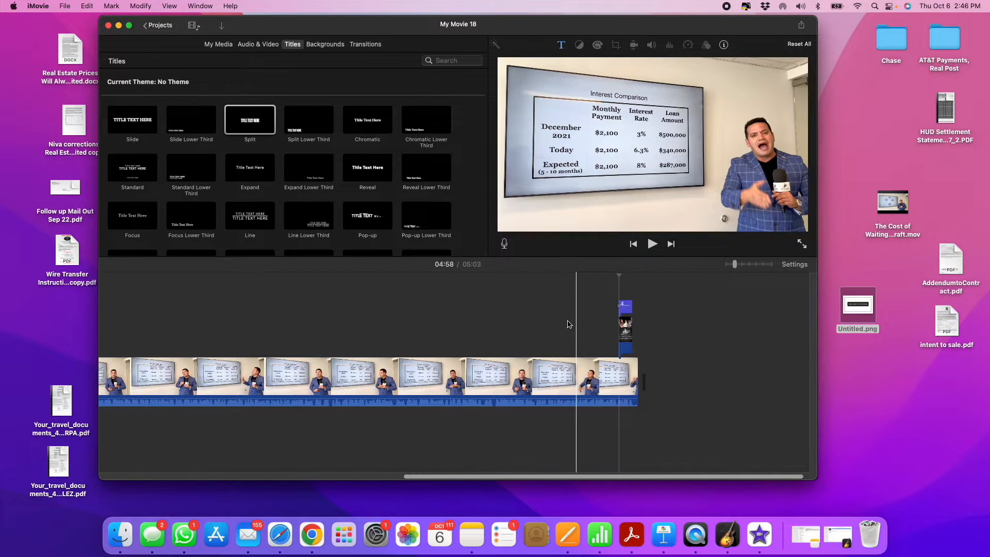
pyautogui.click(595, 331)
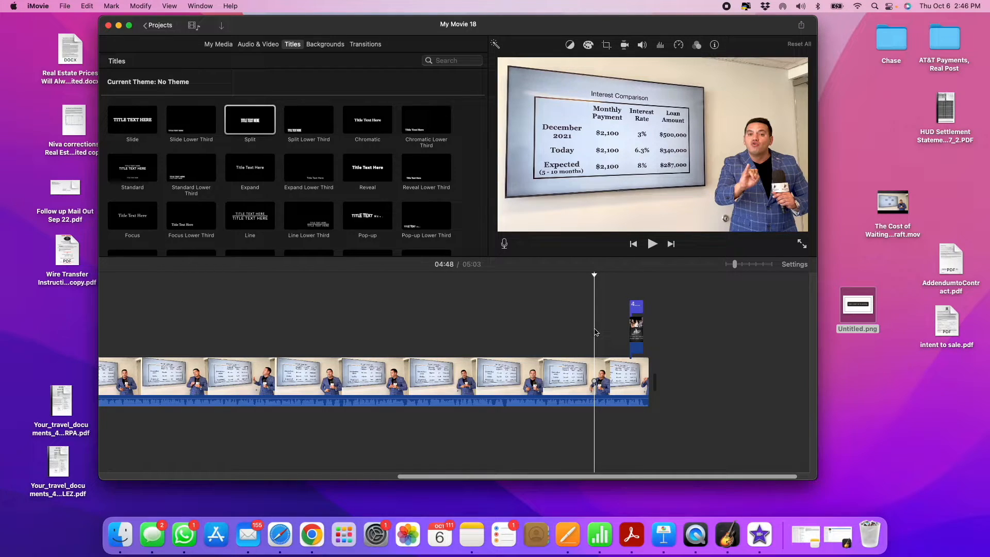
pyautogui.press('space')
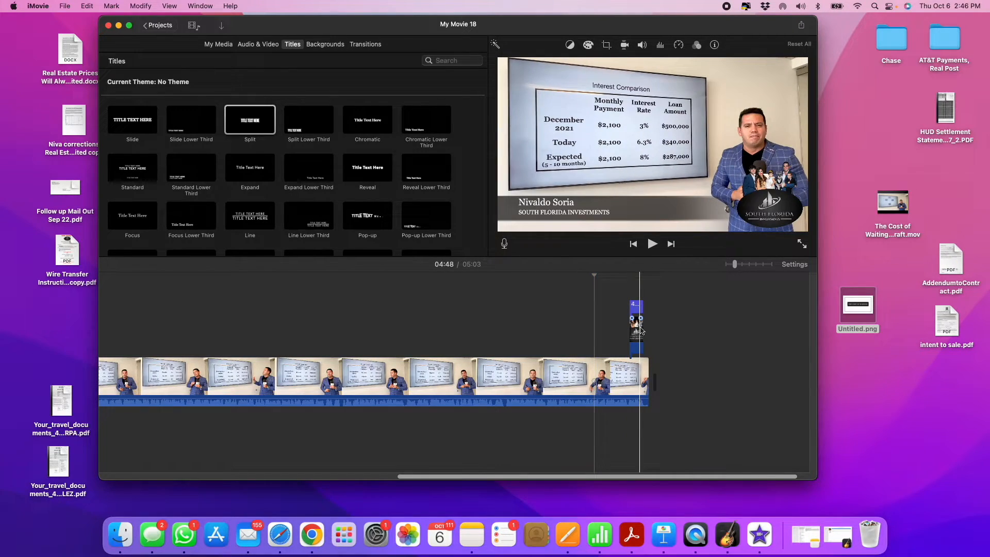
# Step: Open the GIFS folder in Finder and arrange its window beside the iMovie timeline
pyautogui.moveTo(705, 30); pyautogui.dragTo(661, 30)
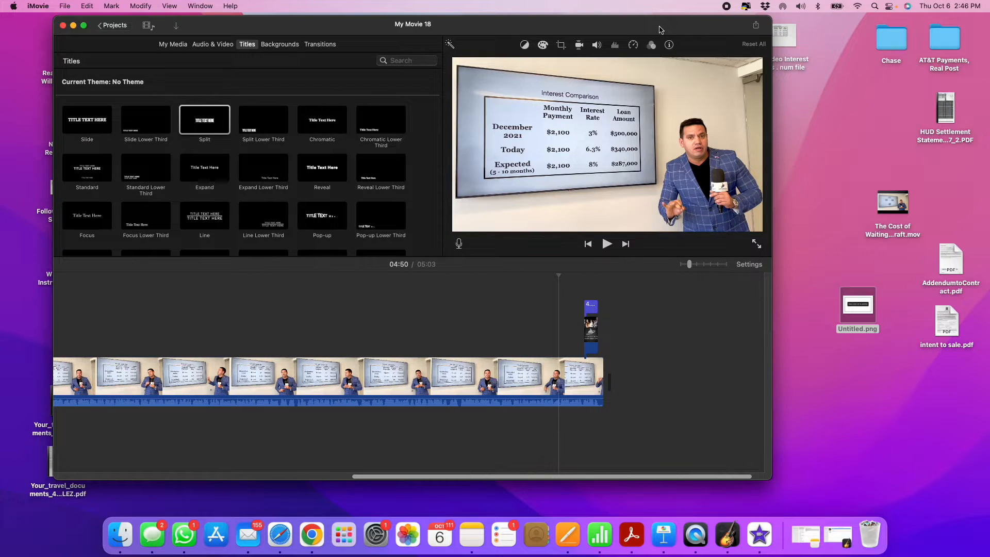
pyautogui.click(120, 535)
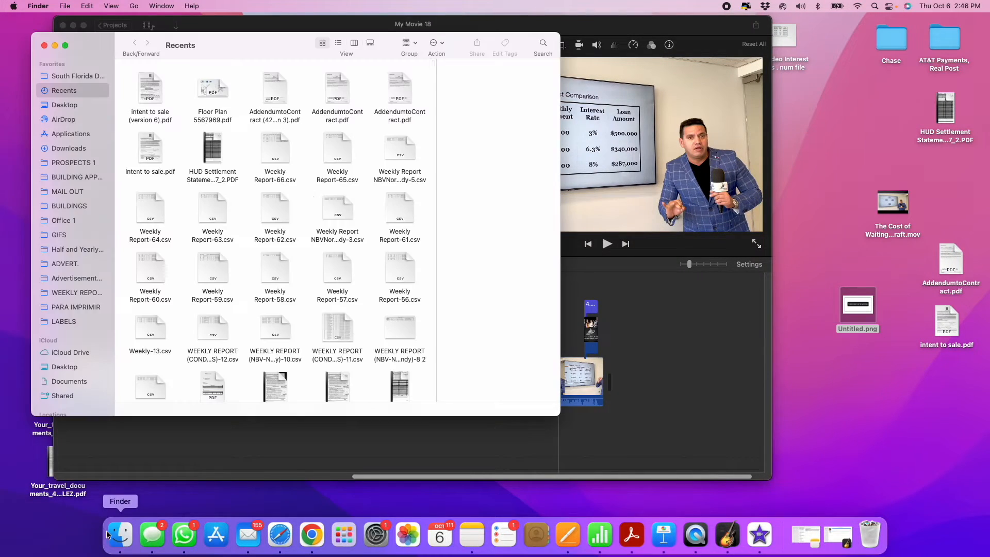
pyautogui.moveTo(209, 45); pyautogui.dragTo(628, 117)
pyautogui.click(478, 307)
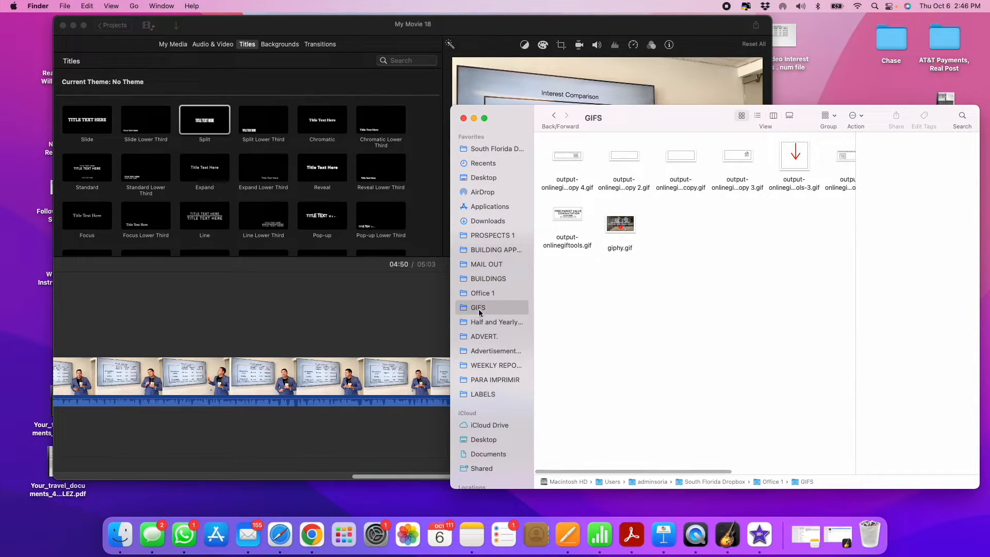
pyautogui.moveTo(689, 119); pyautogui.dragTo(741, 190)
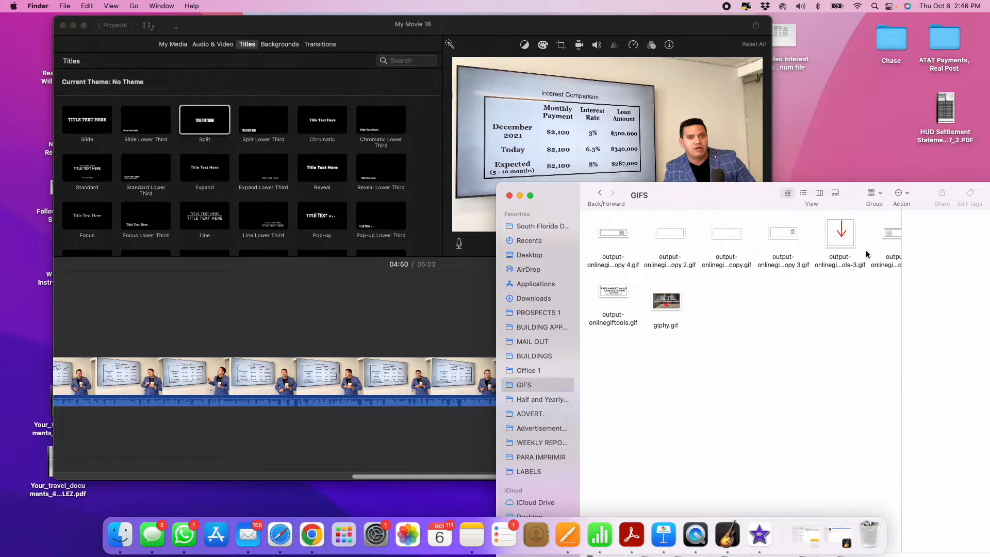
# Step: Add the red arrow output-onlinegiftools-3.gif as an overlay above the main clip at about 04:40 and minimize Finder
pyautogui.moveTo(845, 237); pyautogui.dragTo(444, 316)
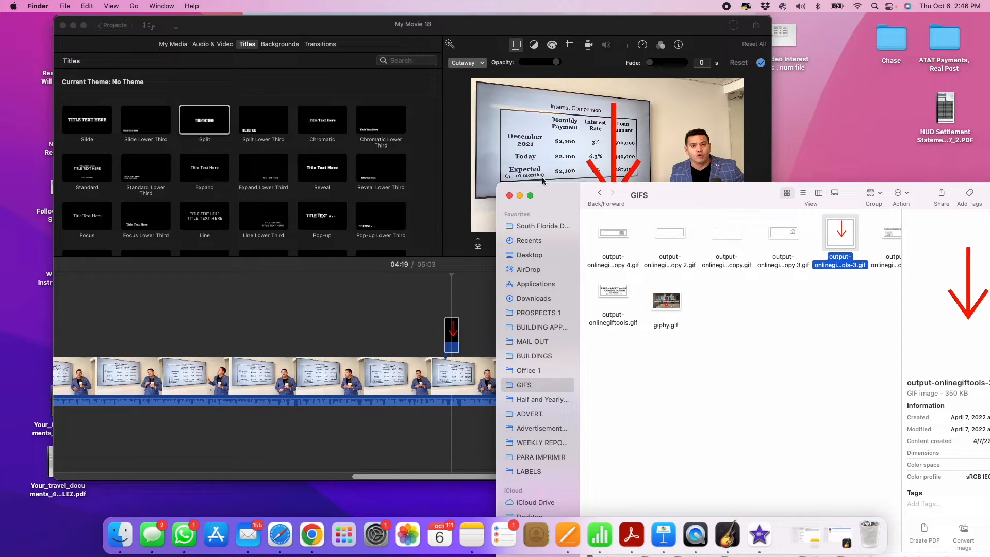
pyautogui.click(519, 196)
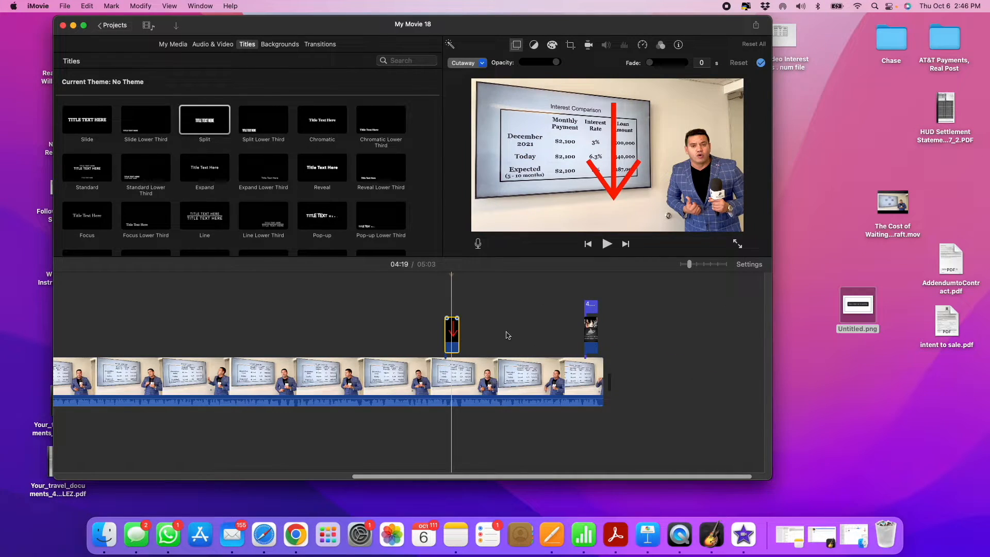
pyautogui.moveTo(457, 338); pyautogui.dragTo(529, 334)
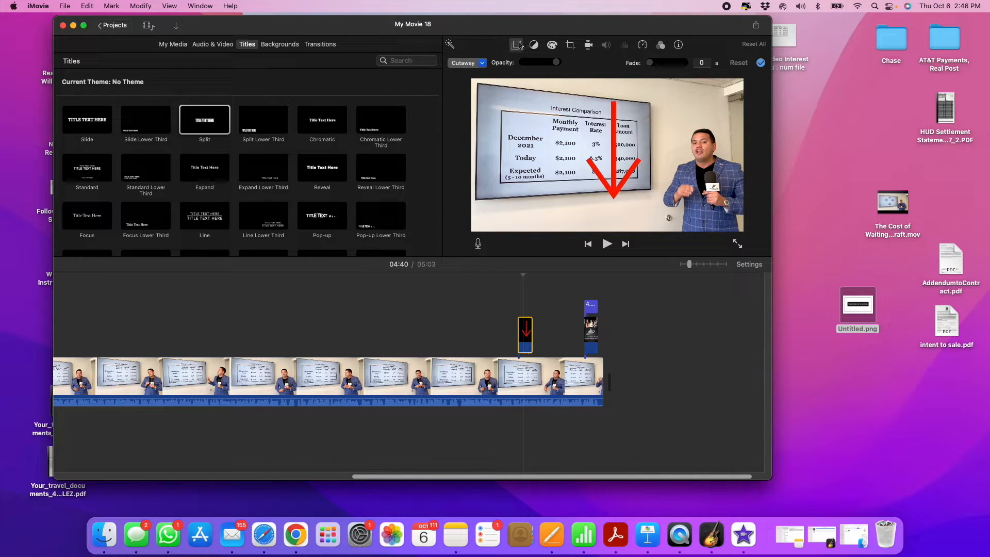
# Step: Set the red arrow overlay to Picture in Picture and check its crop style before returning to the overlay settings
pyautogui.click(484, 64)
pyautogui.click(479, 106)
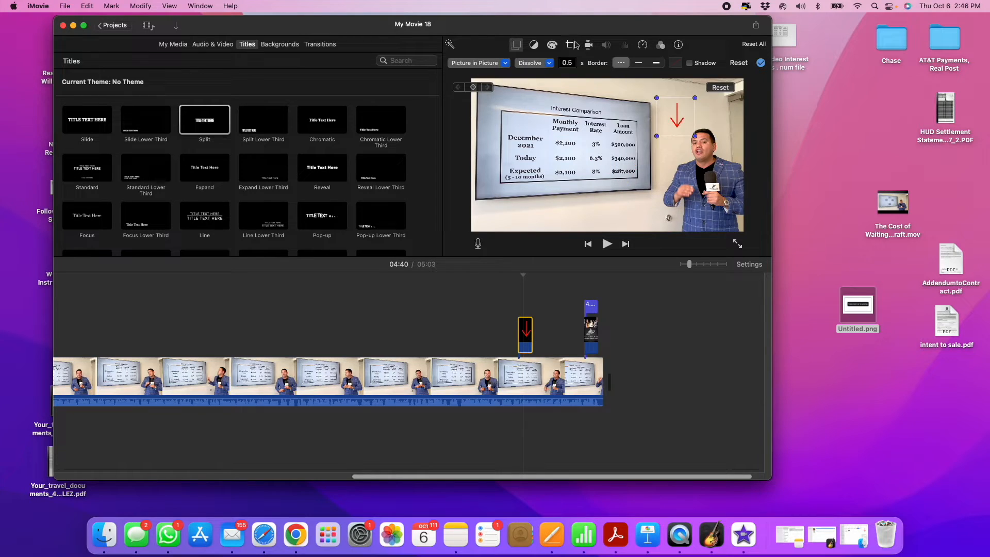
pyautogui.click(573, 44)
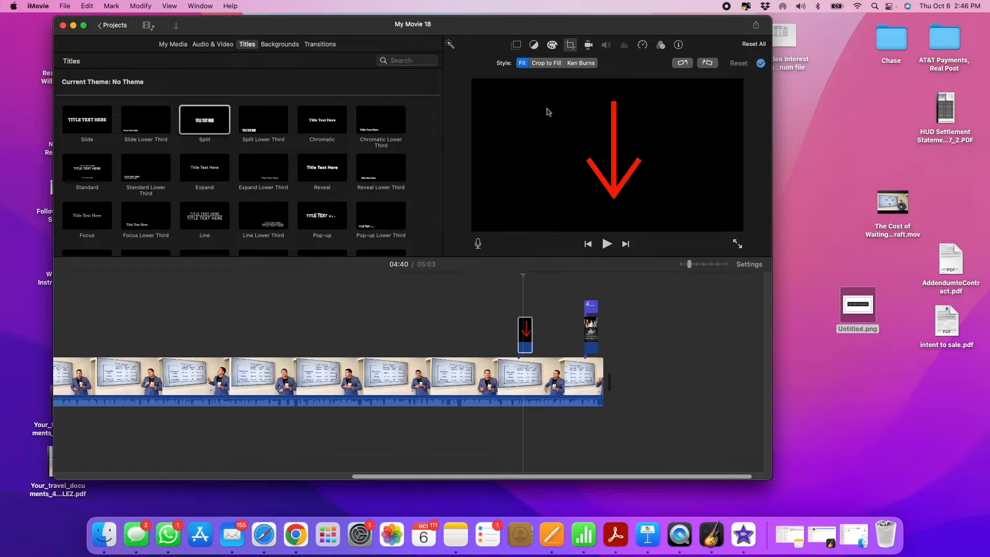
pyautogui.click(517, 45)
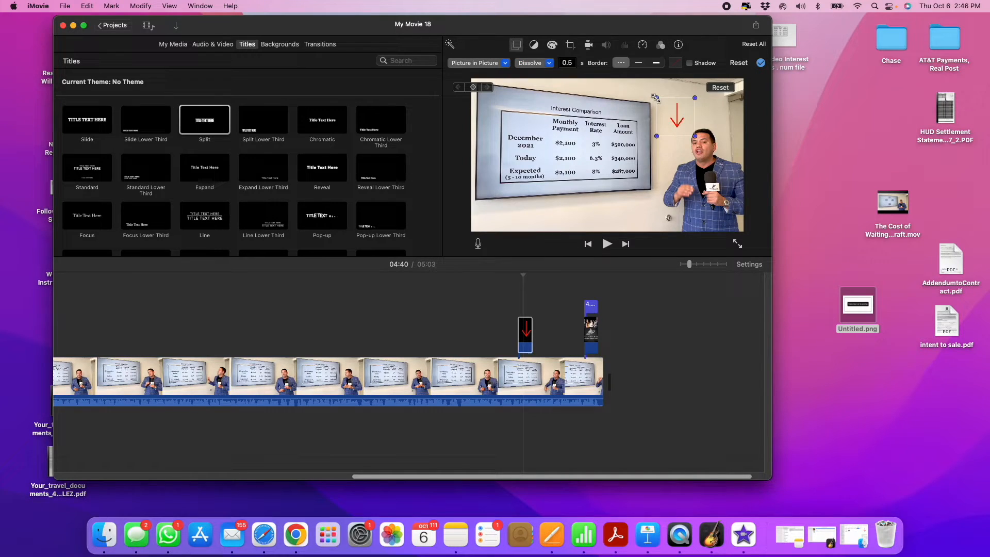
# Step: Move the red arrow overlay below the first column of the comparison table, enlarge it, and preview it from just before the overlay
pyautogui.moveTo(673, 126); pyautogui.dragTo(521, 220)
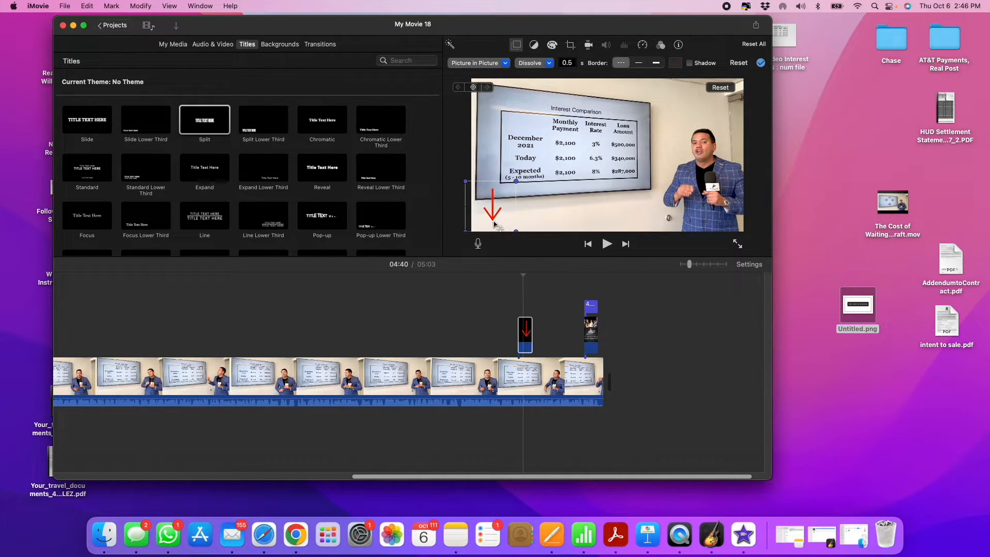
pyautogui.moveTo(498, 219); pyautogui.dragTo(488, 221)
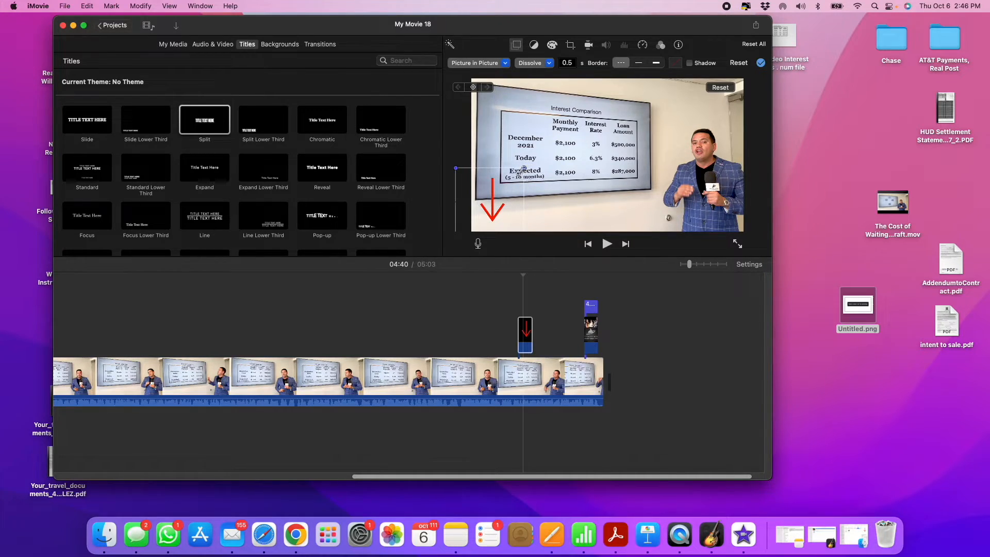
pyautogui.click(526, 334)
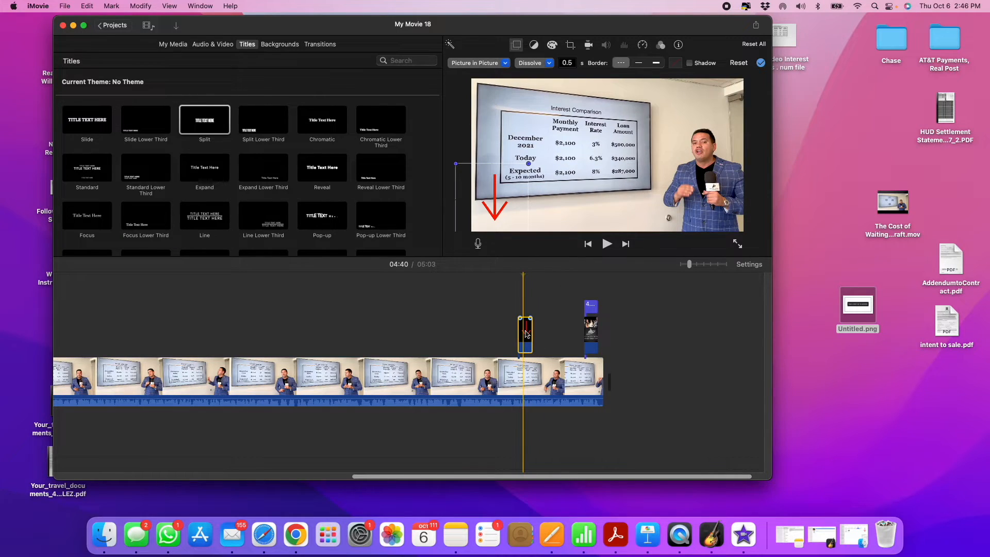
pyautogui.click(526, 305)
pyautogui.press('space')
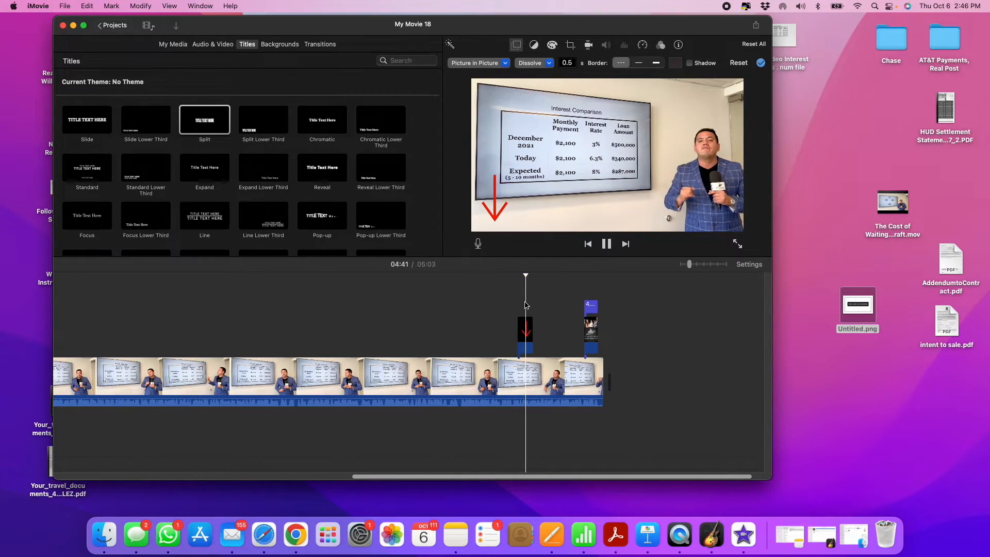
pyautogui.click(518, 303)
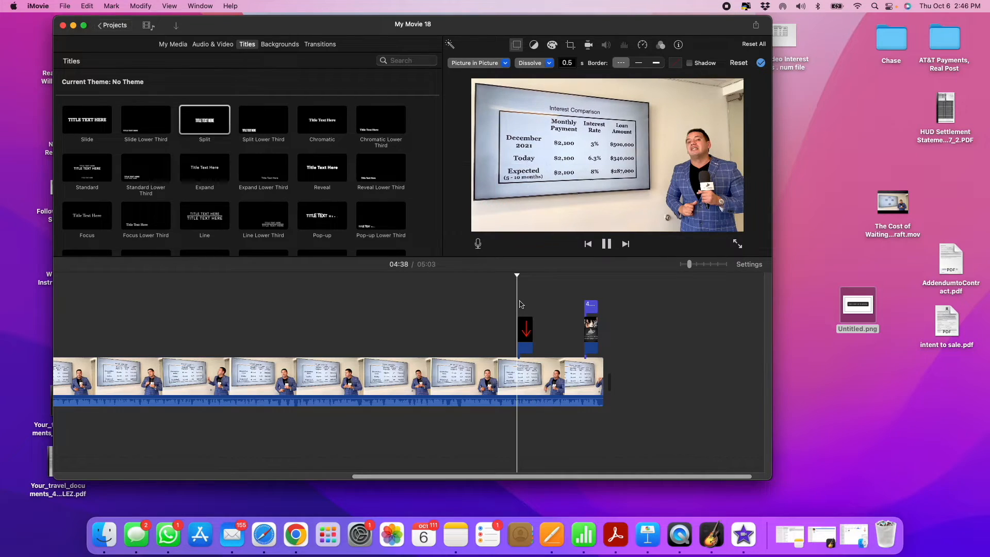
pyautogui.press('space')
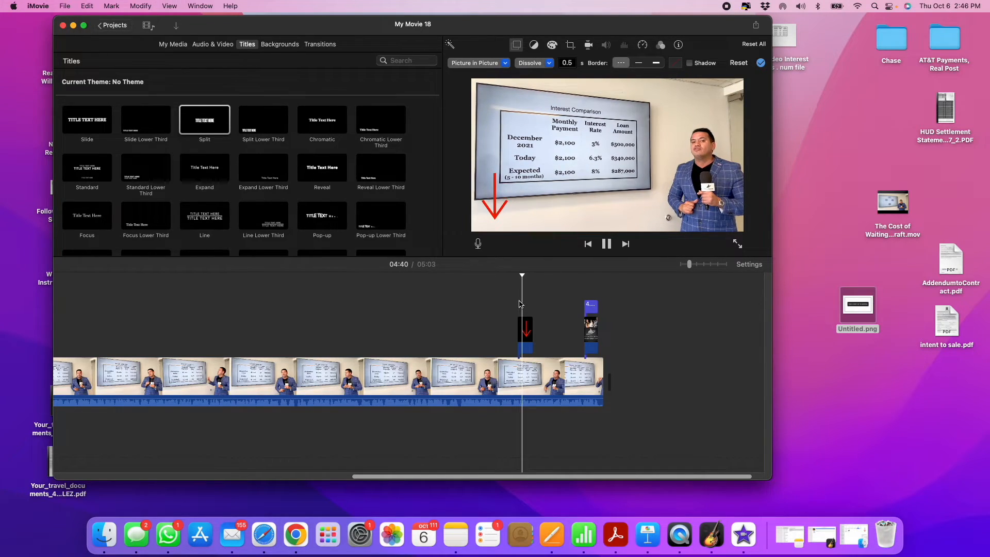
# Step: Set the red arrow overlay's speed to Fast at 2x
pyautogui.click(525, 355)
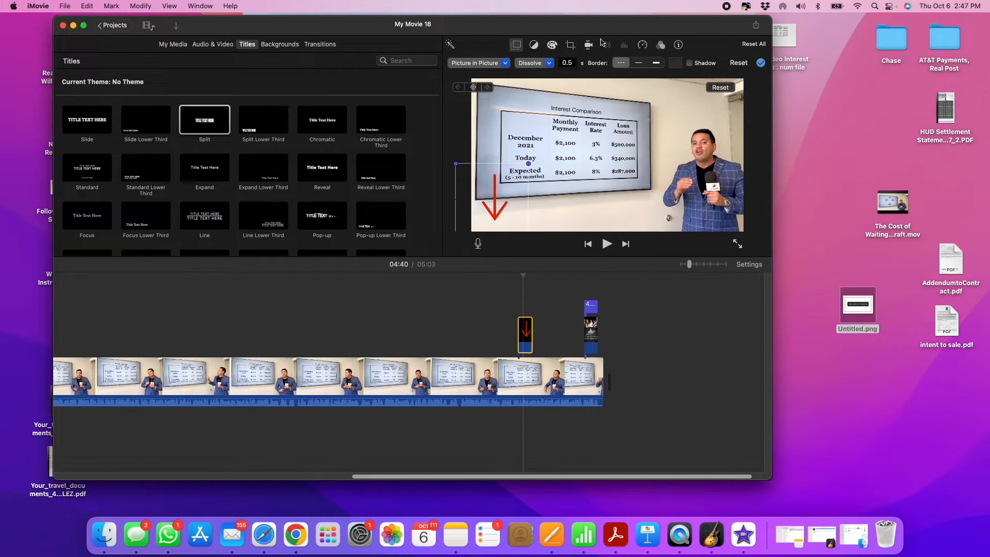
pyautogui.click(643, 45)
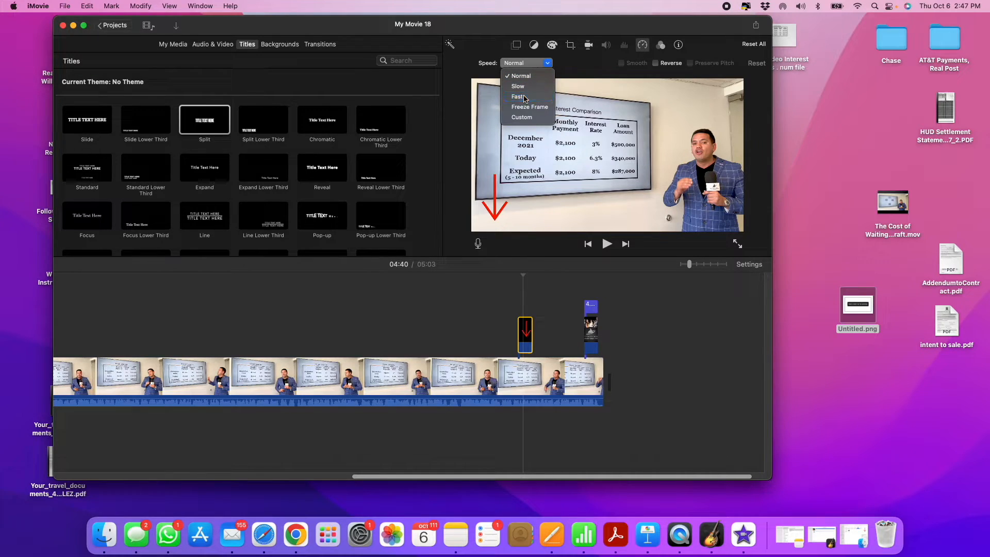
pyautogui.click(525, 98)
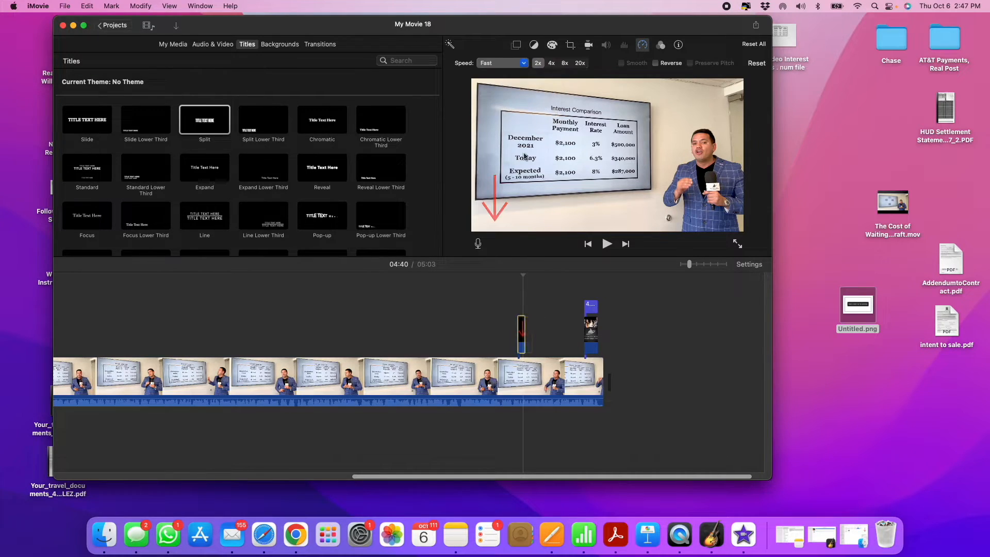
# Step: Paste copies of the sped-up red arrow one after another behind the original and preview the sequence
pyautogui.click(525, 338)
pyautogui.press('super+v')
pyautogui.press('super+v')
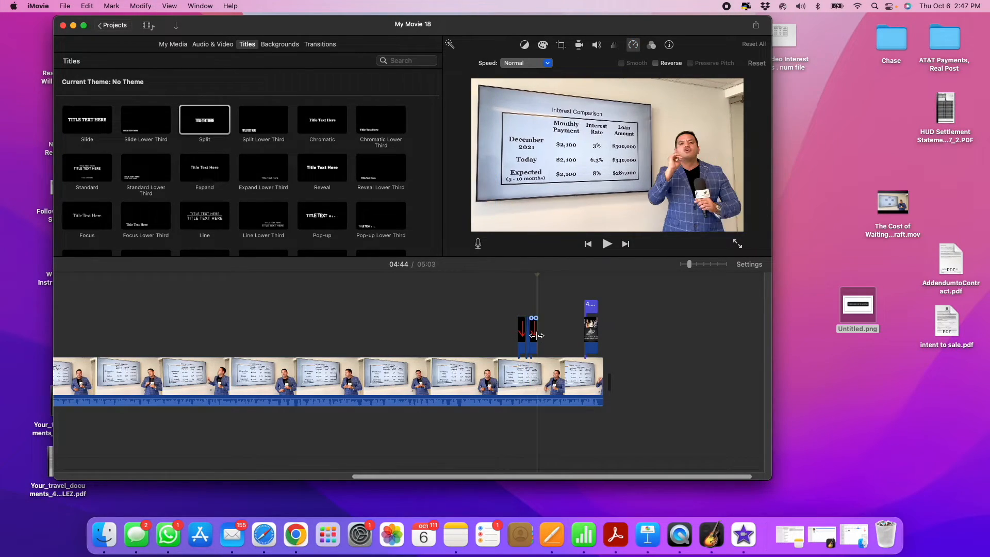
pyautogui.press('super+v')
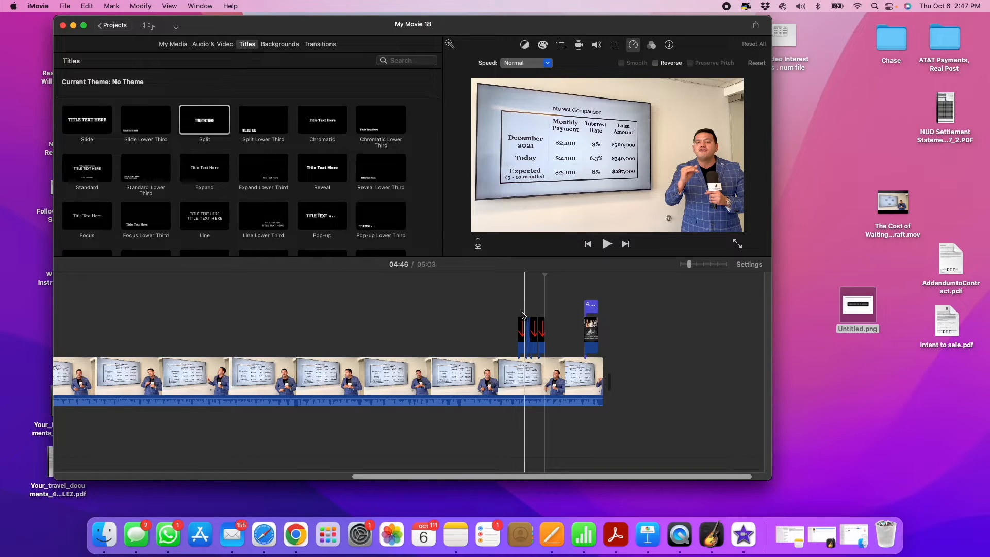
pyautogui.click(523, 315)
pyautogui.press('space')
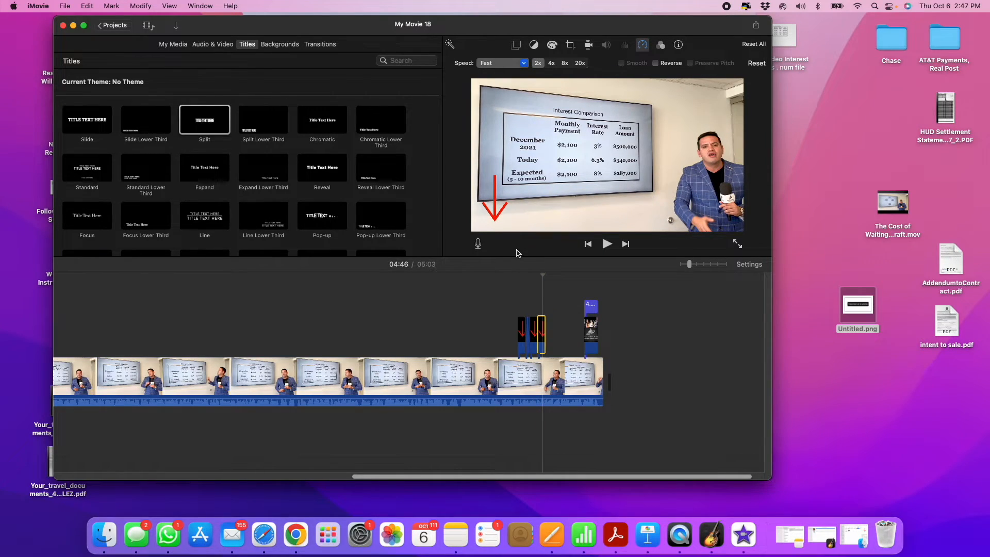
# Step: Replace the pasted 2x arrow copies with a row of four red arrows at 4x speed
pyautogui.moveTo(495, 315); pyautogui.dragTo(558, 335)
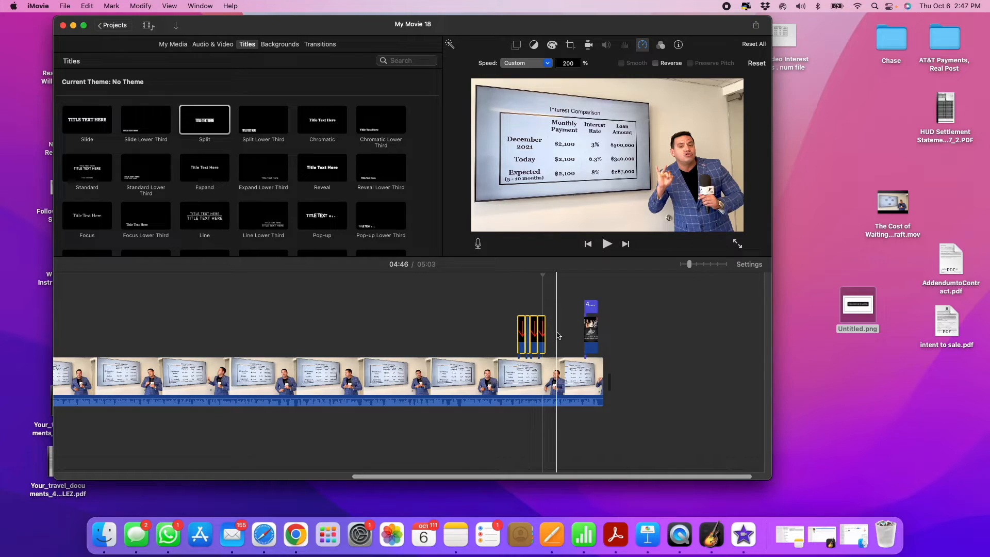
pyautogui.click(540, 332)
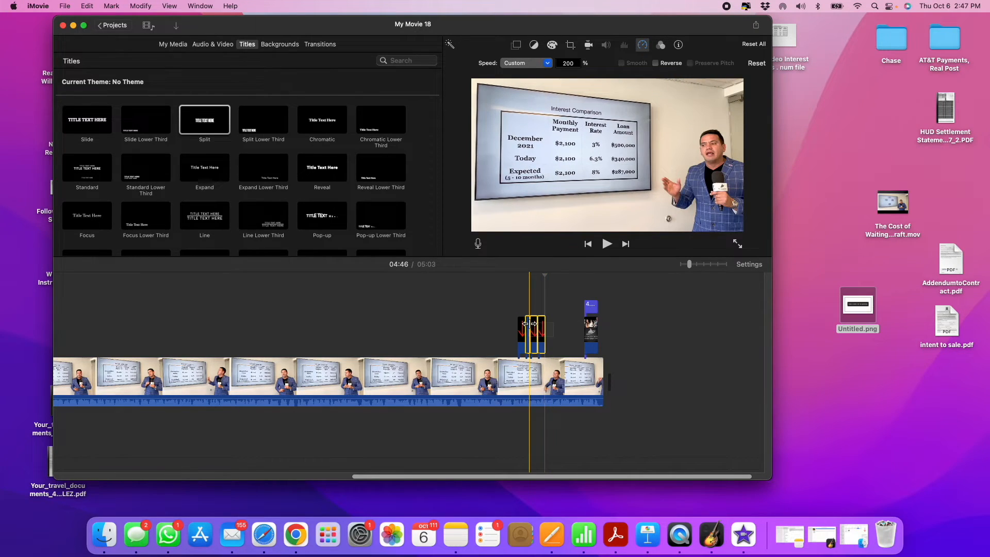
pyautogui.press('Delete')
pyautogui.click(522, 336)
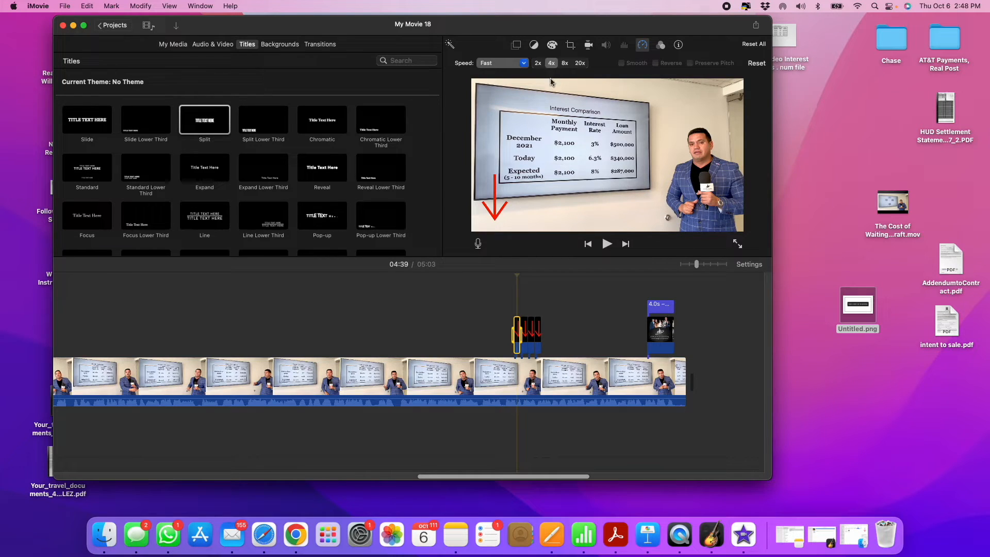
# Step: Play back the row of four red arrows from about 04:39 to check the repeated animation
pyautogui.press('space')
pyautogui.click(513, 284)
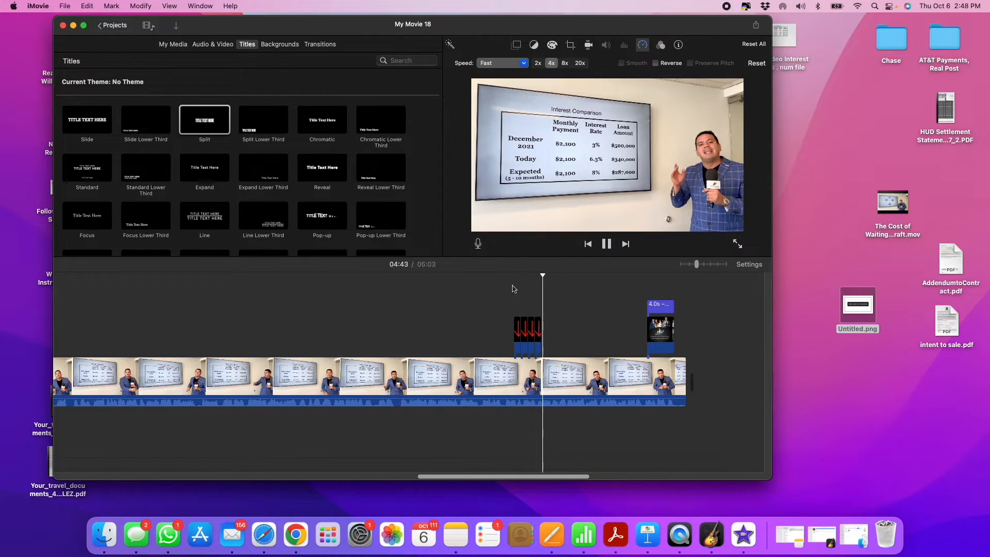
pyautogui.click(519, 324)
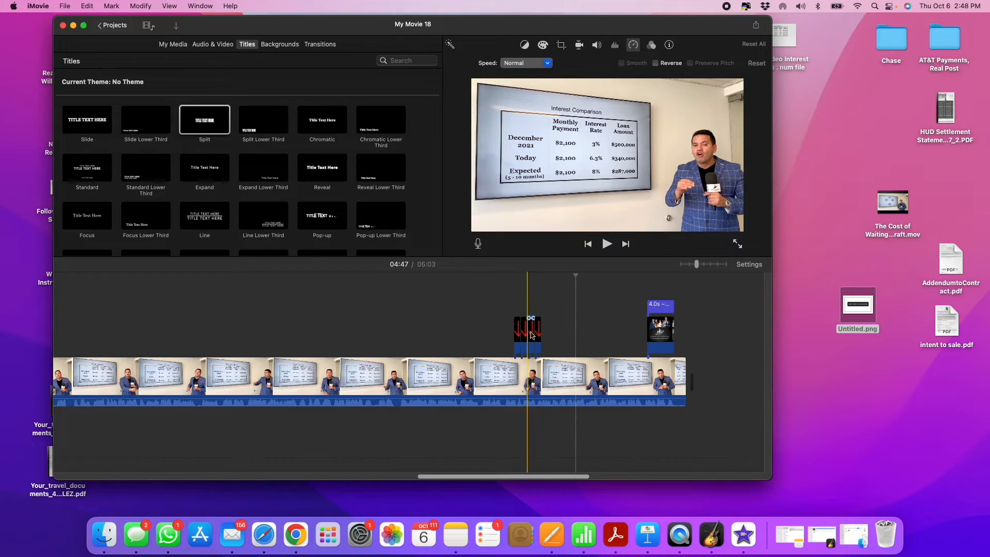
pyautogui.click(518, 328)
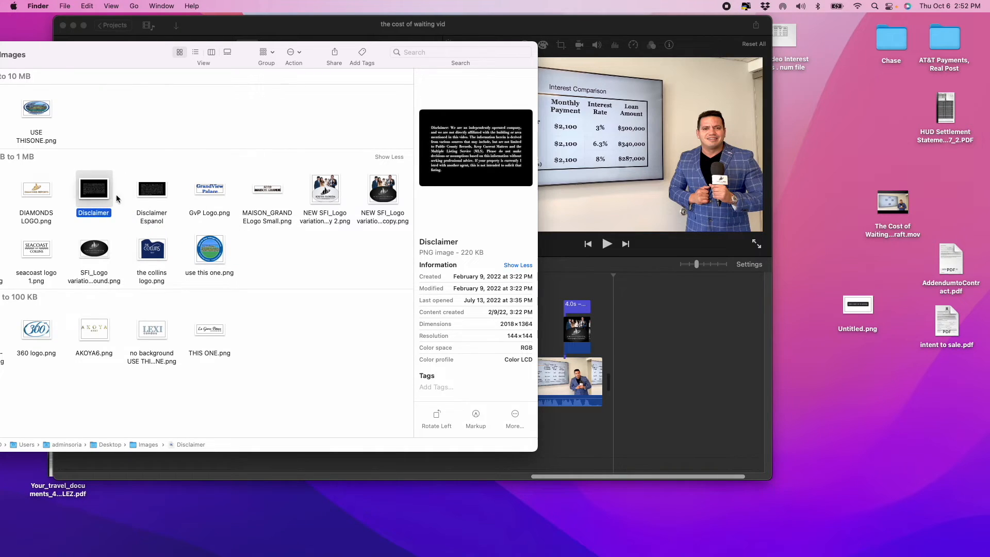
# Step: Add the English Disclaimer image from the Images folder to the end of the timeline, after the main clip
pyautogui.click(161, 192)
pyautogui.click(94, 194)
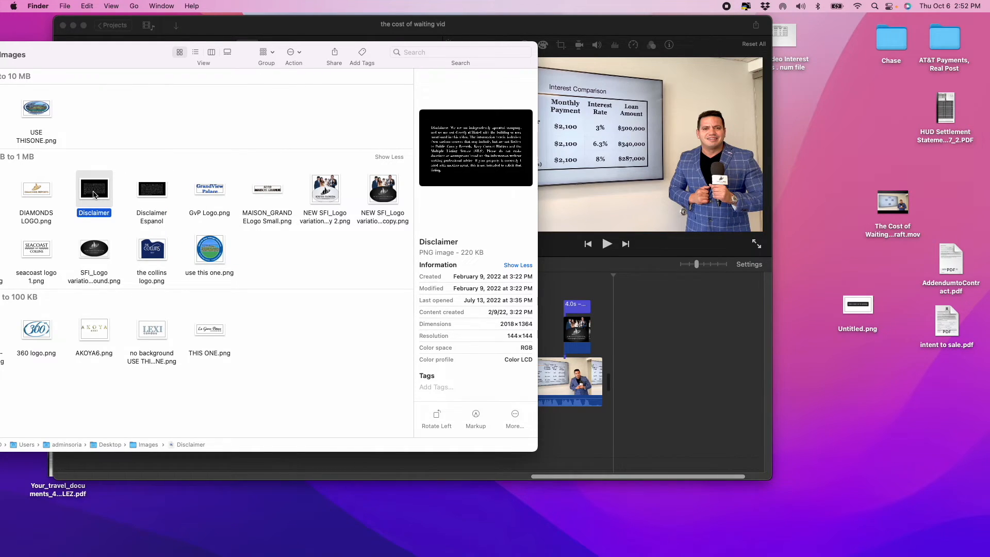
pyautogui.moveTo(94, 194); pyautogui.dragTo(622, 375)
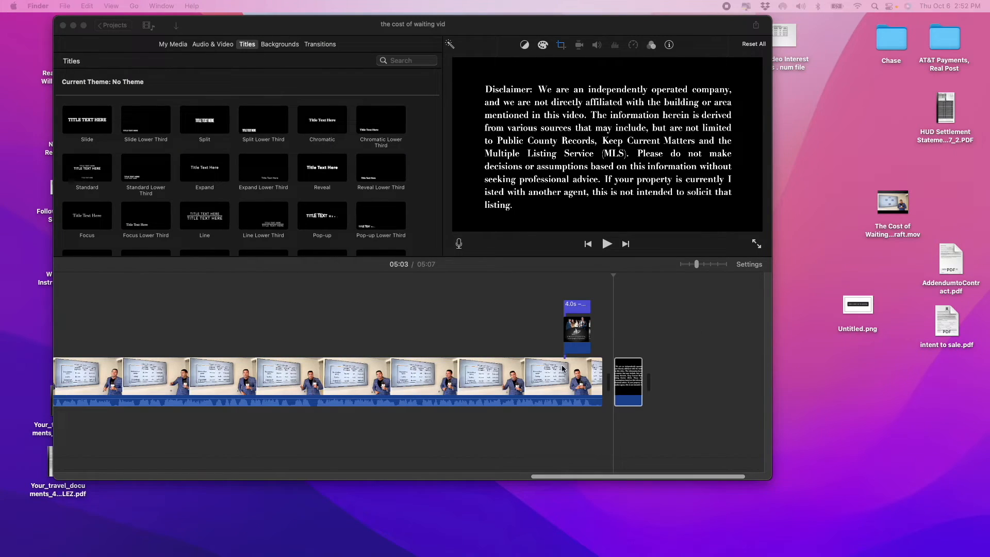
# Step: Preview the ending into the disclaimer and trim the main clip's end to line up with the closing title and logo
pyautogui.click(565, 321)
pyautogui.press('space')
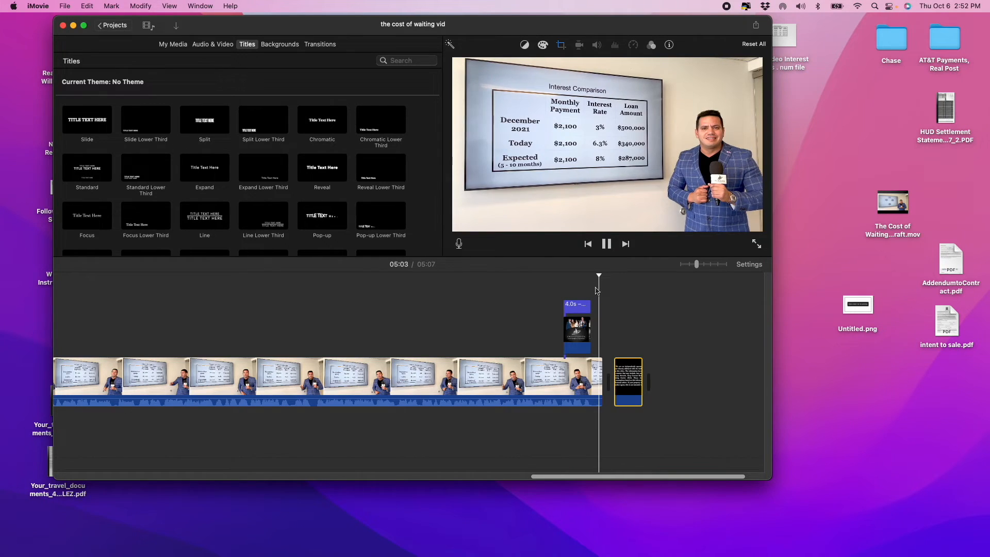
pyautogui.press('space')
pyautogui.press('space')
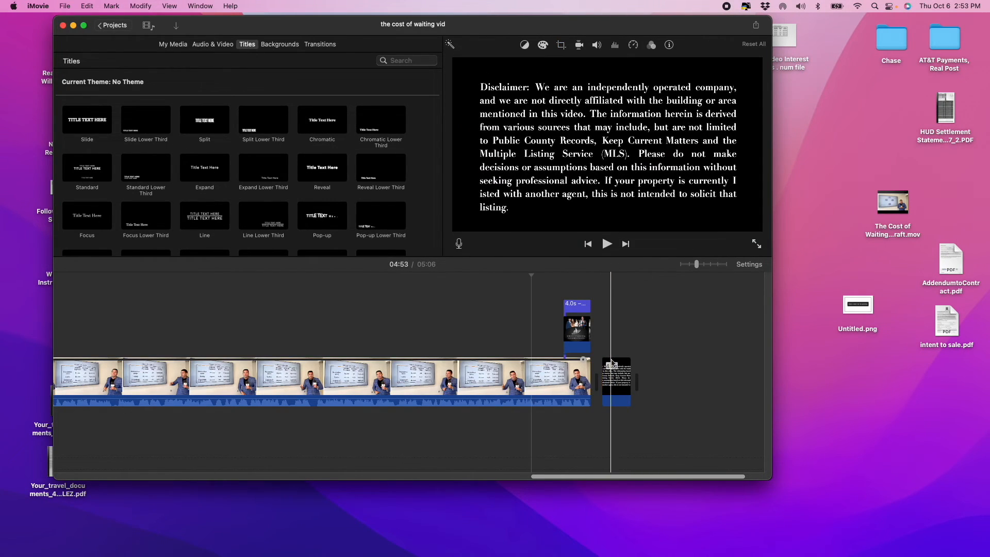
# Step: Try the Fit crop style on the disclaimer image and play it back
pyautogui.click(611, 377)
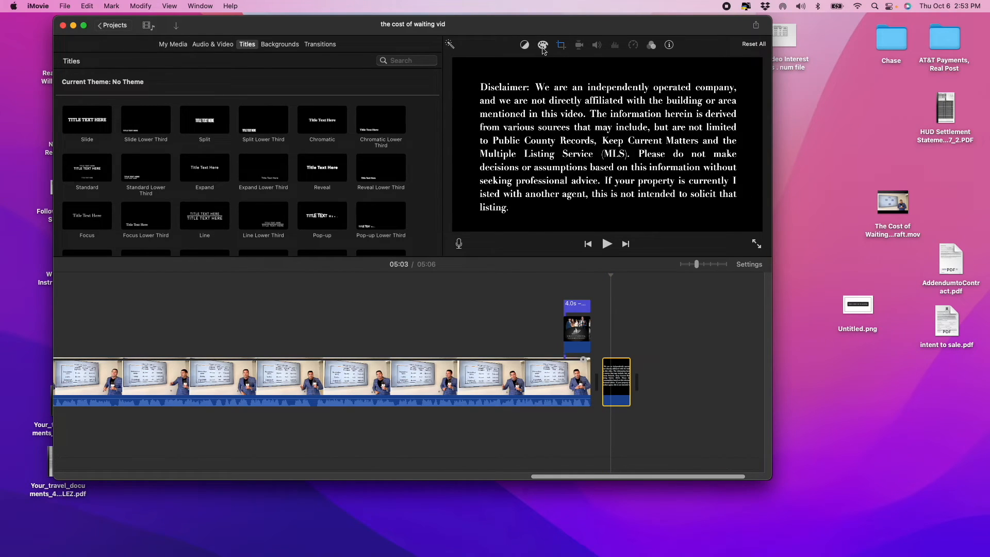
pyautogui.click(561, 48)
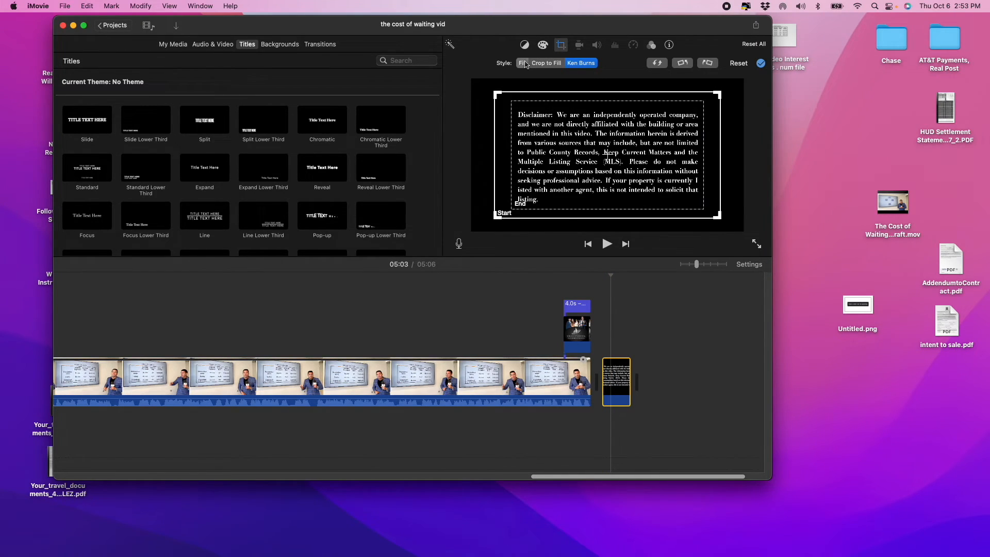
pyautogui.click(523, 63)
pyautogui.click(597, 335)
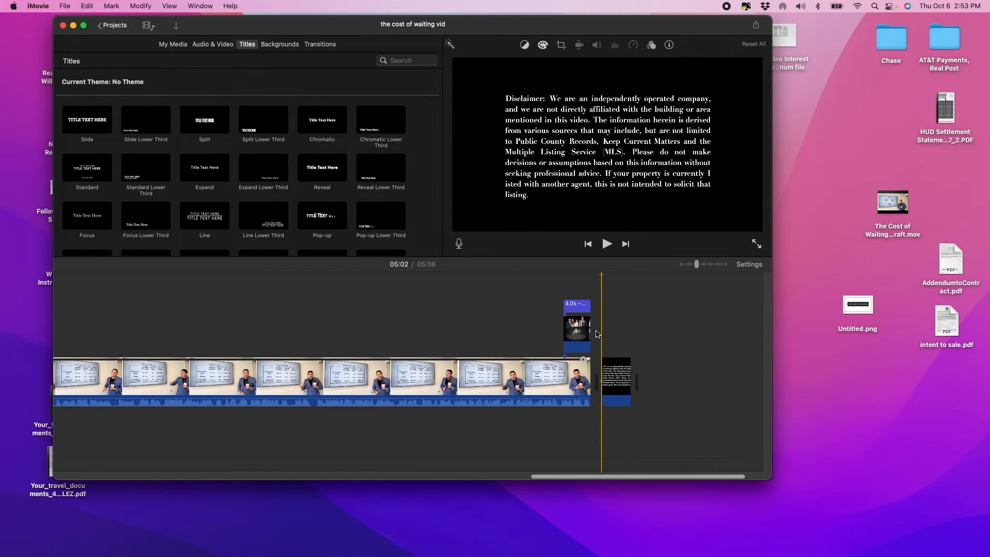
pyautogui.press('space')
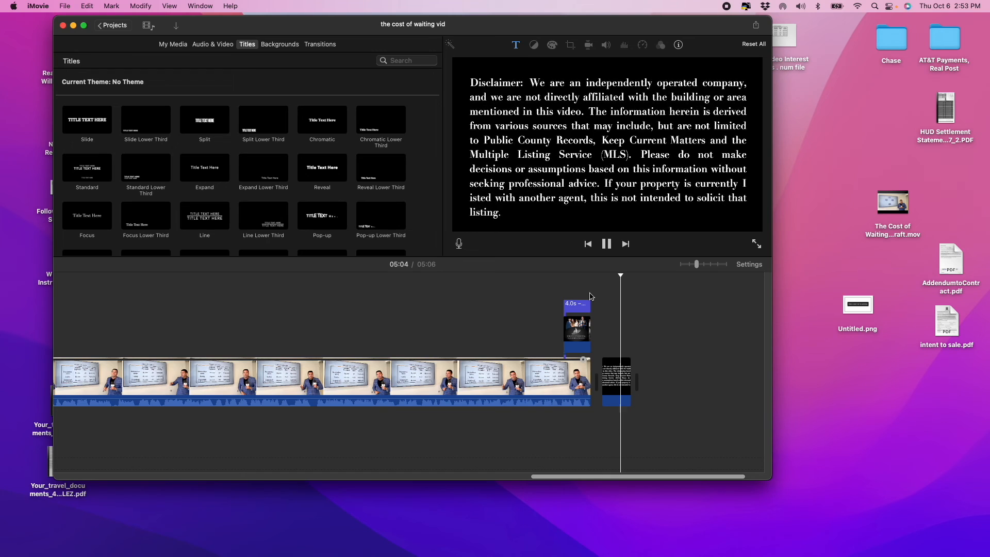
# Step: Change the disclaimer image's crop style from Ken Burns to Fit and preview the closing section
pyautogui.click(615, 379)
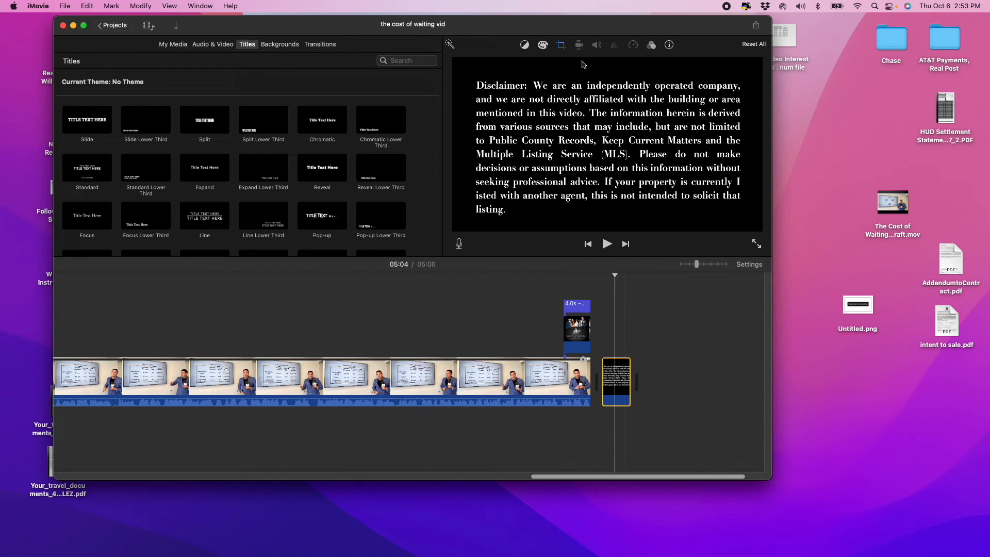
pyautogui.click(561, 46)
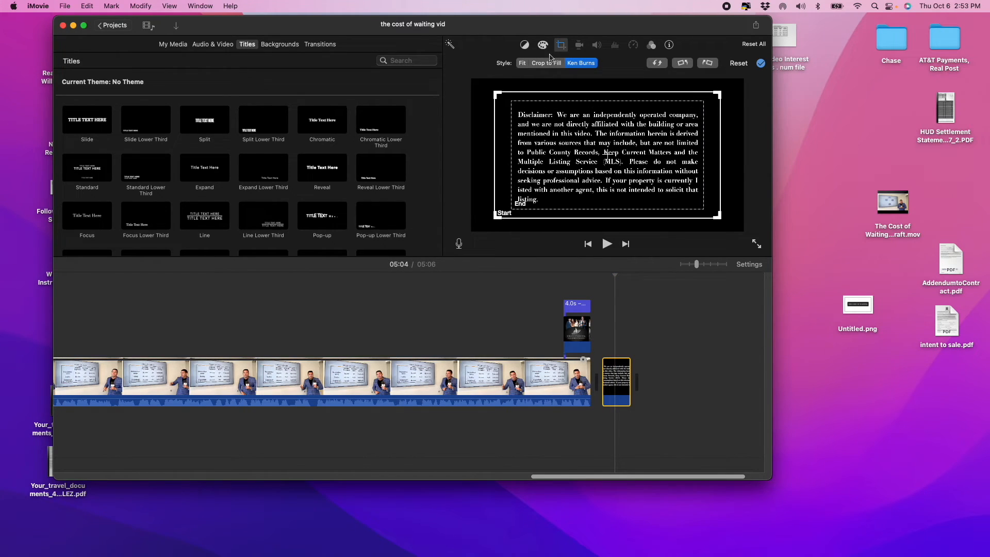
pyautogui.click(521, 63)
pyautogui.click(593, 289)
pyautogui.press('space')
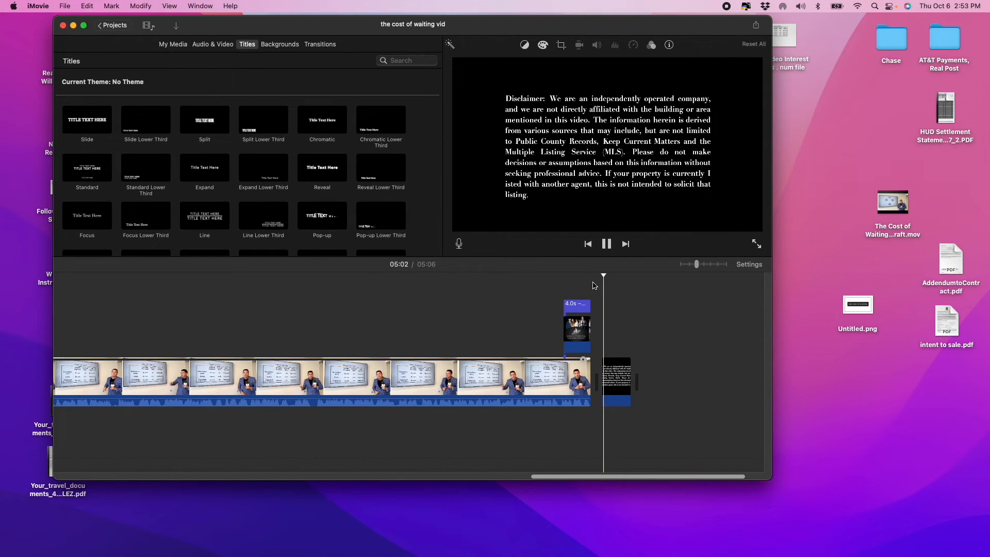
pyautogui.press('space')
pyautogui.press('space')
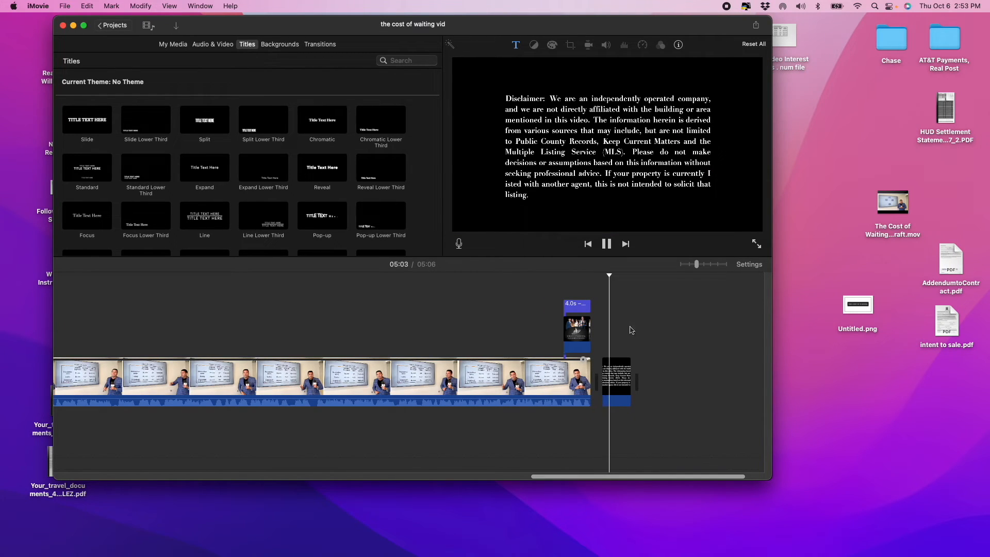
pyautogui.press('space')
# Step: Add and preview a Cross Dissolve between the main clip and the disclaimer, and add a Fade to Black after the disclaimer
pyautogui.click(317, 45)
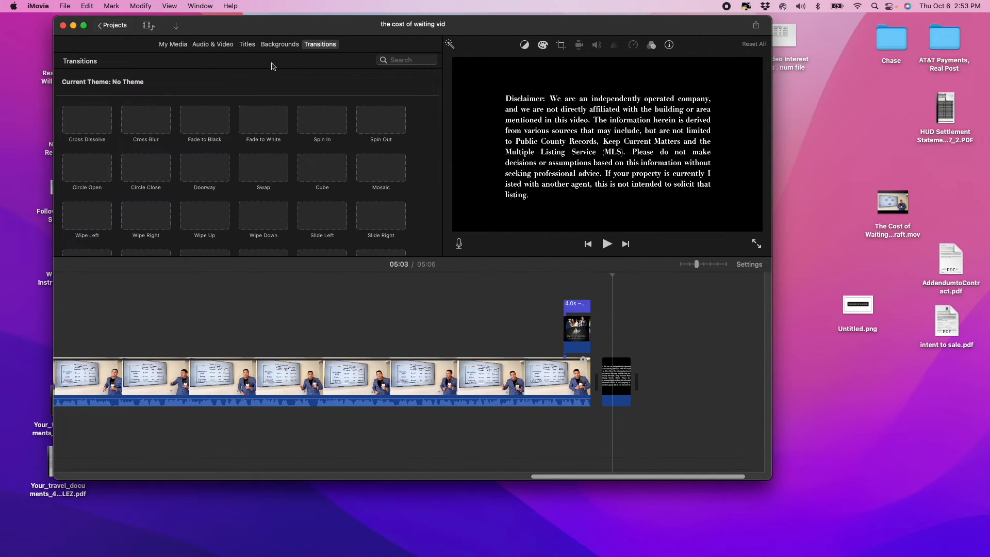
pyautogui.moveTo(78, 119); pyautogui.dragTo(596, 383)
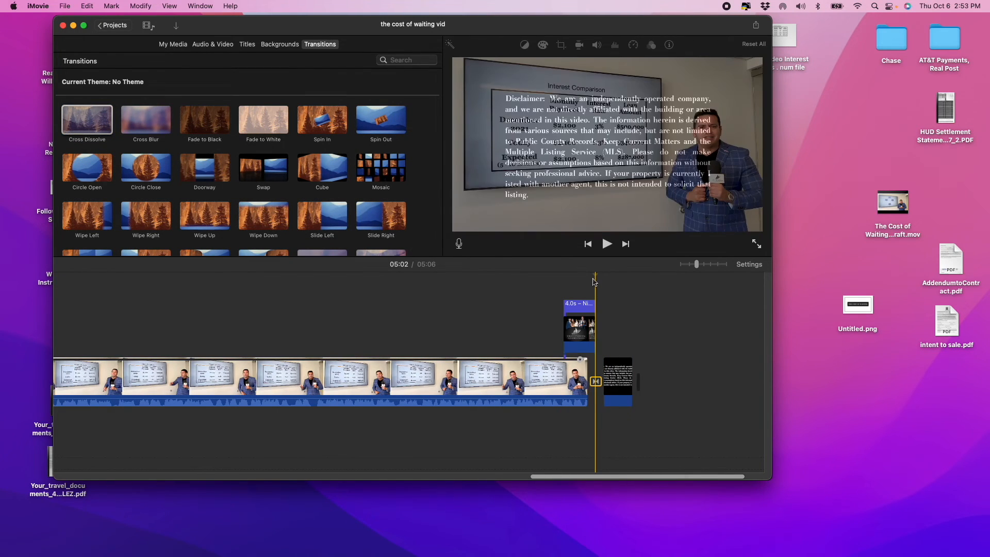
pyautogui.press('space')
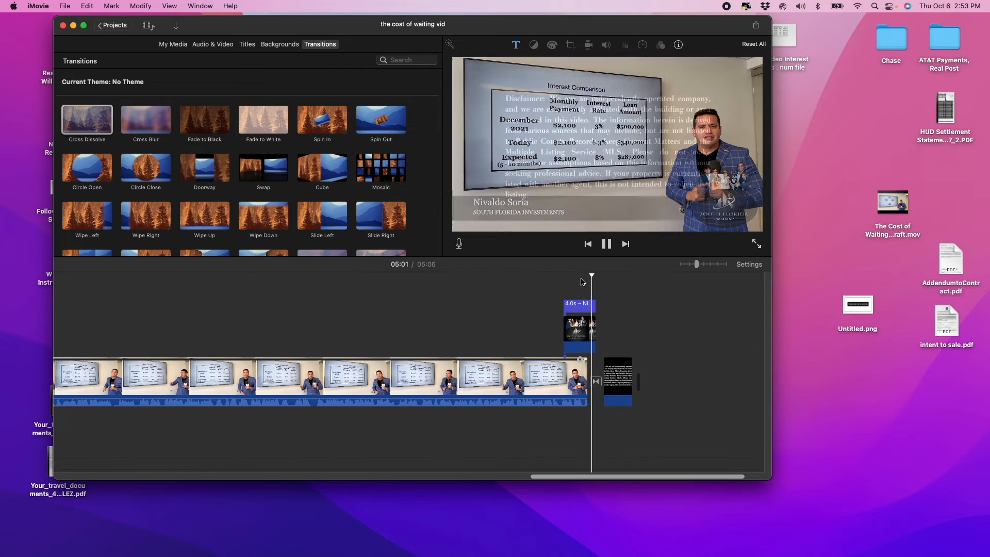
pyautogui.press('space')
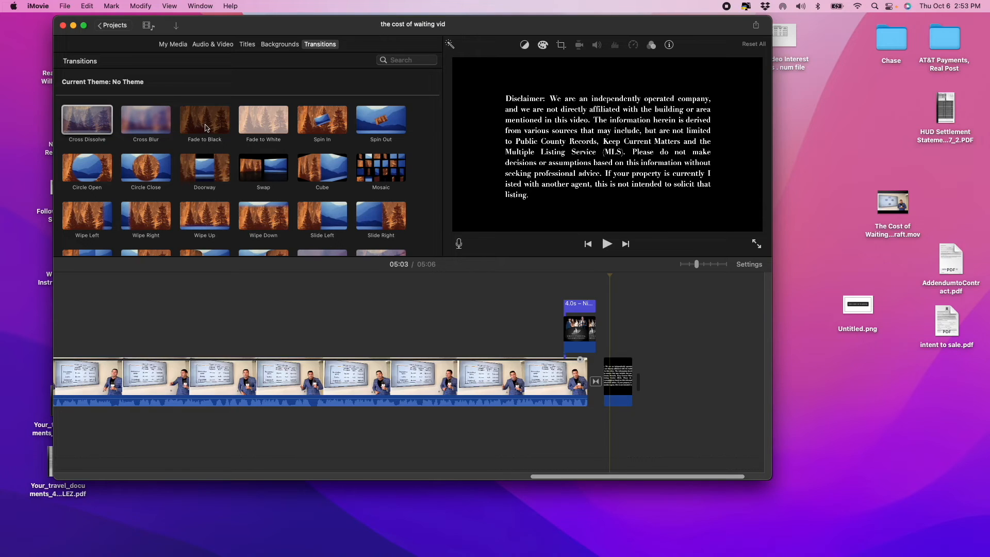
pyautogui.moveTo(202, 126); pyautogui.dragTo(663, 381)
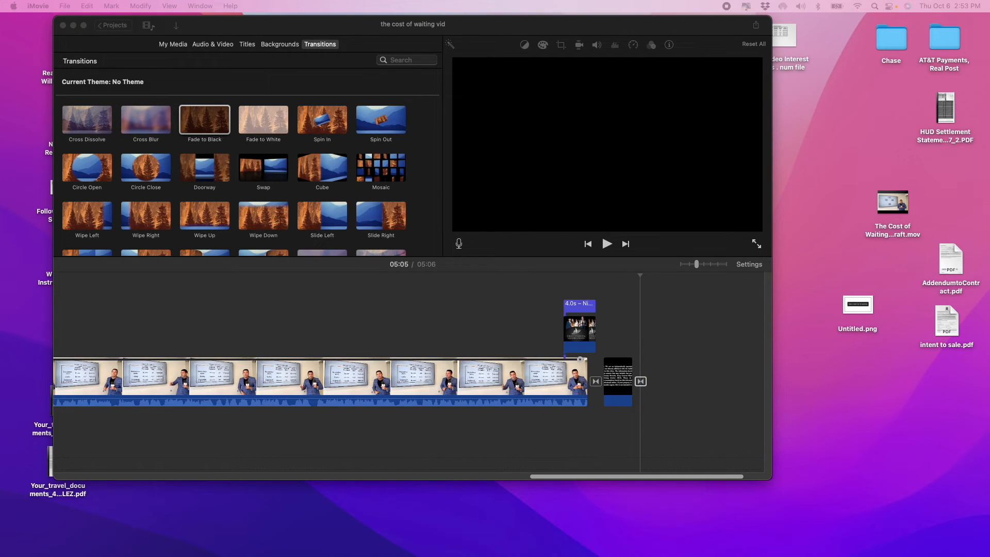
# Step: Add the NEW SFI_Logo variations Black copy 2.png image from the Images folder after the final Fade to Black and preview the ending
pyautogui.moveTo(989, 115); pyautogui.dragTo(413, 115)
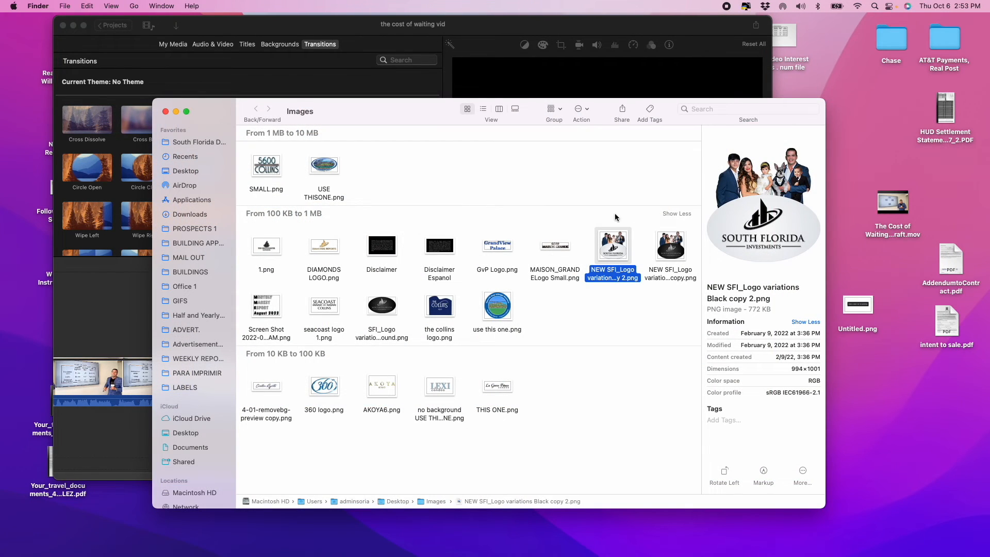
pyautogui.moveTo(396, 100); pyautogui.dragTo(989, 106)
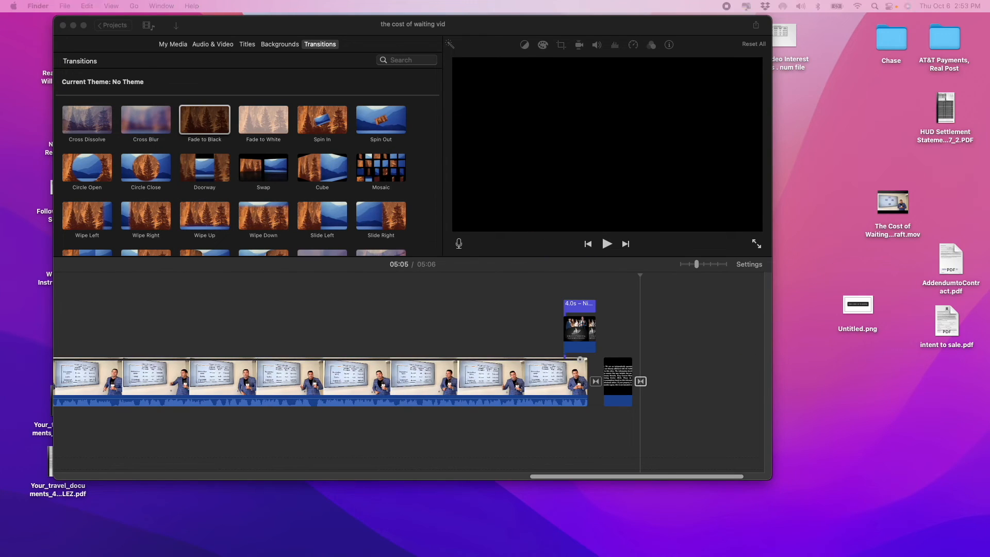
pyautogui.moveTo(989, 155); pyautogui.dragTo(677, 368)
pyautogui.click(642, 337)
pyautogui.press('space')
pyautogui.press('space')
# Step: Change the closing logo image's crop style from Ken Burns to Fit and play back the ending
pyautogui.click(658, 382)
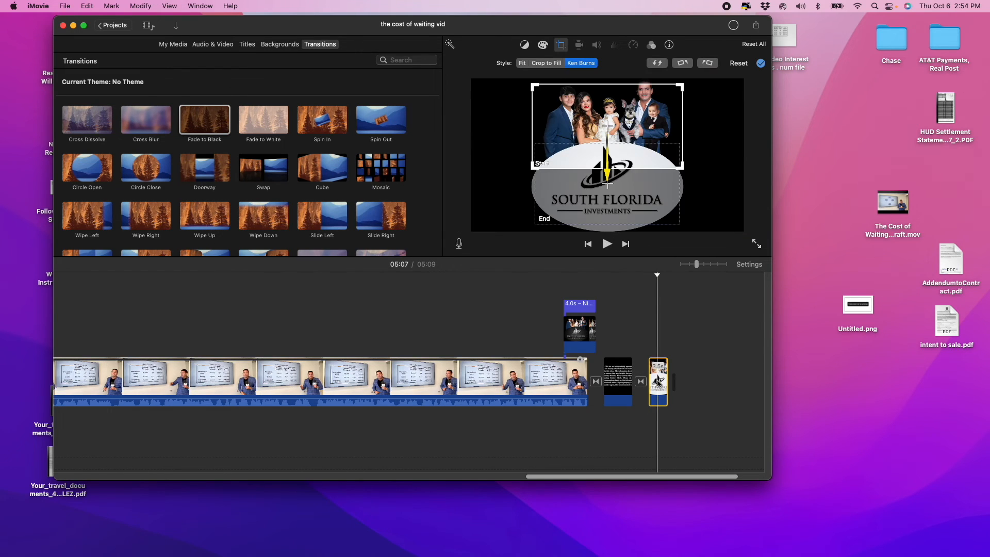
pyautogui.press('space')
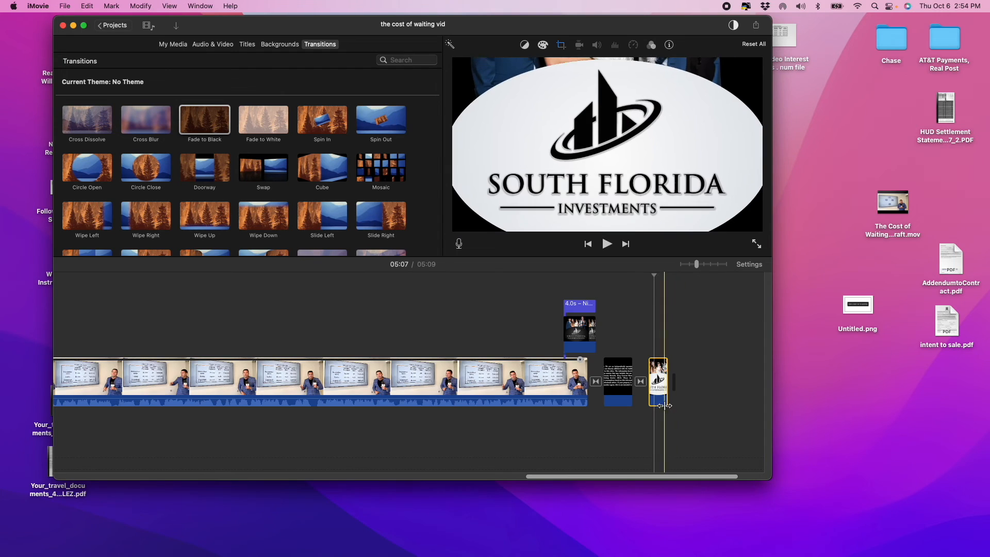
pyautogui.click(560, 44)
pyautogui.click(524, 64)
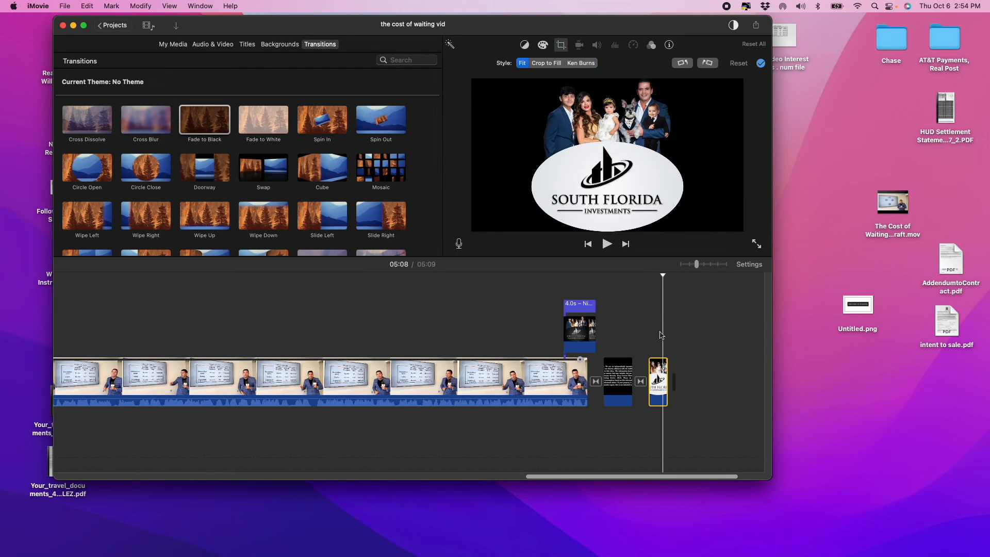
pyautogui.click(645, 324)
pyautogui.press('space')
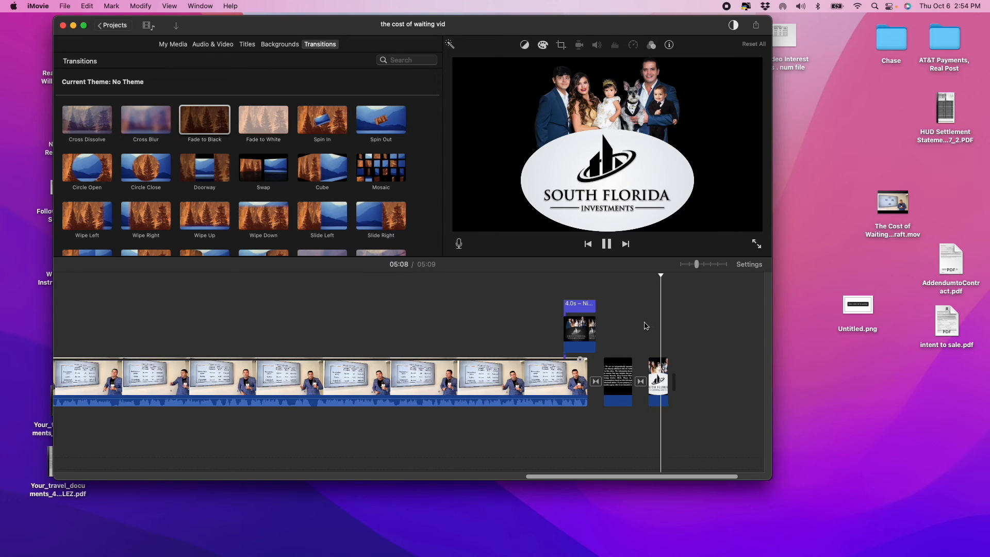
pyautogui.click(431, 348)
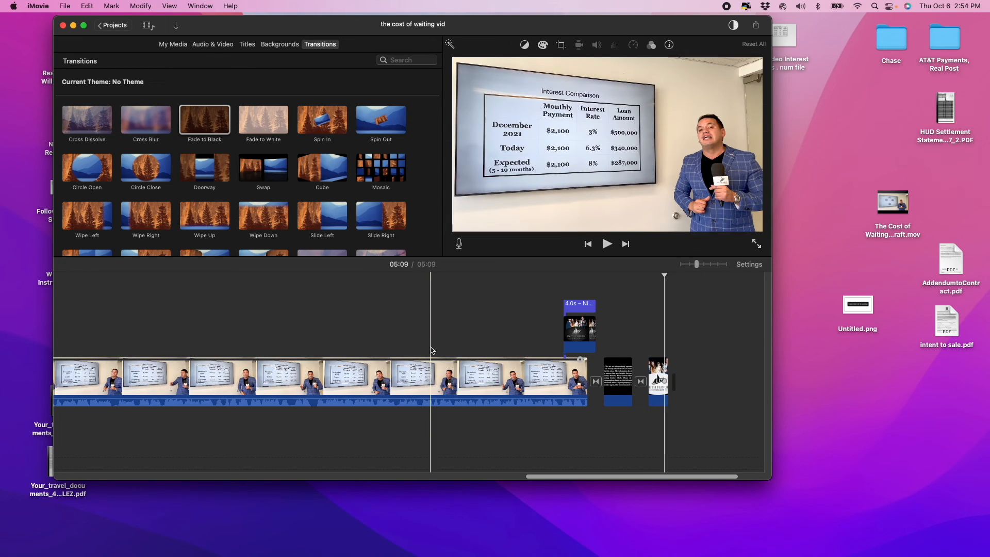
# Step: Return to the project list and start a file export of the "the cost of waiting vid" project
pyautogui.hscroll(-15, 430, 349)
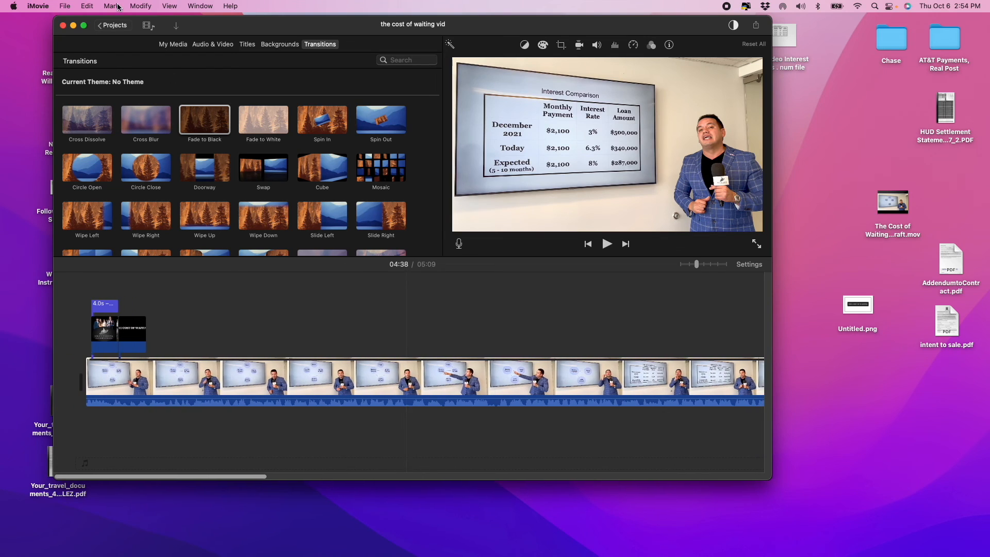
pyautogui.click(117, 25)
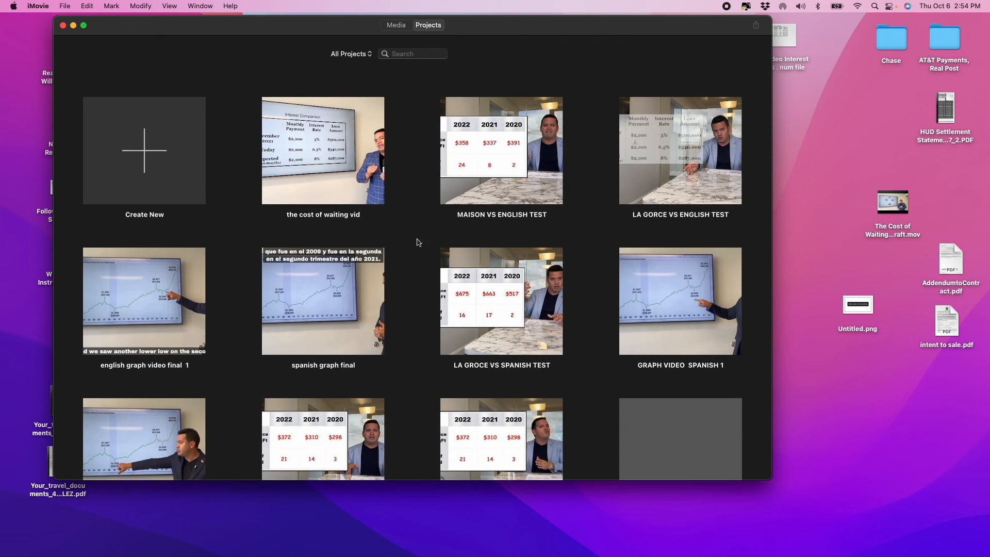
pyautogui.click(368, 217)
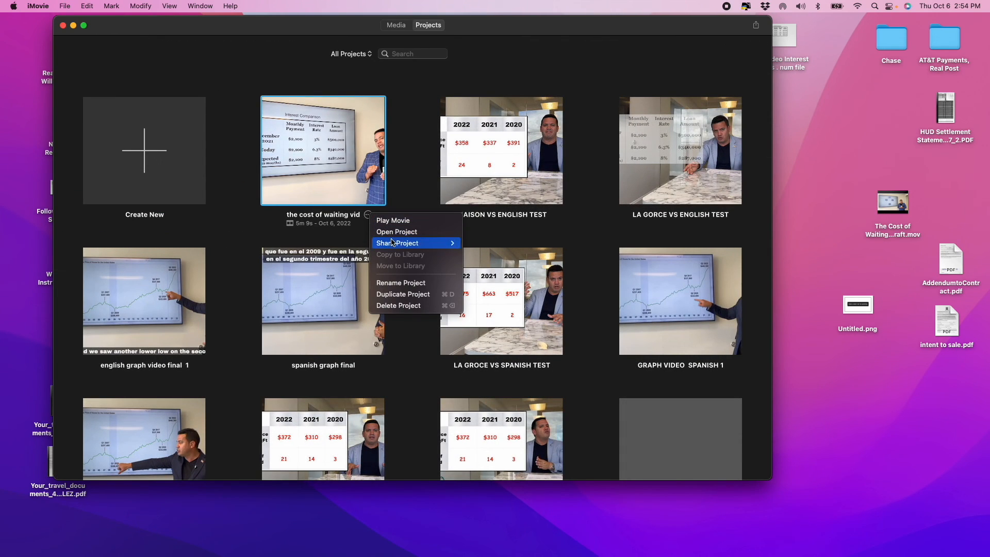
pyautogui.moveTo(451, 243)
pyautogui.click(514, 271)
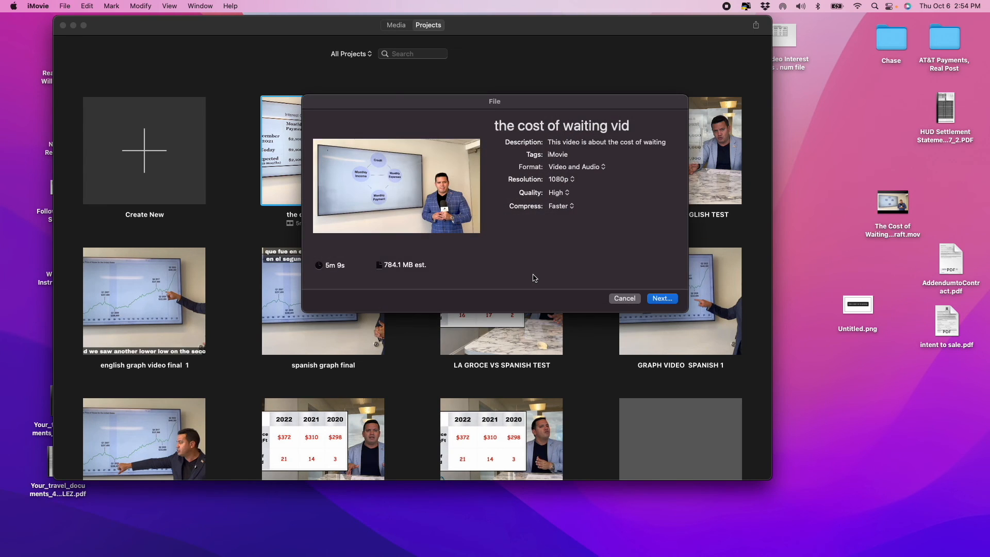
# Step: Save the exported video to the Desktop as "the cost of waiting vid", replacing the existing file
pyautogui.click(673, 302)
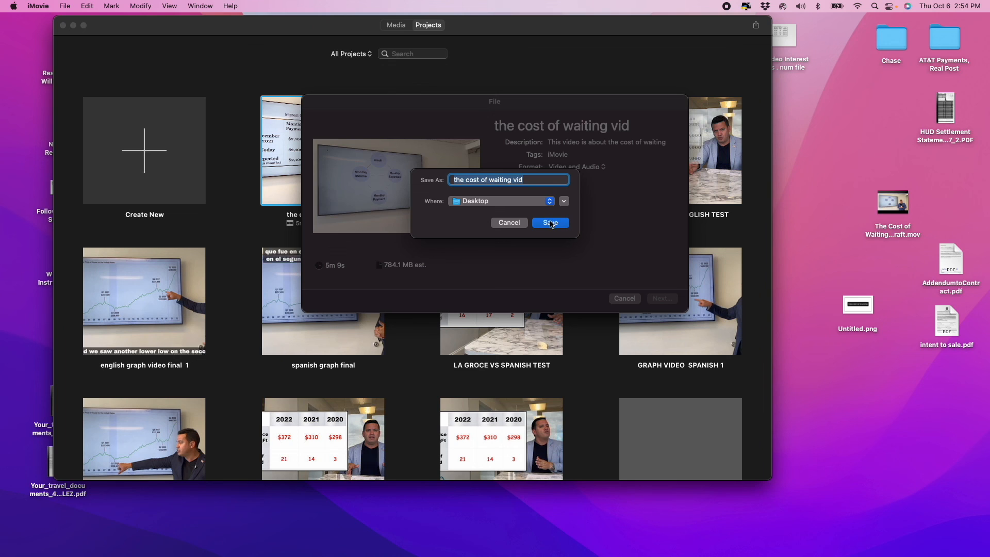
pyautogui.click(549, 222)
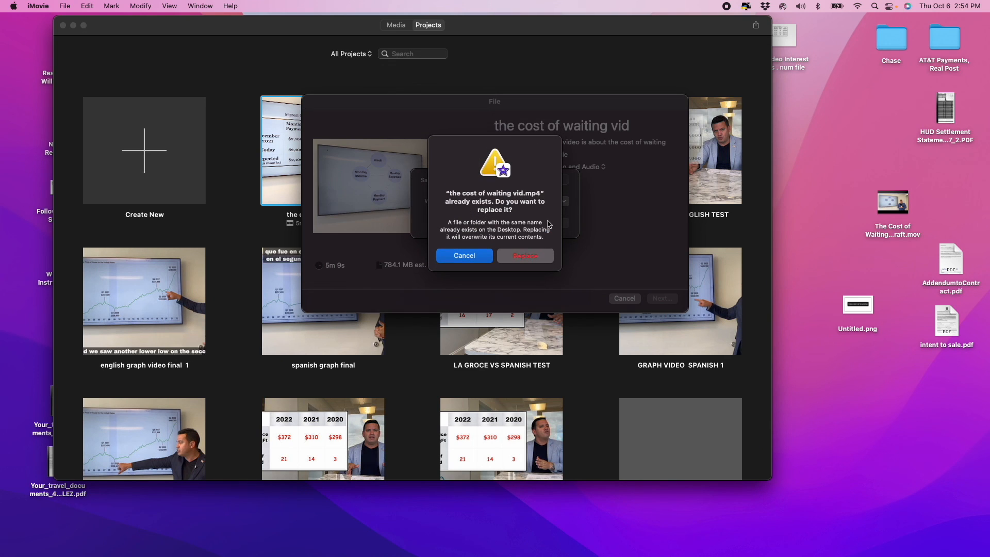
pyautogui.click(522, 256)
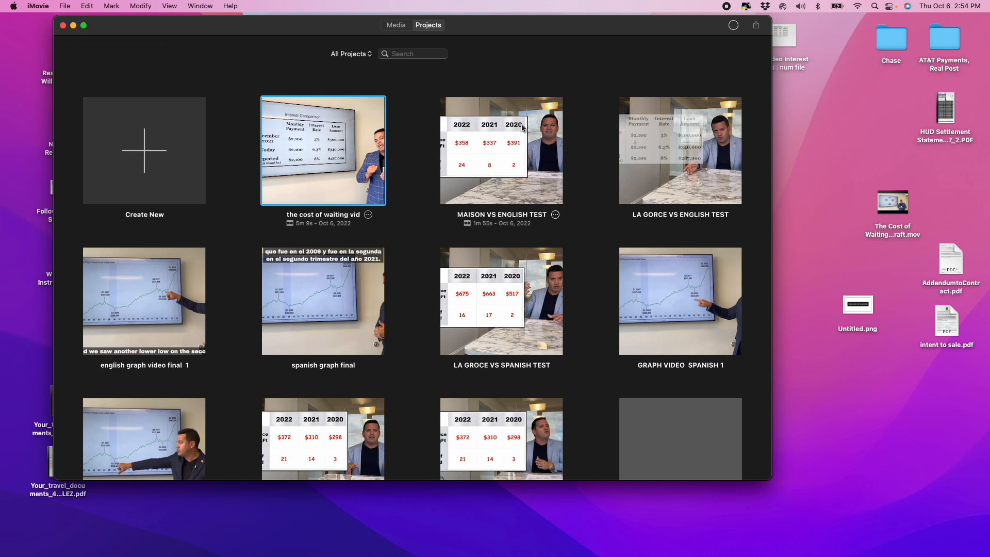